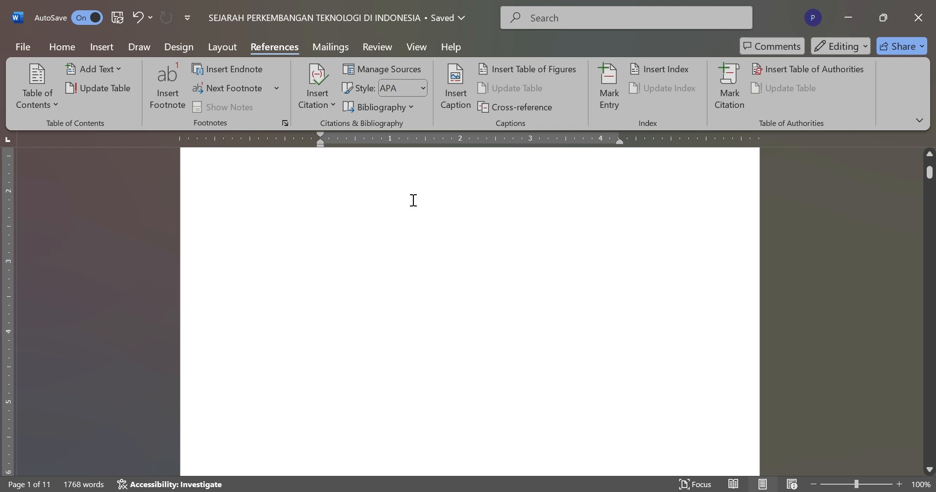
Step: Enter the title "SEJARAH PERKEMBANGAN TEKNOLOGI DI INDONESIA" at the start of the blank first page
scroll(414, 200, up, 1)
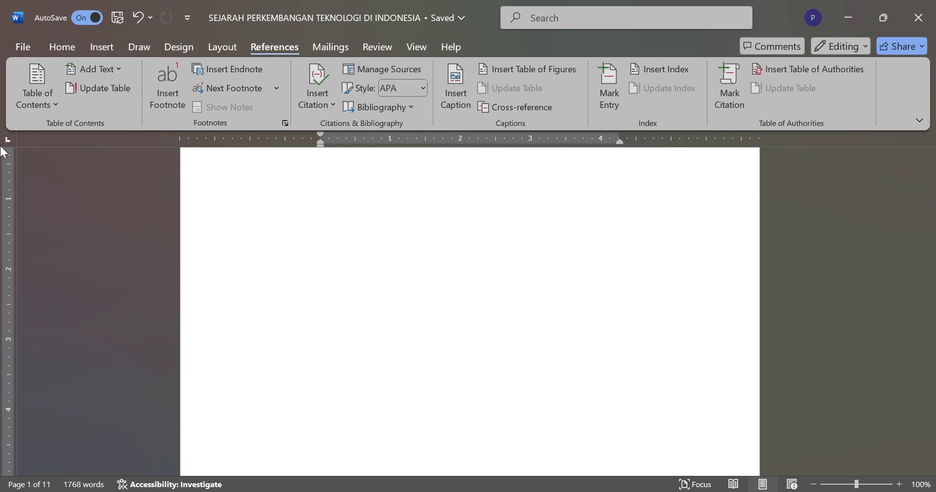
text(SE)
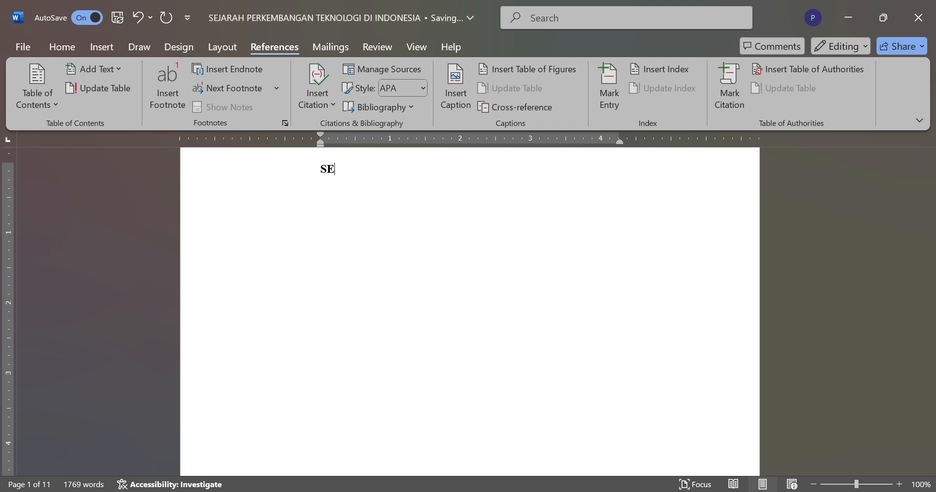
text(JARAH PERKE)
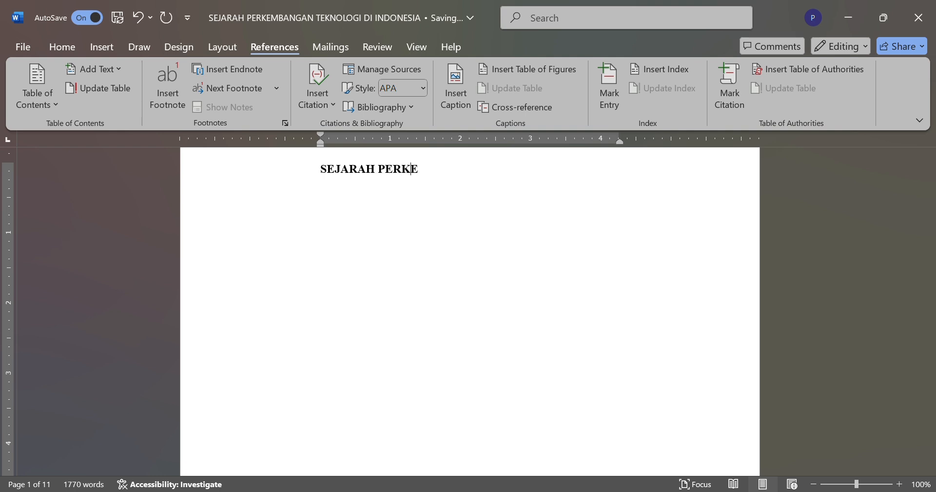
text(MBANGAN T)
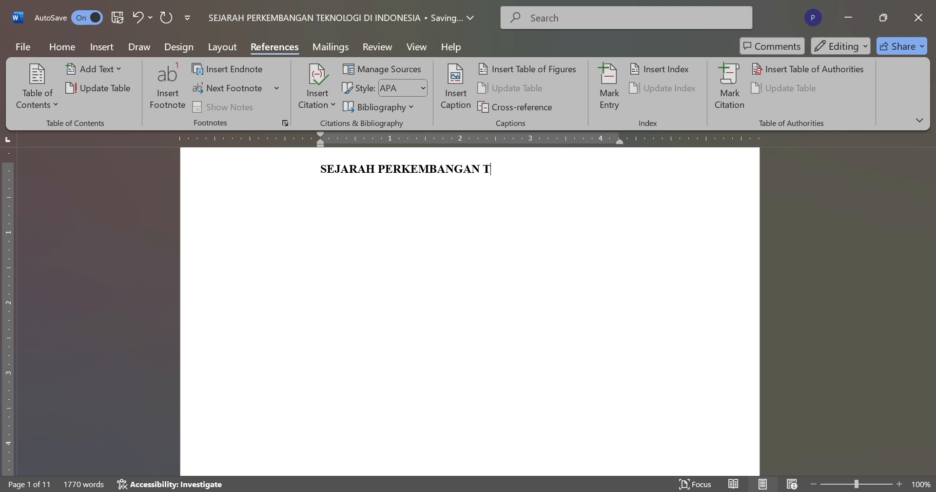
text(EKNOLOGI DI )
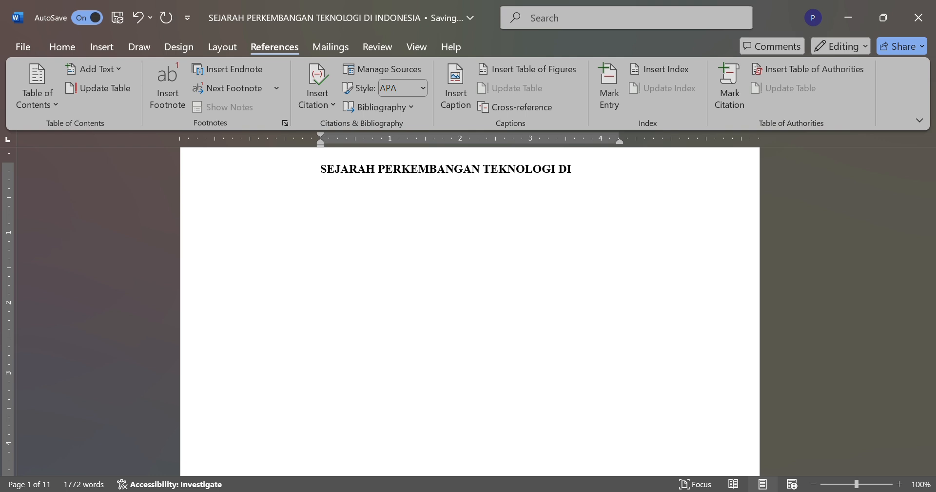
text(INDONESIA)
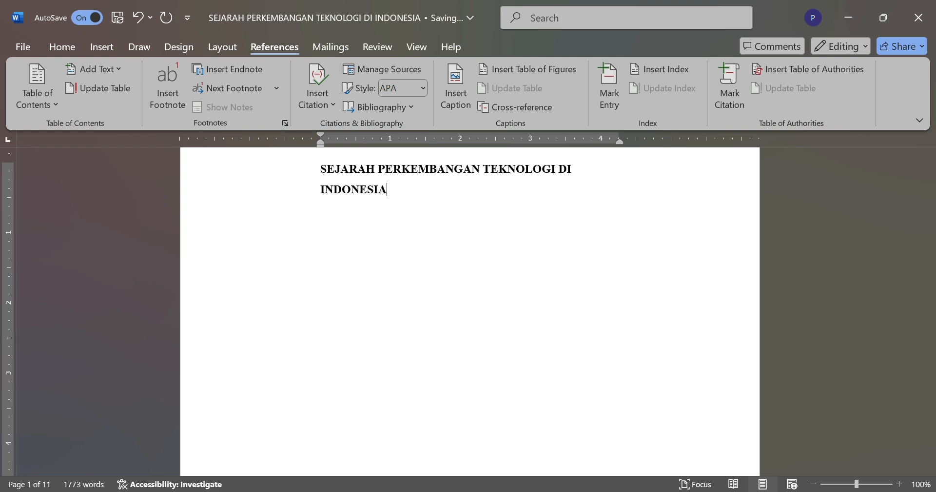
Step: Center the two-line cover title on the first page
scroll(259, 234, up, 2)
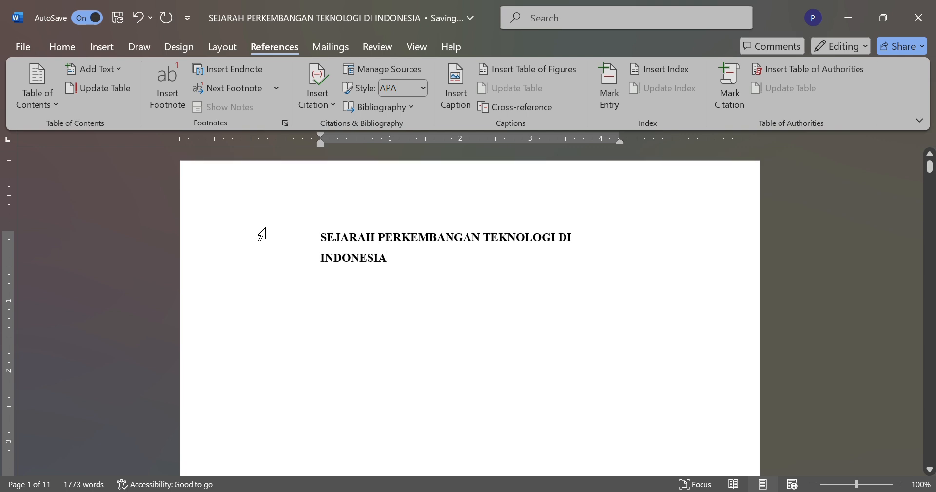
drag(322, 239, 416, 265)
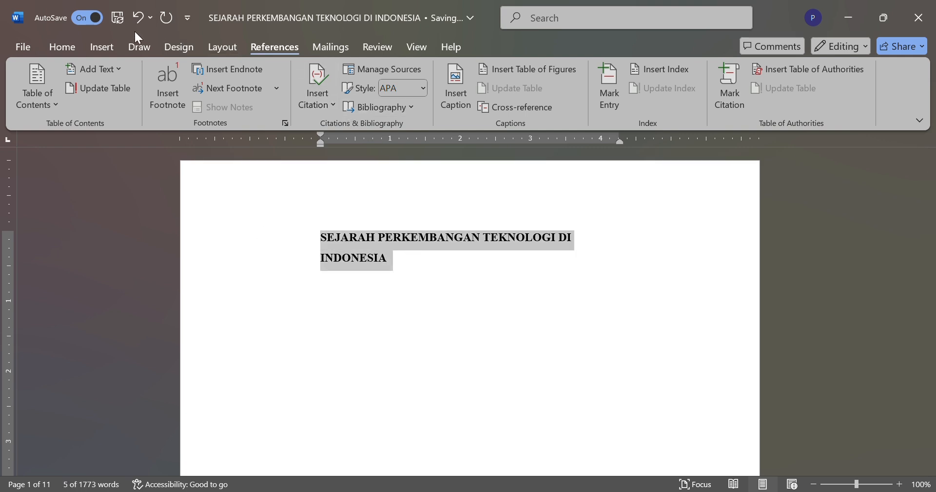
click(66, 47)
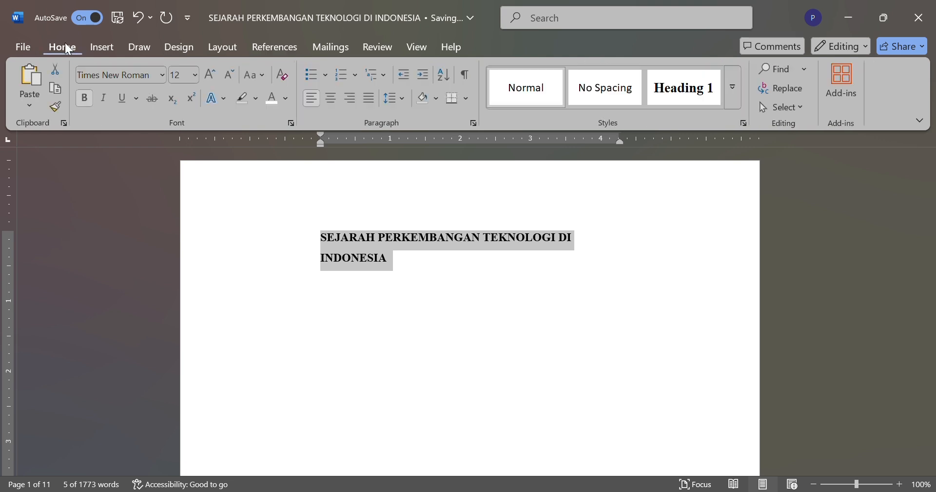
click(331, 98)
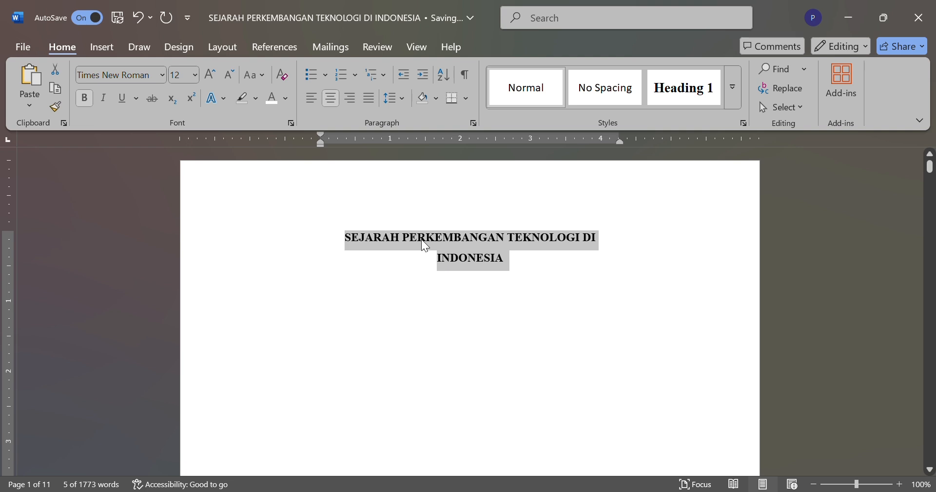
Step: Below the title, after a blank line, add the text "Tujuan Untuk Memenuhi Tugas Mata Kuliah Teknologi Ilmu Komputer"
click(521, 270)
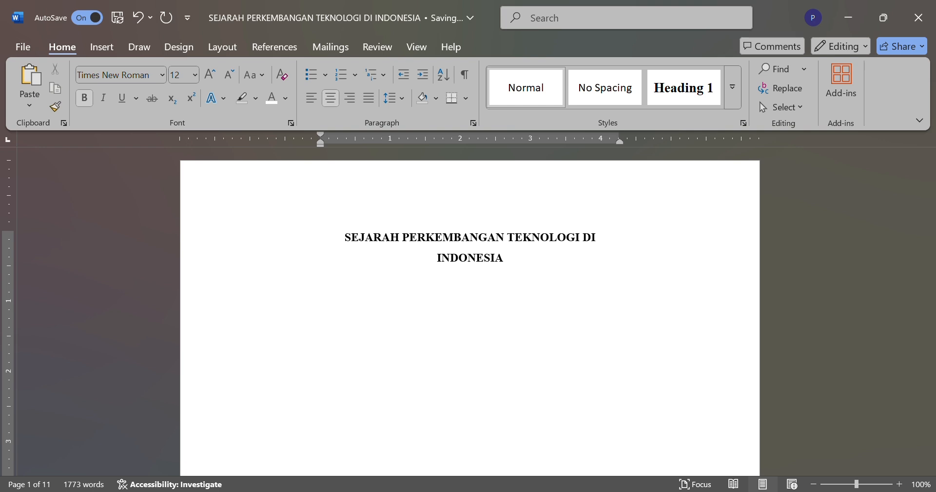
text(Tujuan Untuk M)
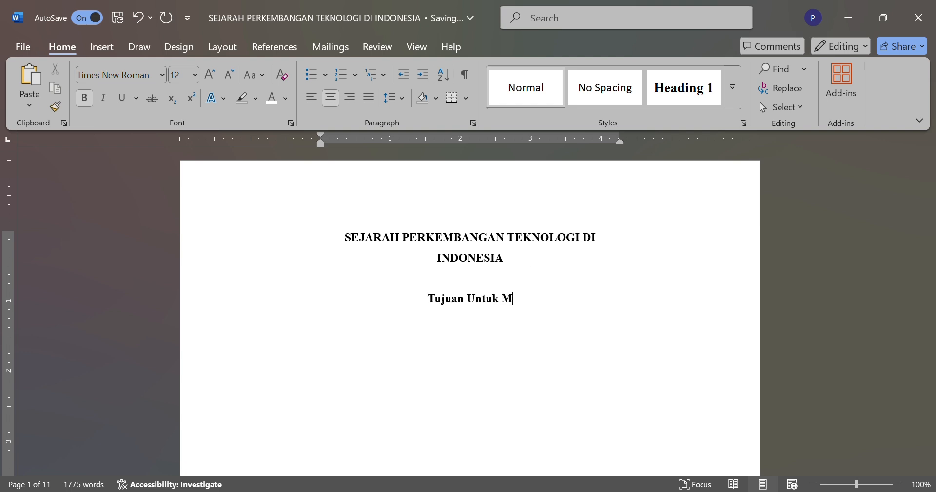
text(emenu)
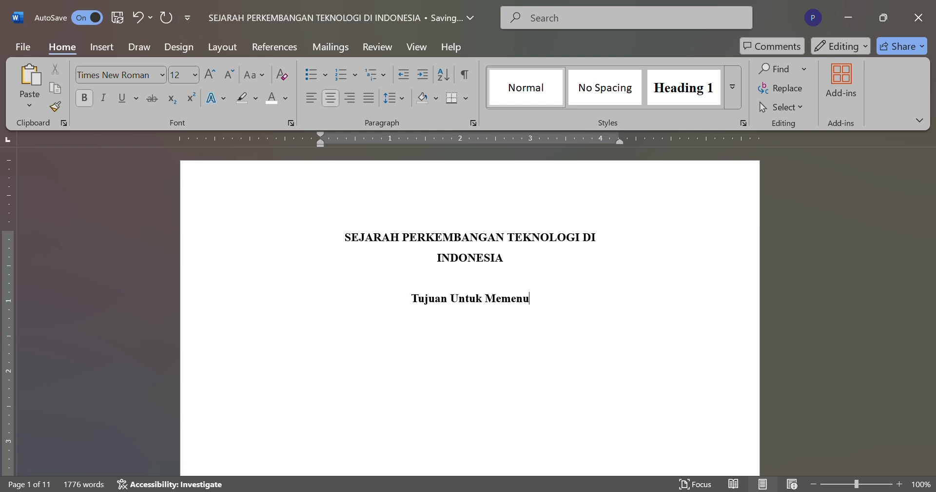
text(hi Tu)
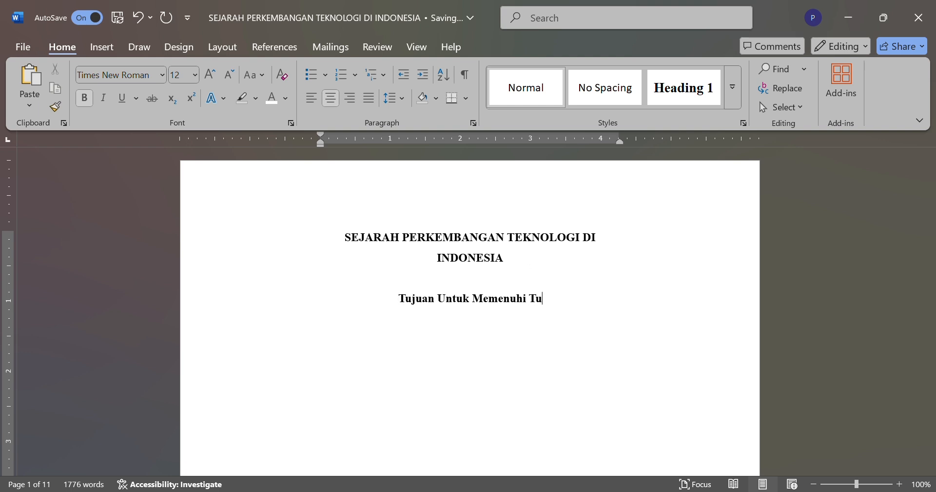
text(gas M)
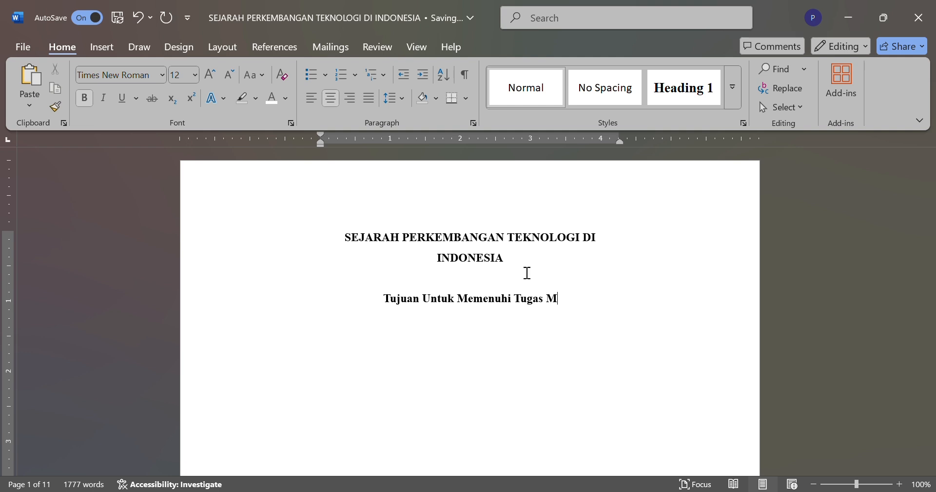
text(ata K)
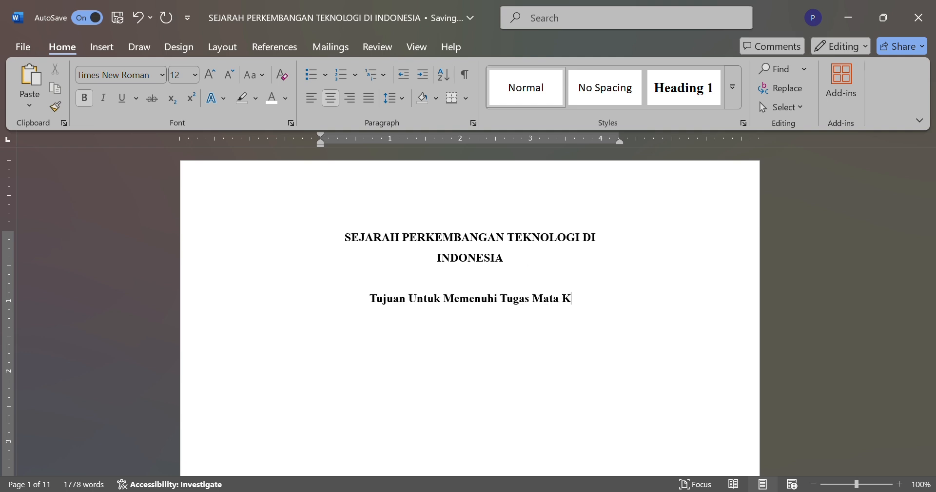
text(uli)
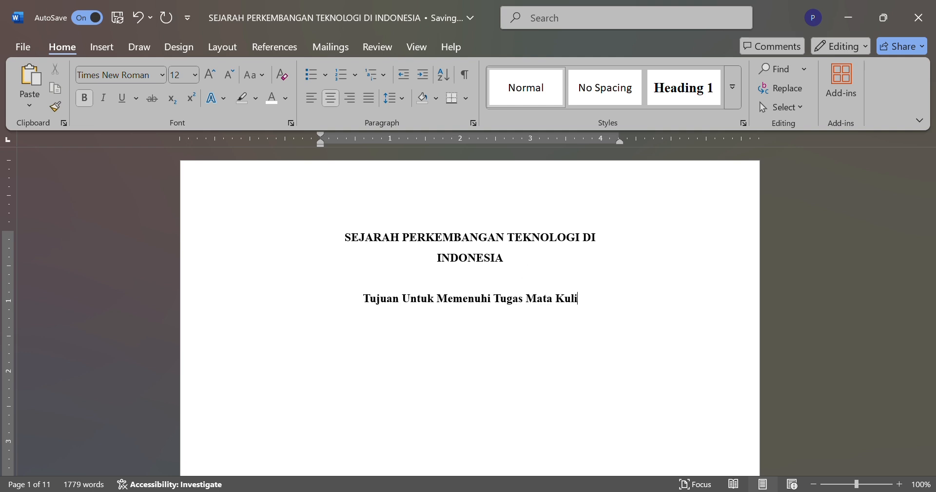
text(ah T)
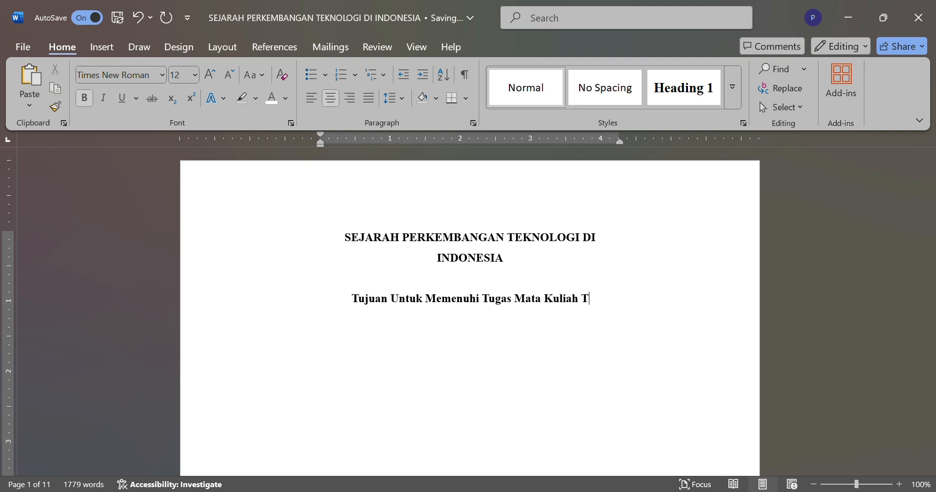
text(eknologi)
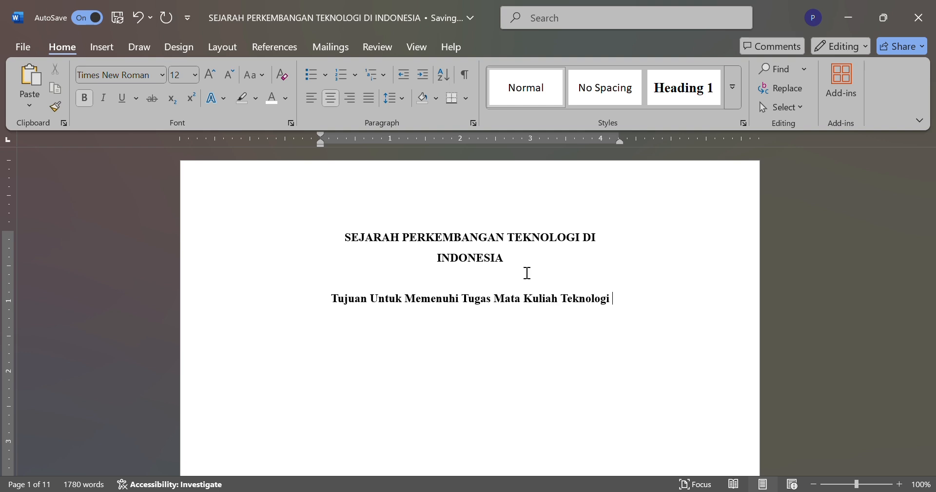
text( IImu)
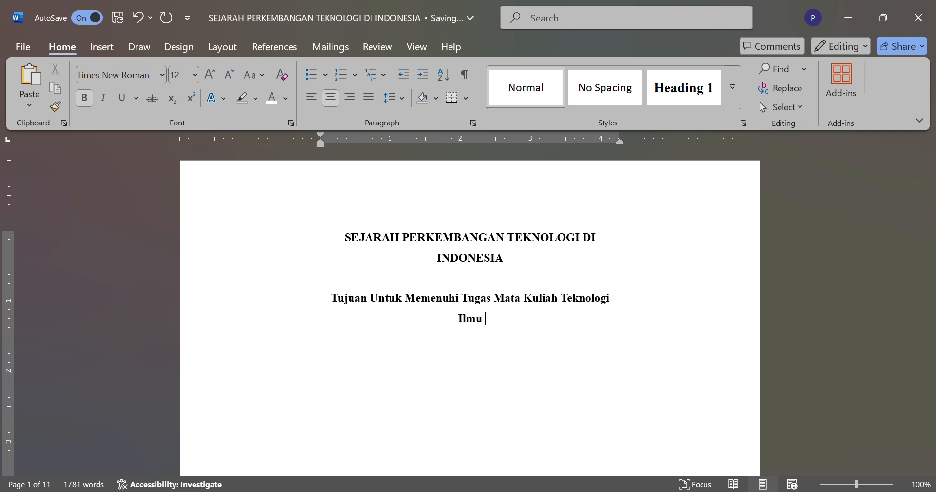
text( Komputer)
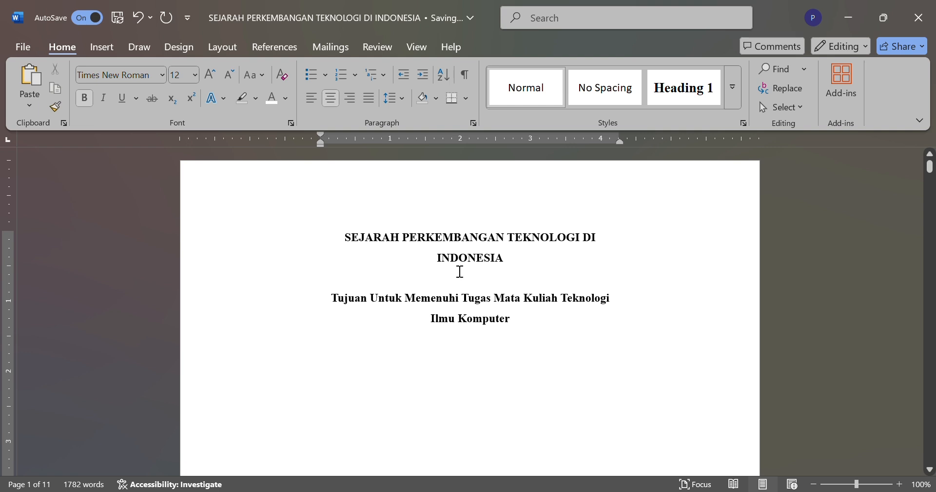
Step: Remove the bold formatting from the "Tujuan Untuk Memenuhi Tugas" paragraph
double_click(346, 305)
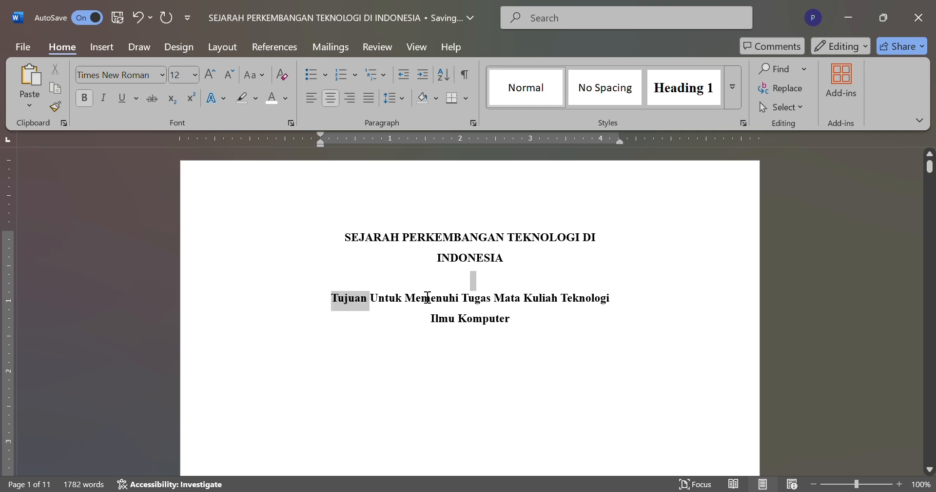
drag(428, 298, 523, 347)
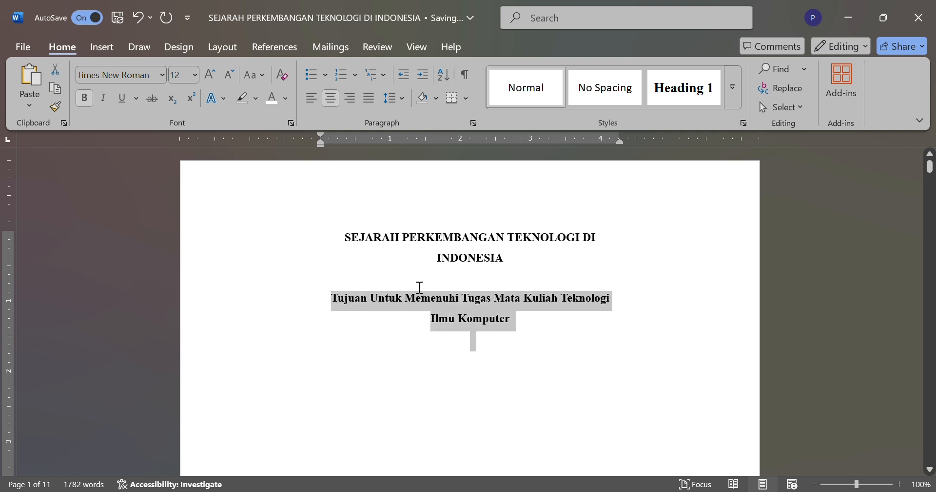
click(87, 102)
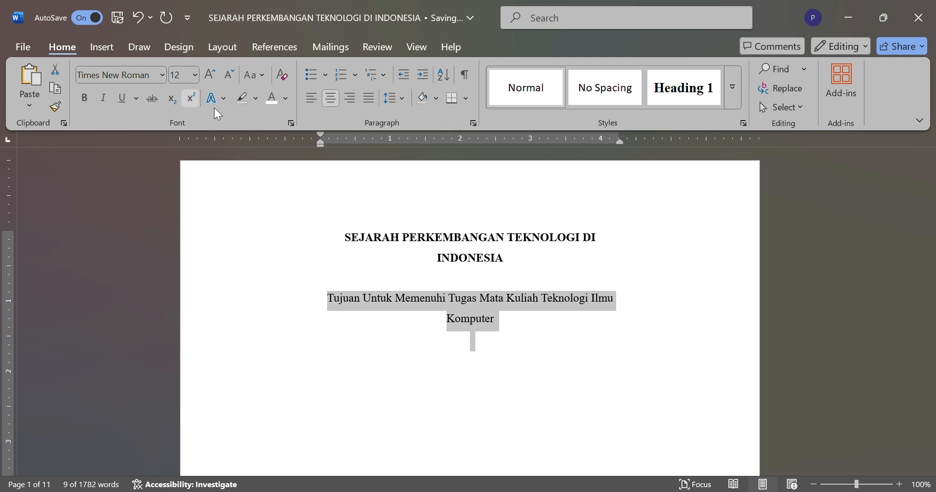
Step: Add a "Nama Dosen:" line below the purpose text, after a blank line, and paste the lecturer's name with academic titles
click(506, 329)
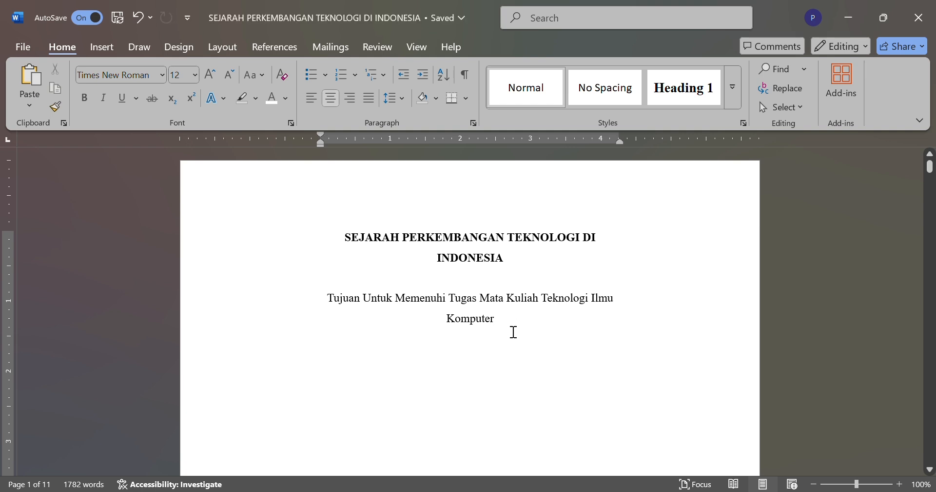
key(Return)
key(Return)
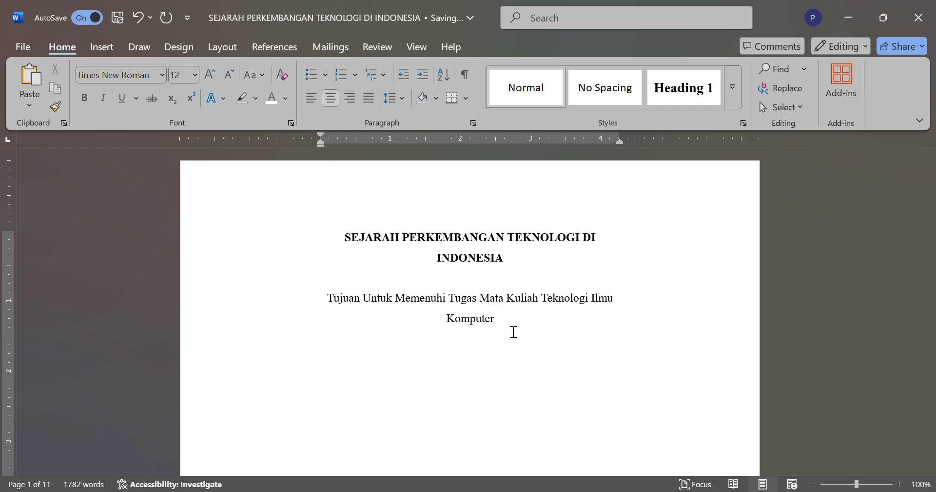
key(BackSpace)
key(BackSpace)
key(BackSpace)
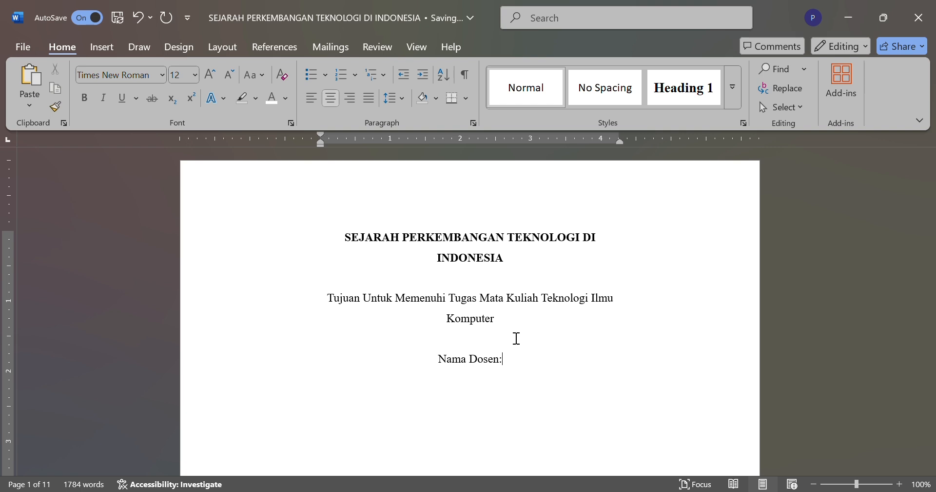
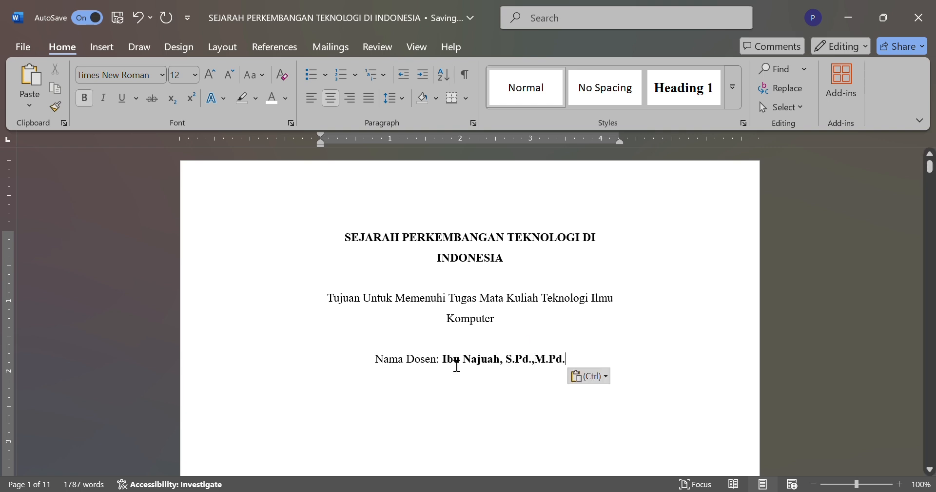
Step: Make the whole "Nama Dosen" line bold and place the cursor at its end
drag(397, 366, 569, 365)
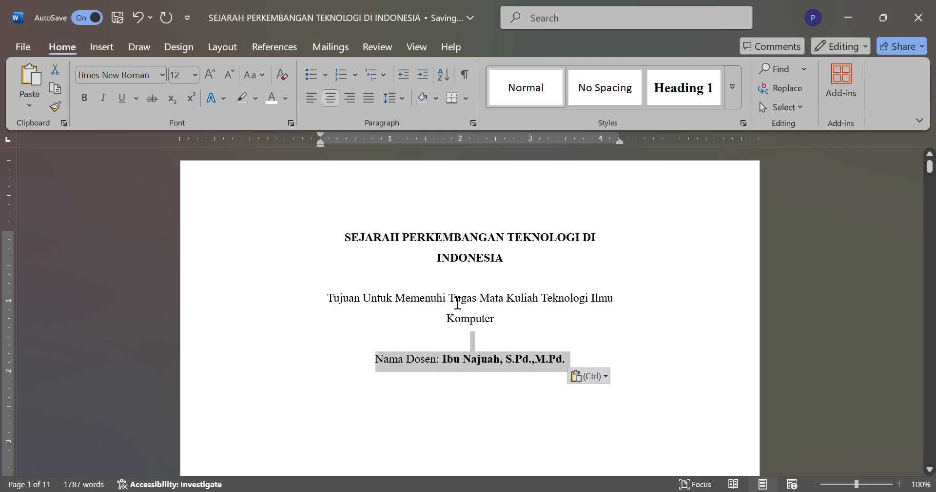
click(86, 99)
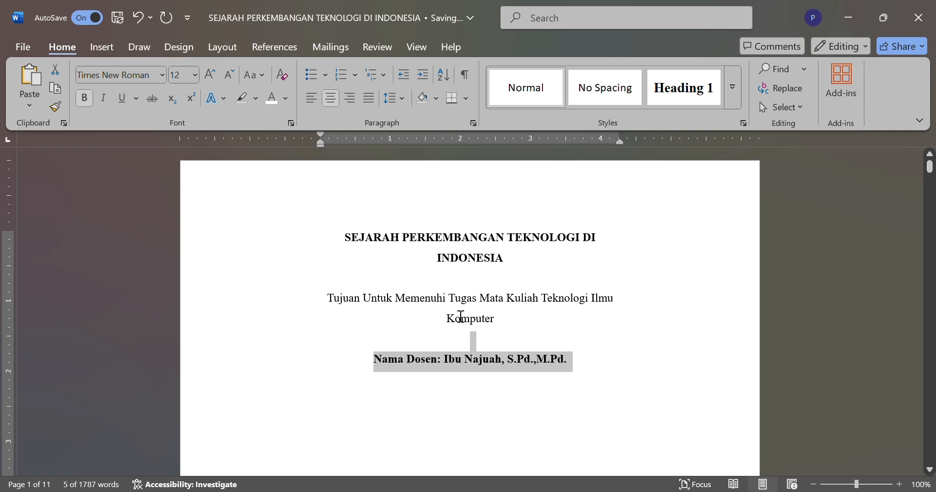
scroll(481, 401, down, 2)
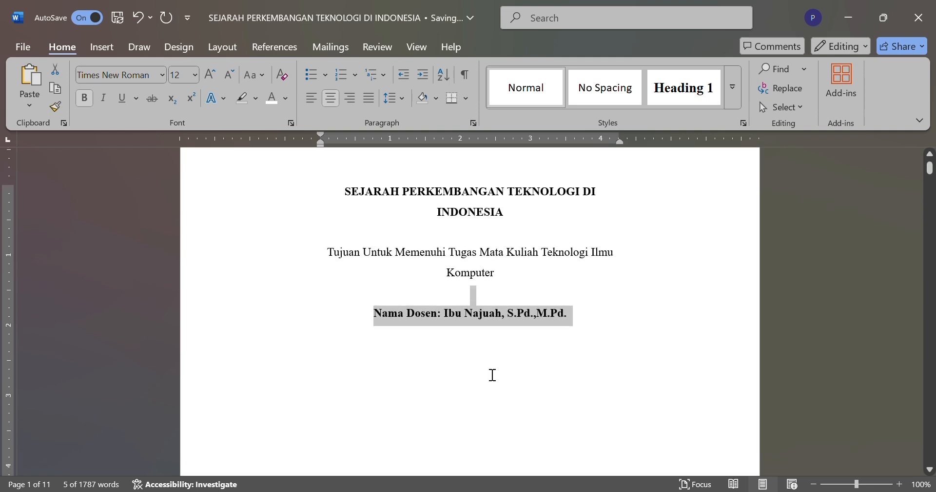
drag(528, 335, 576, 320)
click(580, 319)
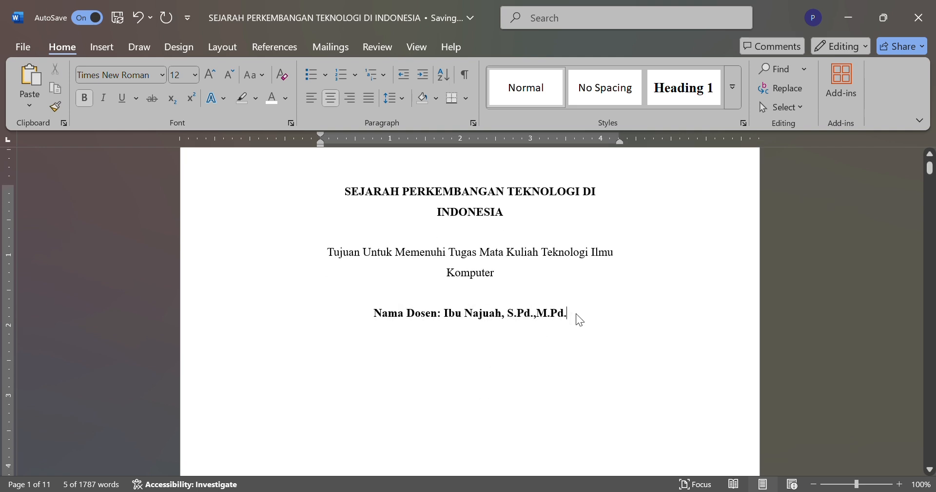
scroll(583, 320, down, 1)
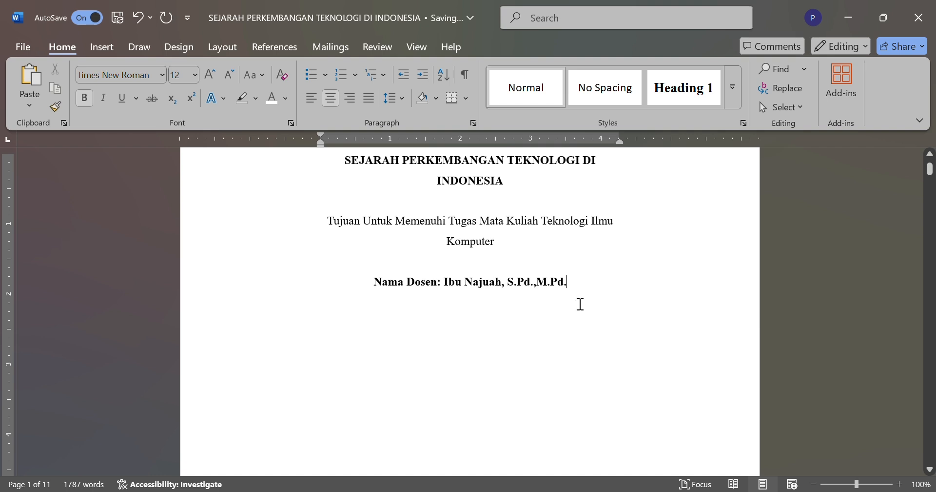
scroll(579, 299, down, 1)
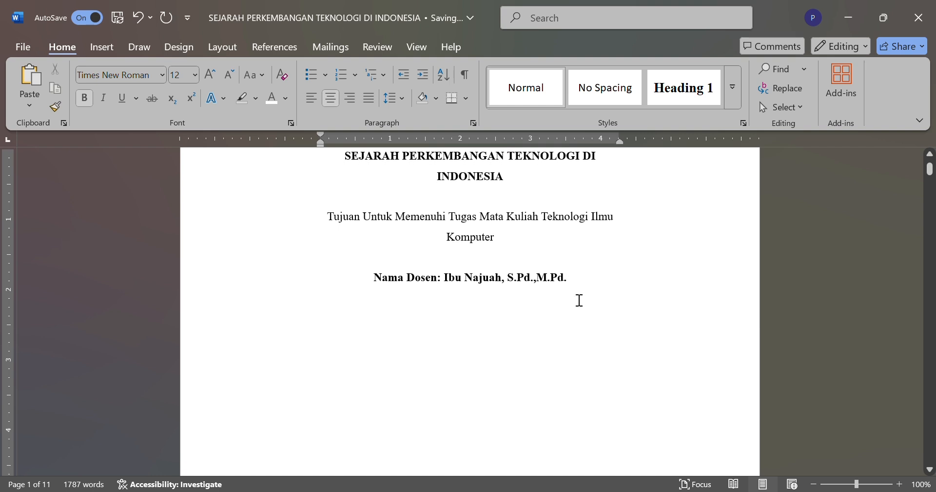
scroll(591, 299, up, 1)
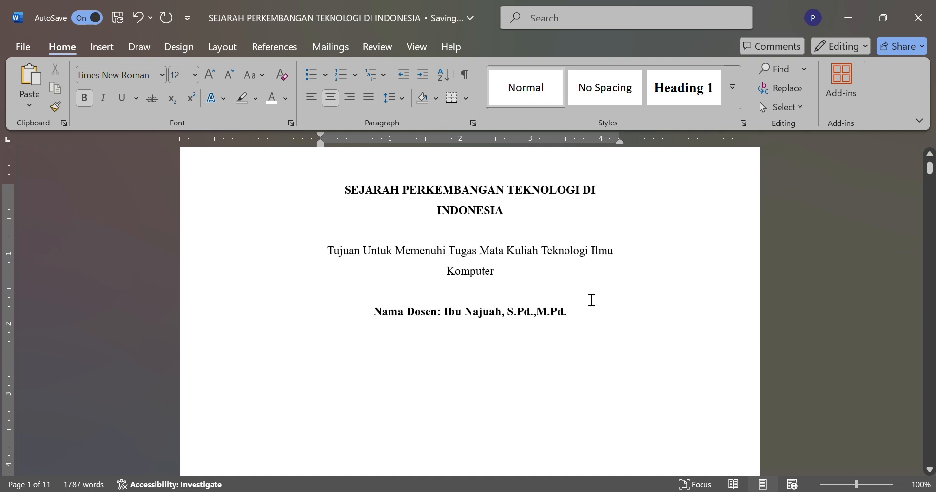
Step: Insert the Universitas Negeri Medan (FIS UNIMED) logo from a picture file below the "Nama Dosen" line, leaving two blank lines between them
scroll(592, 299, up, 1)
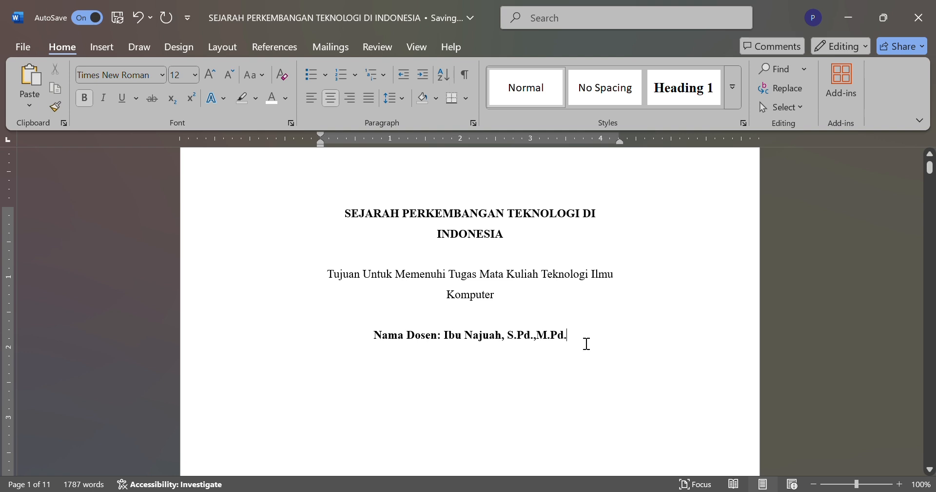
scroll(587, 343, down, 1)
scroll(587, 344, down, 2)
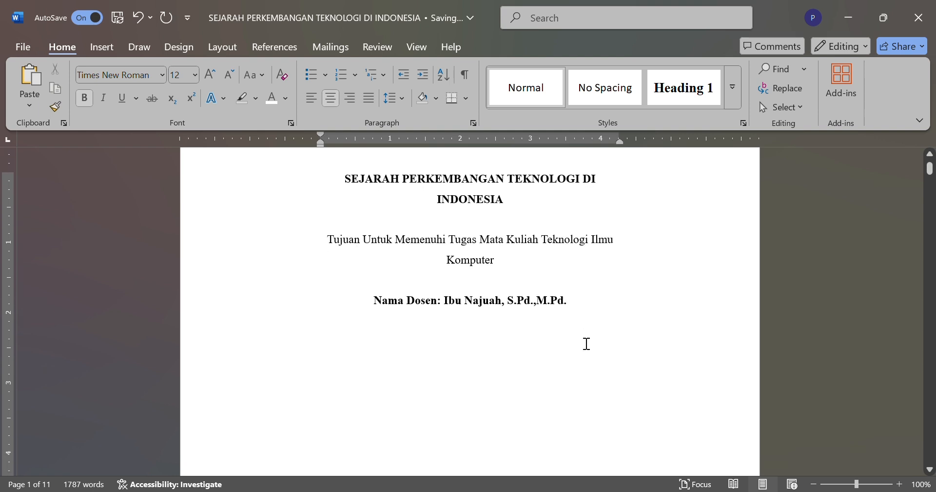
key(Return)
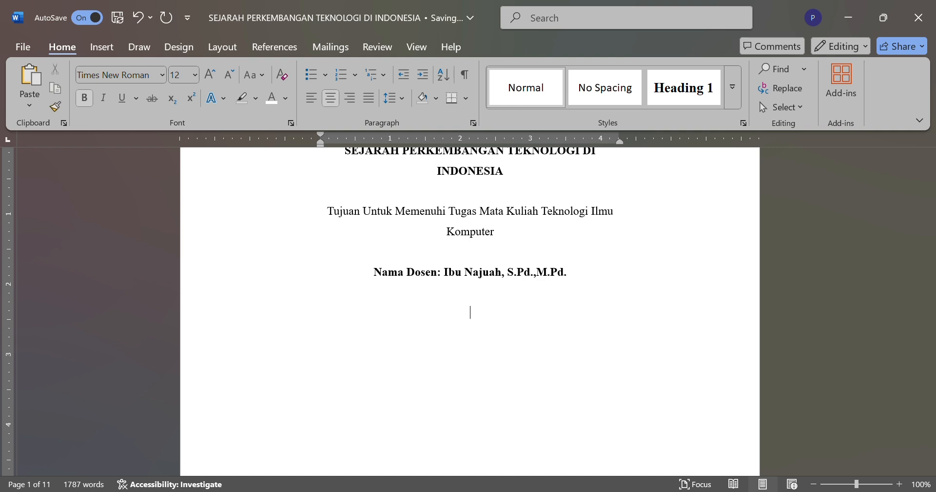
key(Return)
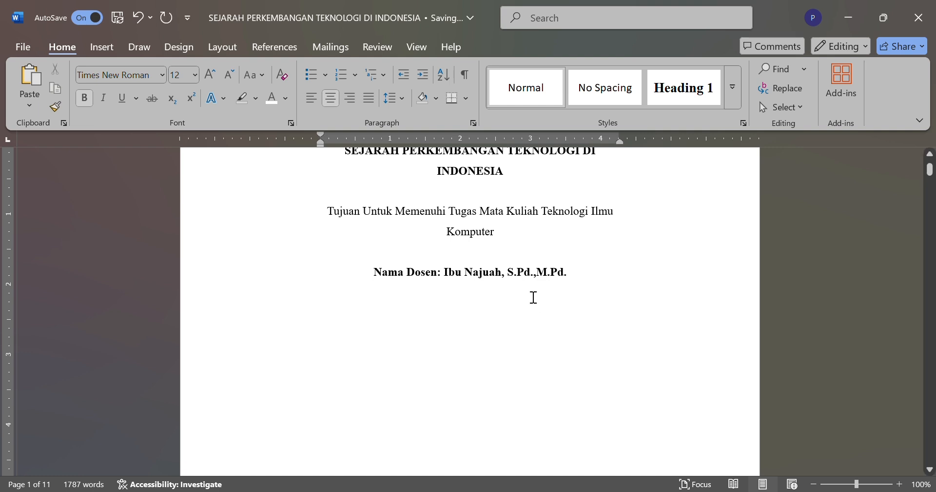
click(103, 52)
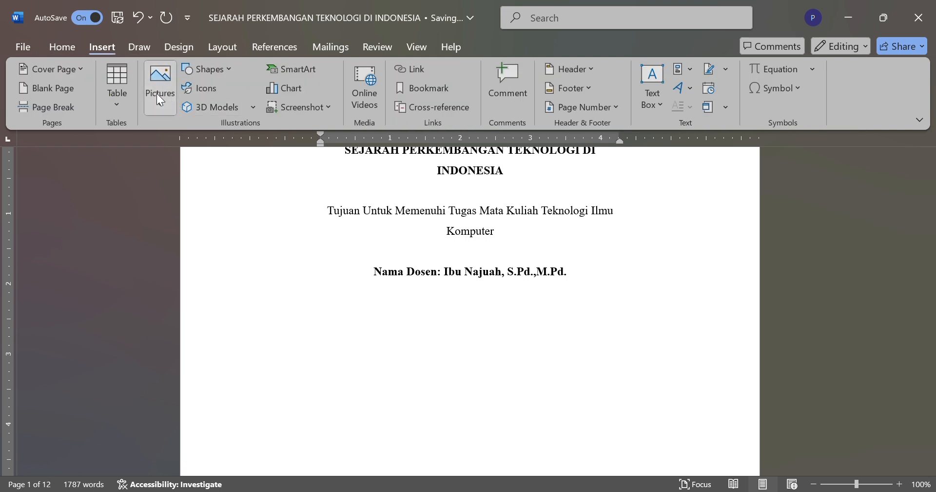
click(207, 151)
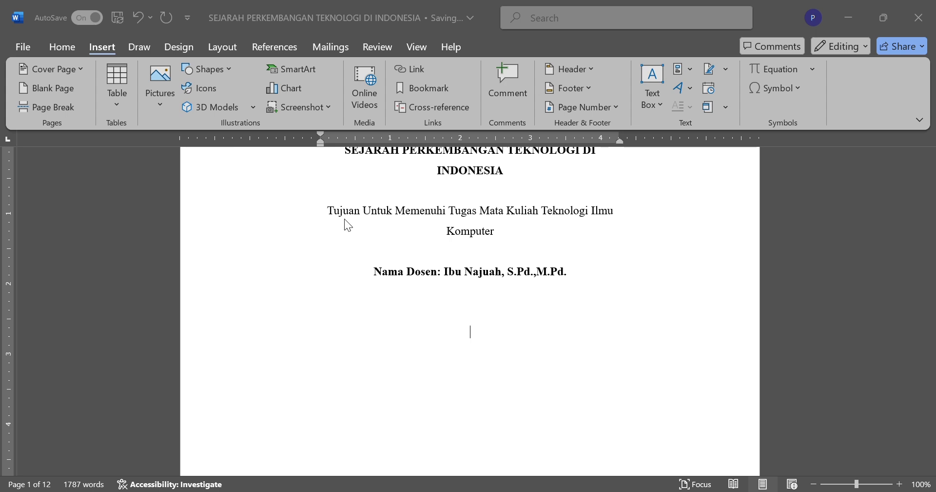
click(343, 323)
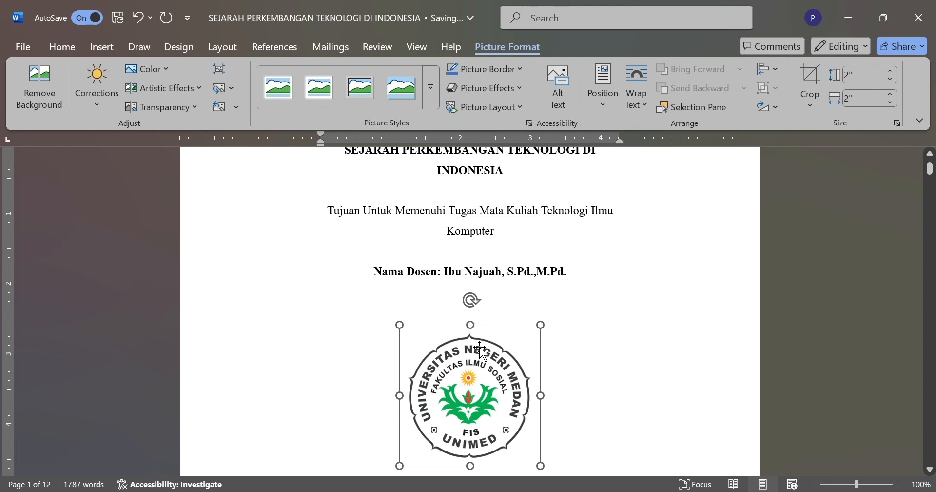
Step: Enlarge the university logo to about 2.22" high and 2.19" wide, then deselect it
click(499, 302)
scroll(499, 303, down, 1)
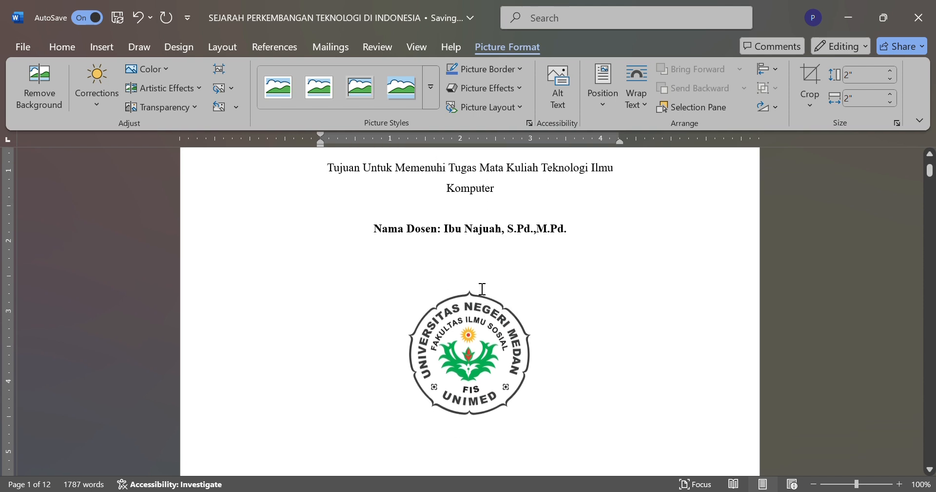
click(471, 339)
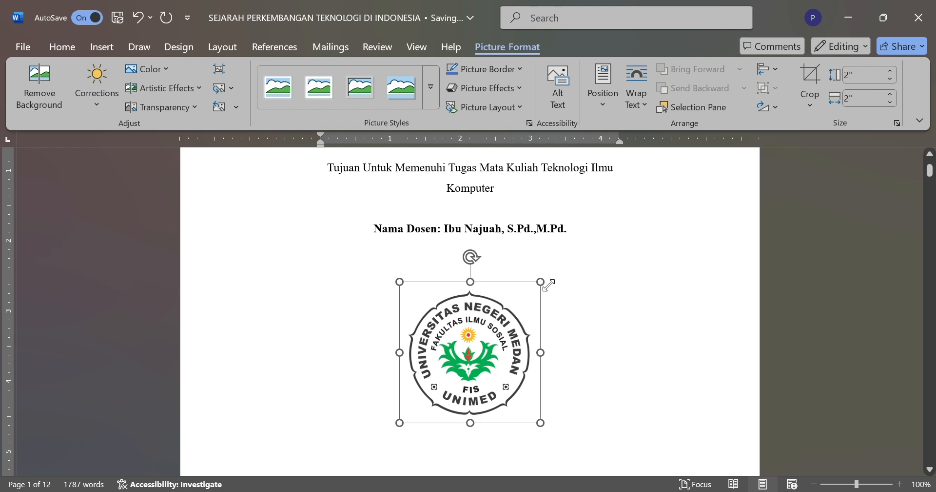
drag(540, 352, 559, 358)
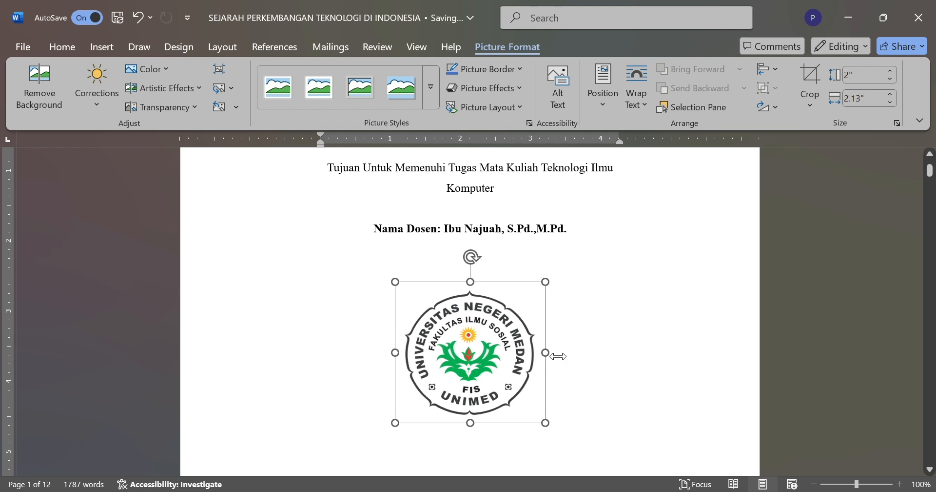
click(482, 284)
click(479, 312)
drag(471, 282, 483, 282)
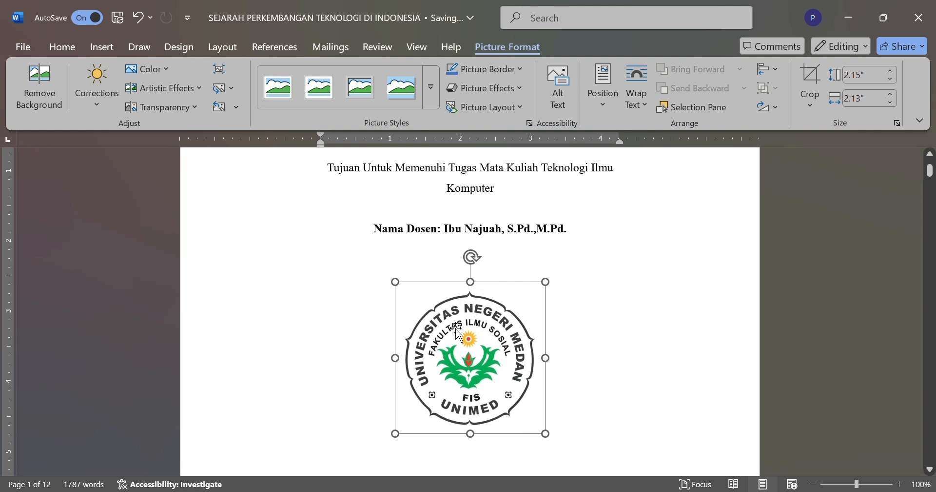
drag(455, 303, 407, 286)
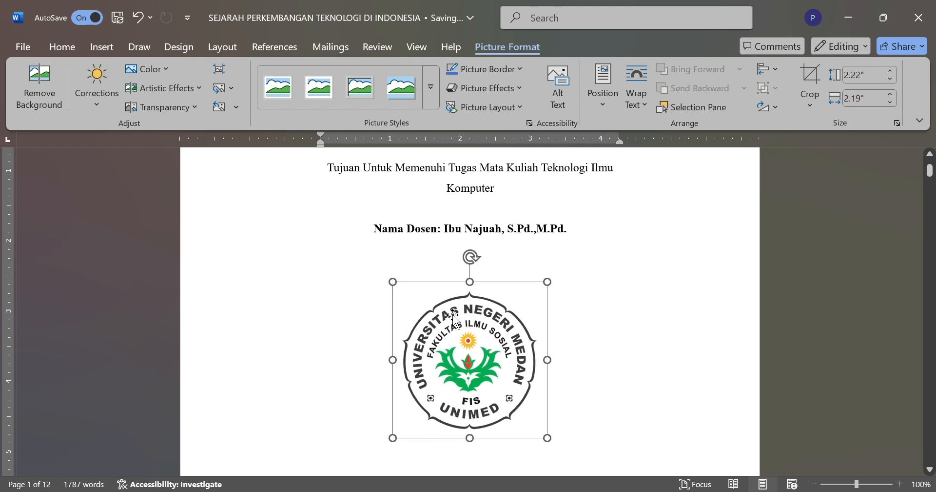
click(623, 318)
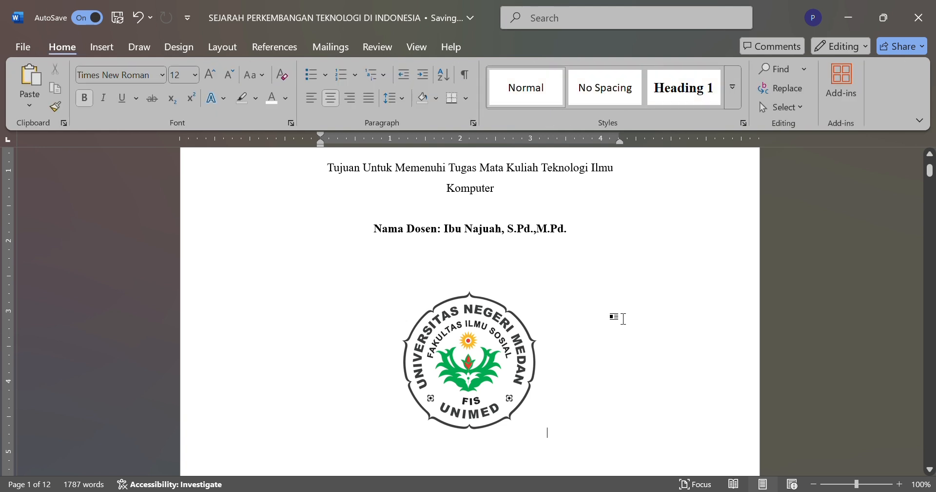
Step: Add one more blank line between the title and the "Tujuan Untuk Memenuhi Tugas" paragraph
scroll(623, 318, up, 3)
scroll(623, 318, down, 4)
scroll(623, 318, up, 1)
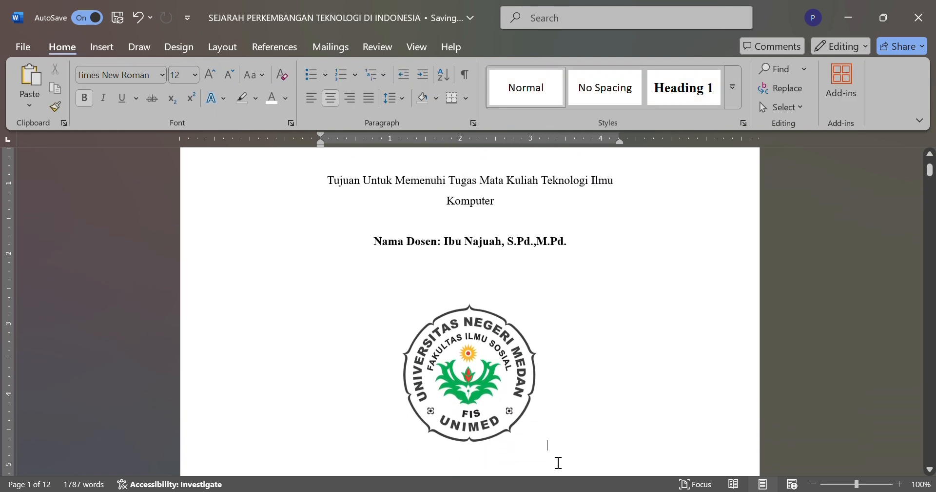
scroll(558, 462, up, 3)
double_click(490, 263)
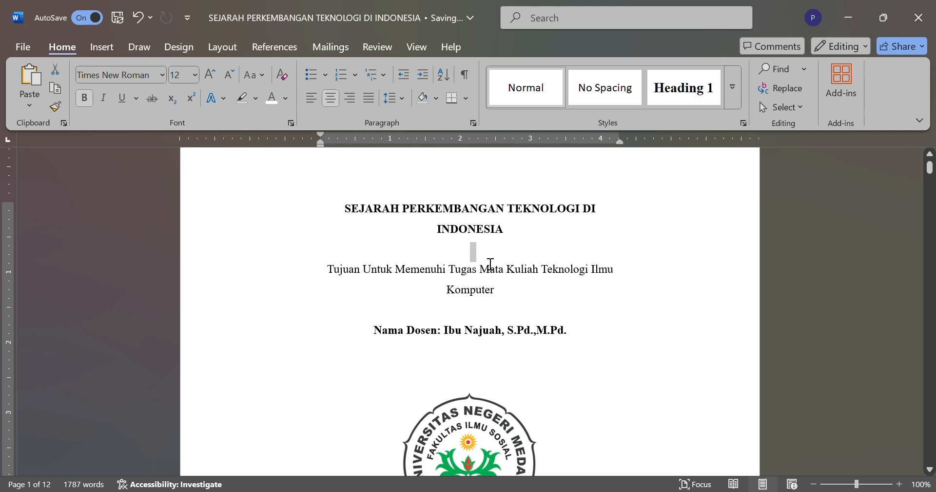
key(Return)
key(Return)
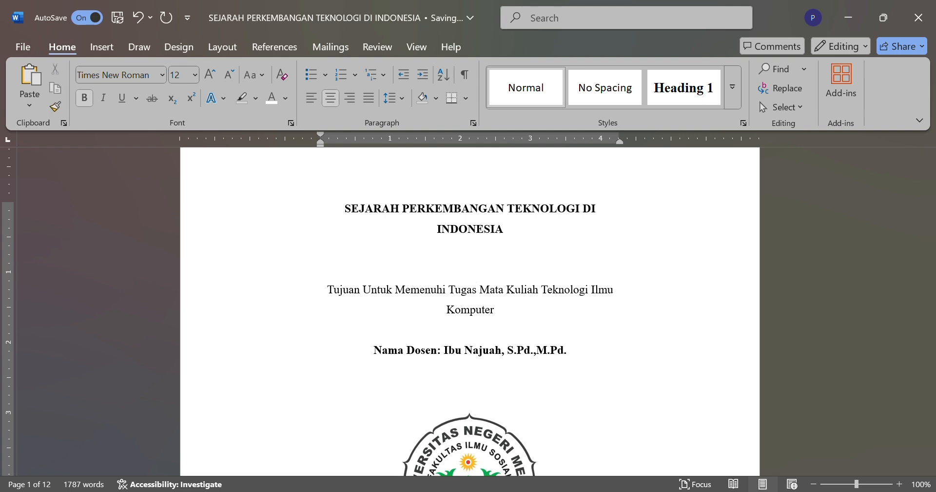
click(429, 337)
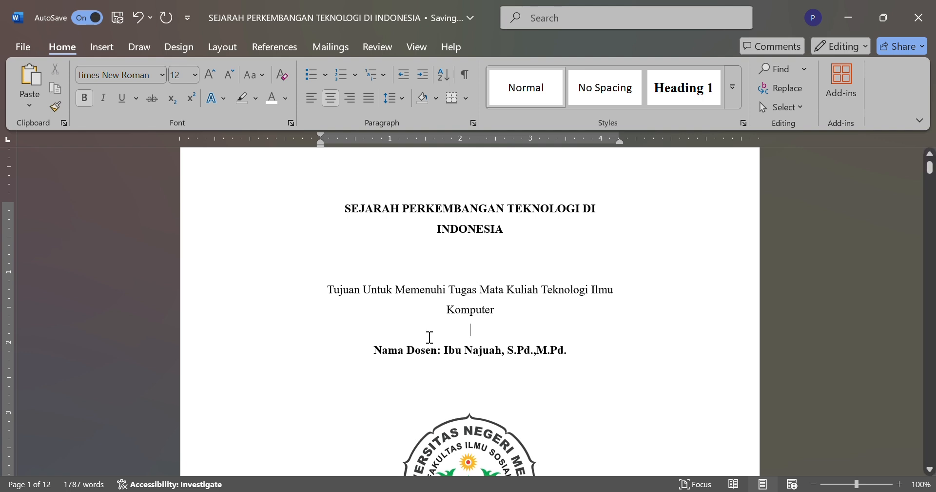
key(BackSpace)
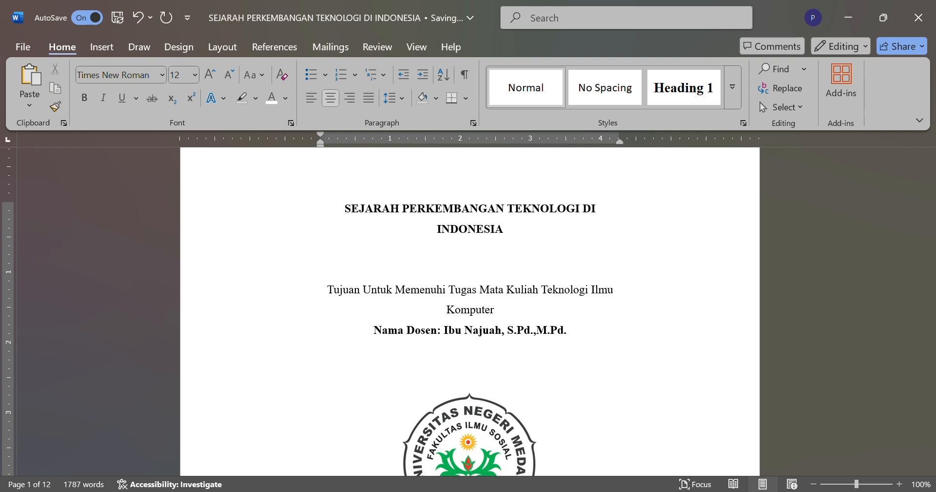
key(Return)
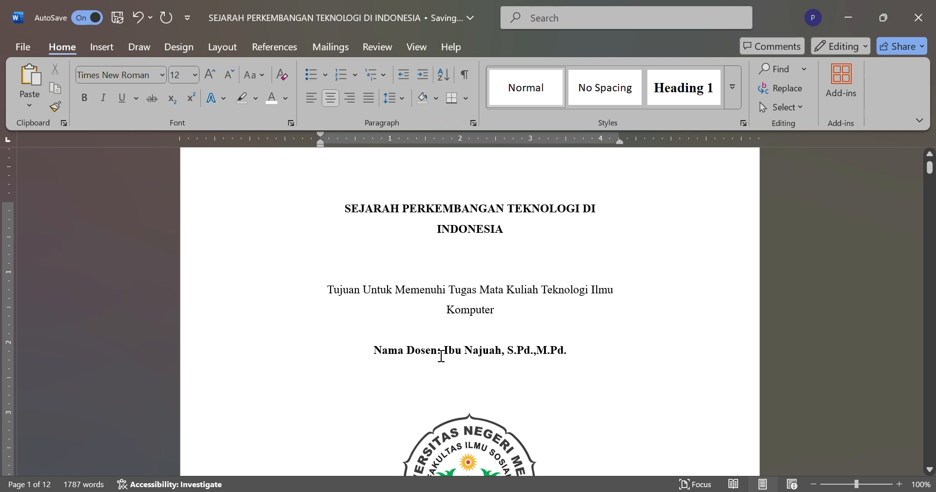
Step: Remove one of the blank lines between the "Nama Dosen" line and the university logo
scroll(445, 378, down, 1)
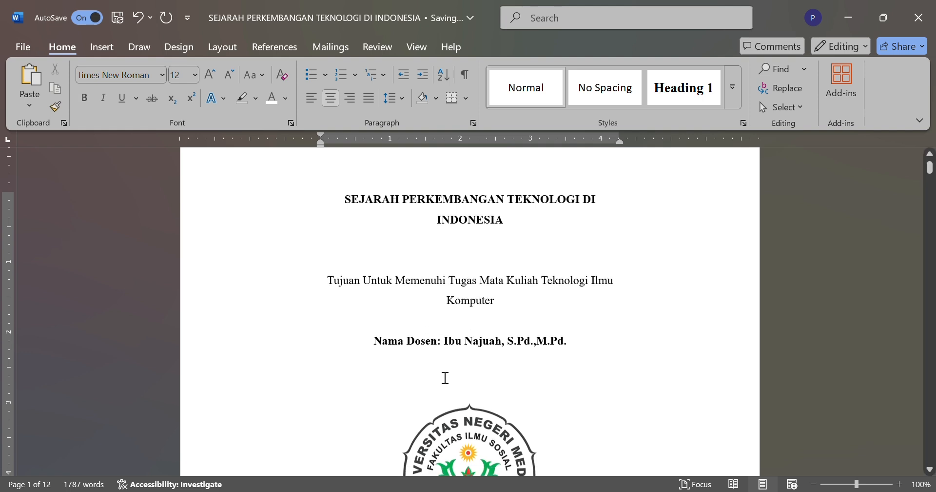
click(432, 378)
scroll(432, 378, down, 1)
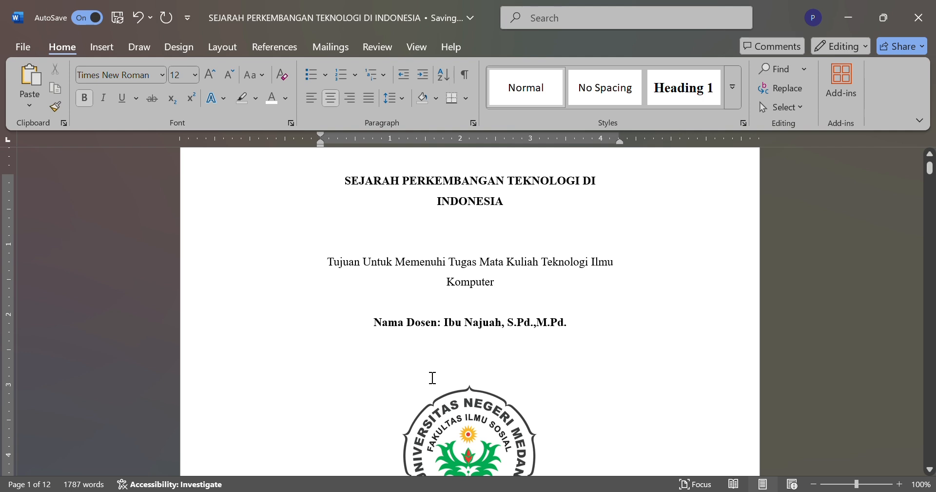
click(451, 391)
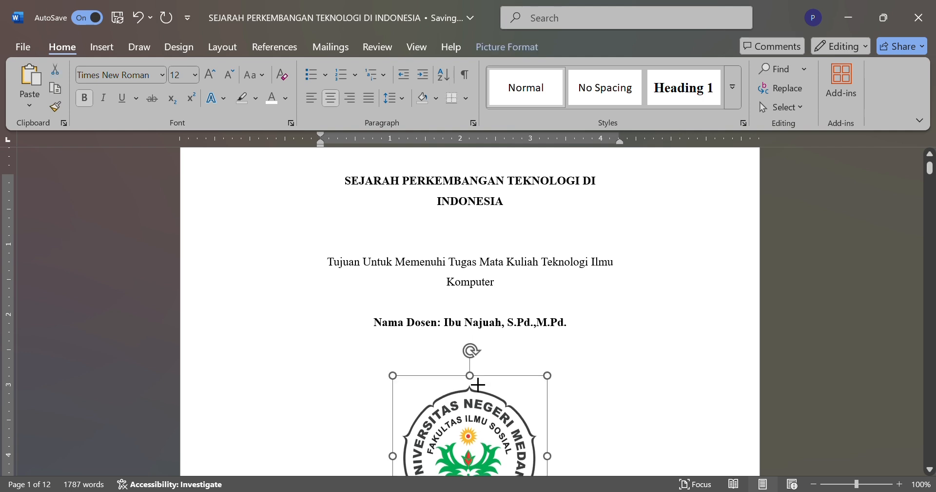
scroll(474, 382, down, 5)
scroll(475, 382, up, 3)
click(446, 289)
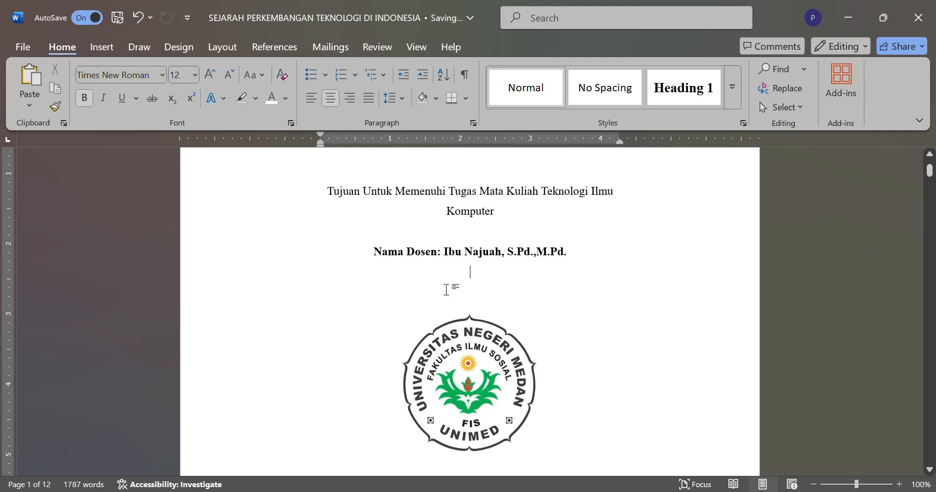
double_click(447, 289)
key(BackSpace)
key(BackSpace)
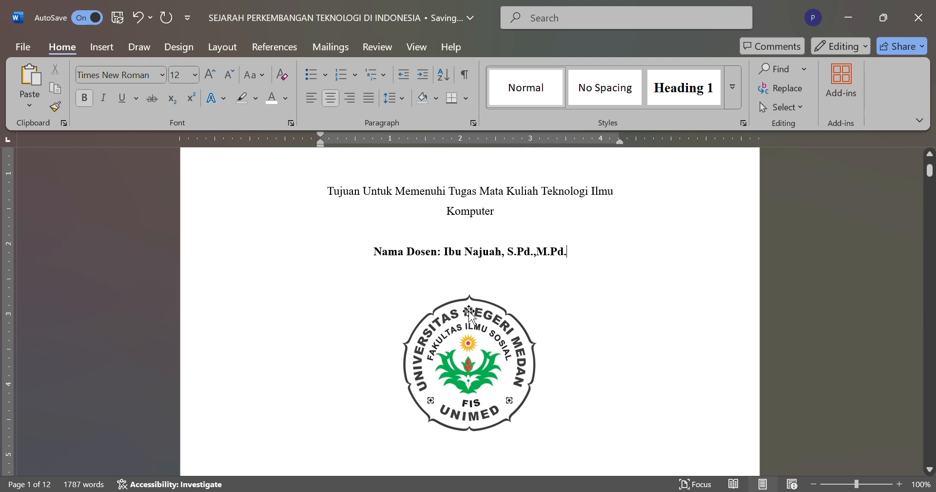
Step: Add a centered "Disusun Oleh:" line directly below the university logo
scroll(470, 312, down, 1)
scroll(469, 312, up, 3)
scroll(490, 349, down, 2)
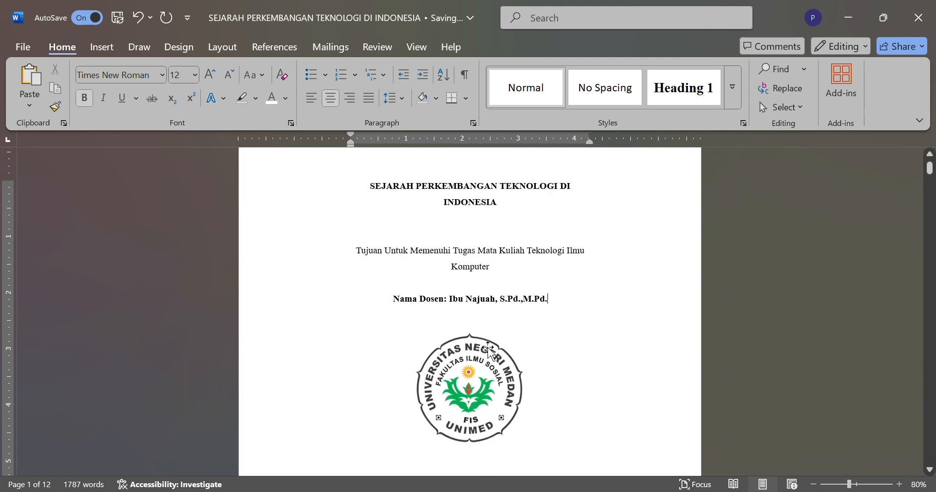
scroll(490, 348, down, 3)
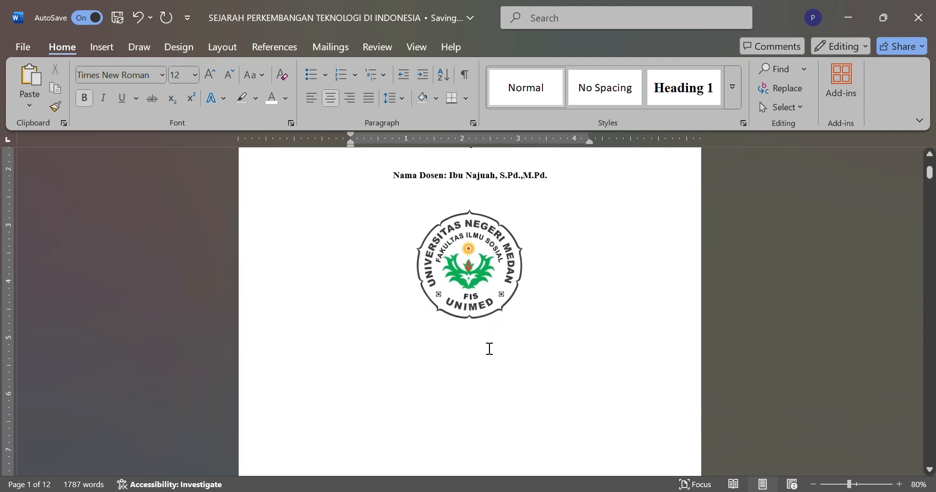
scroll(490, 349, down, 1)
click(481, 301)
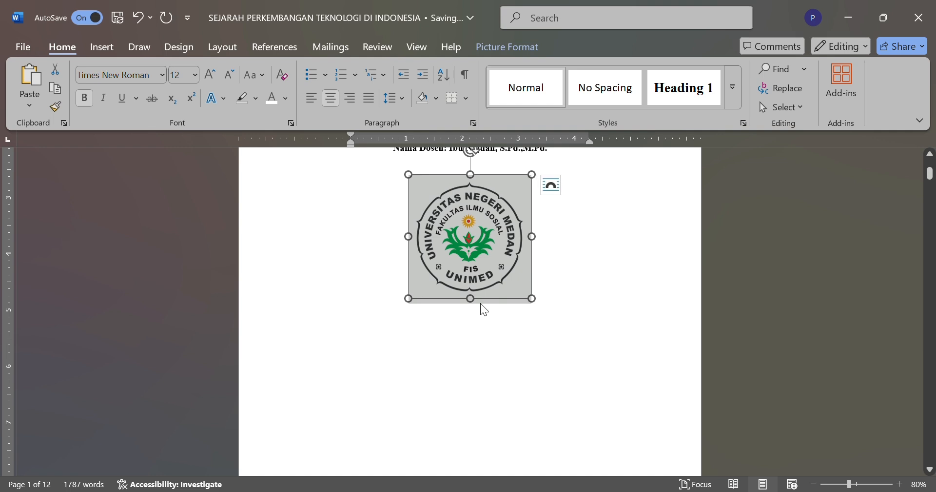
click(512, 316)
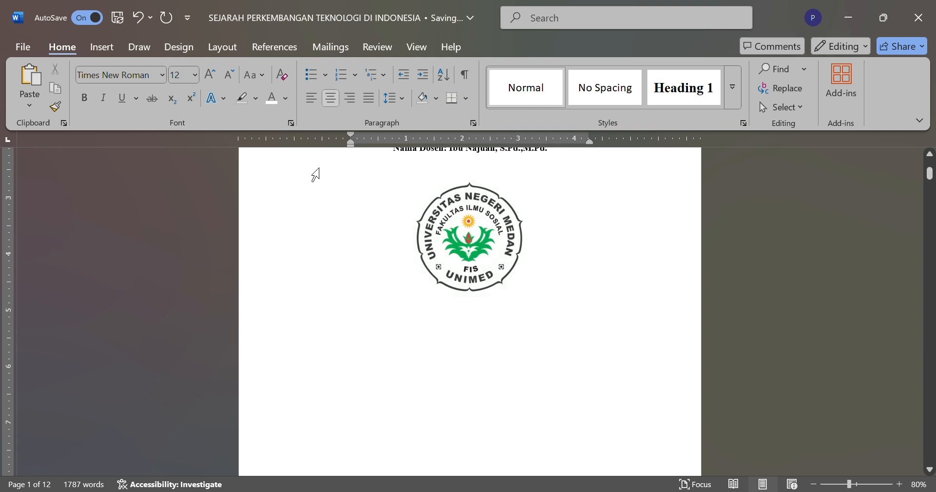
text(N)
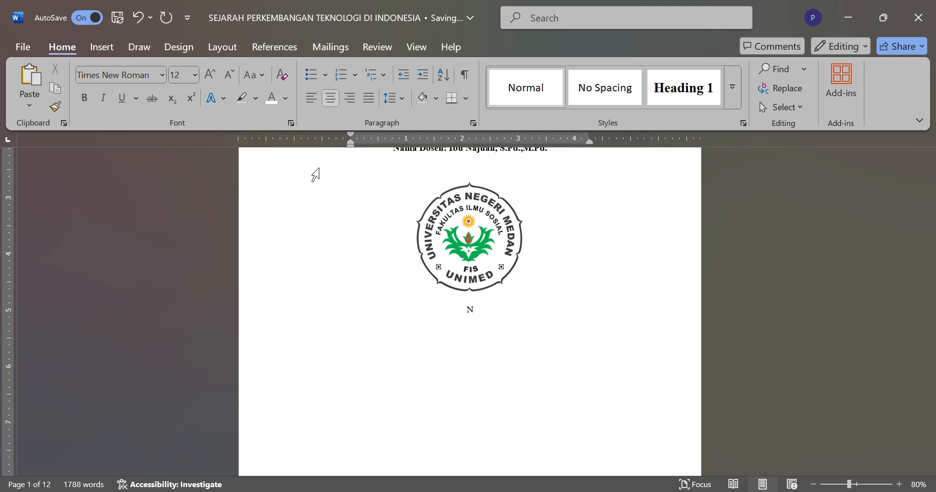
key(BackSpace)
text(Di)
text(susun )
text(Oleh)
text(;)
key(BackSpace)
text(;\;)
key(BackSpace)
key(BackSpace)
key(BackSpace)
text(;)
key(BackSpace)
text(:)
click(472, 165)
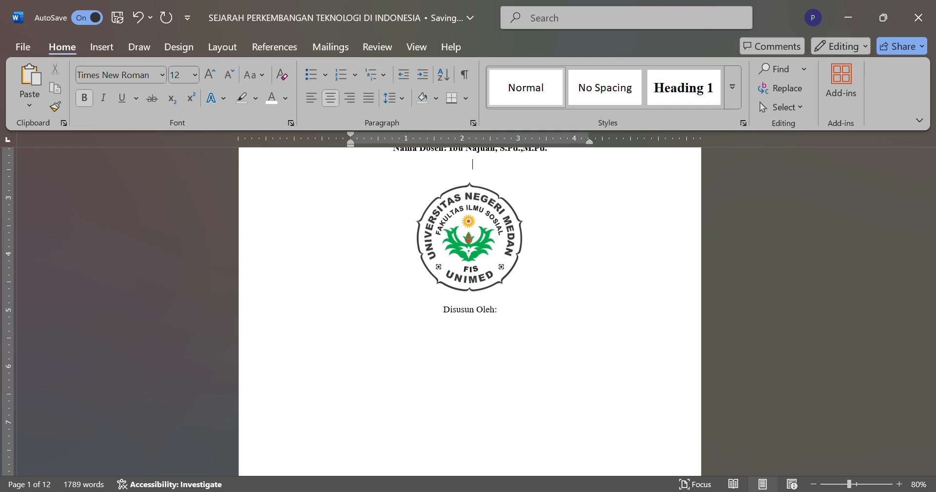
Step: Add a new line below "Disusun Oleh:" with the author's full name
click(499, 310)
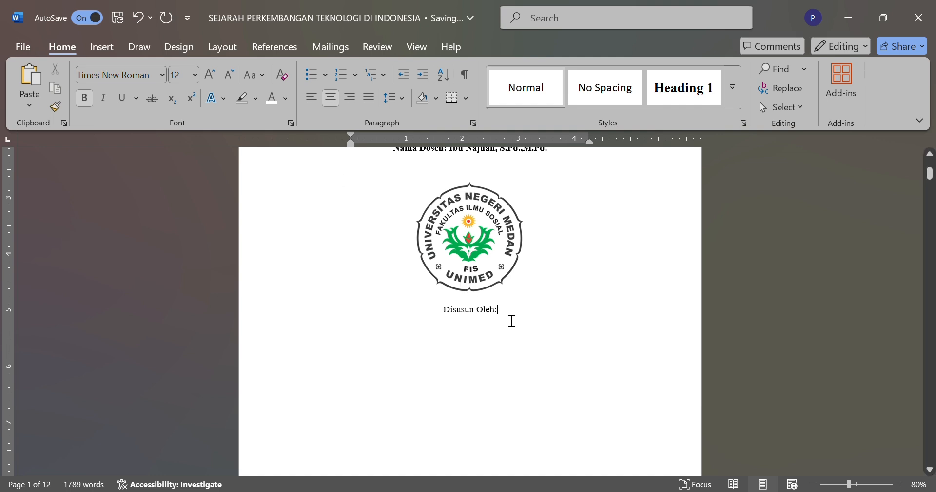
key(Return)
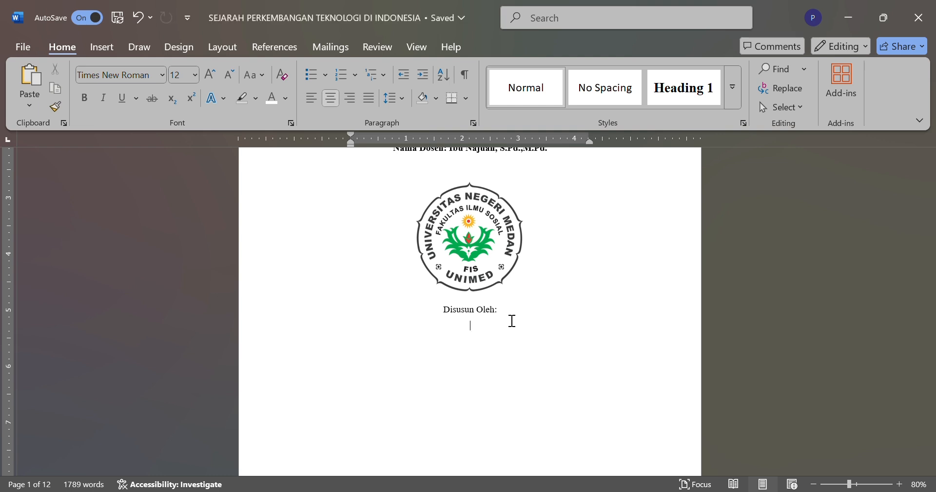
text(D)
key(BackSpace)
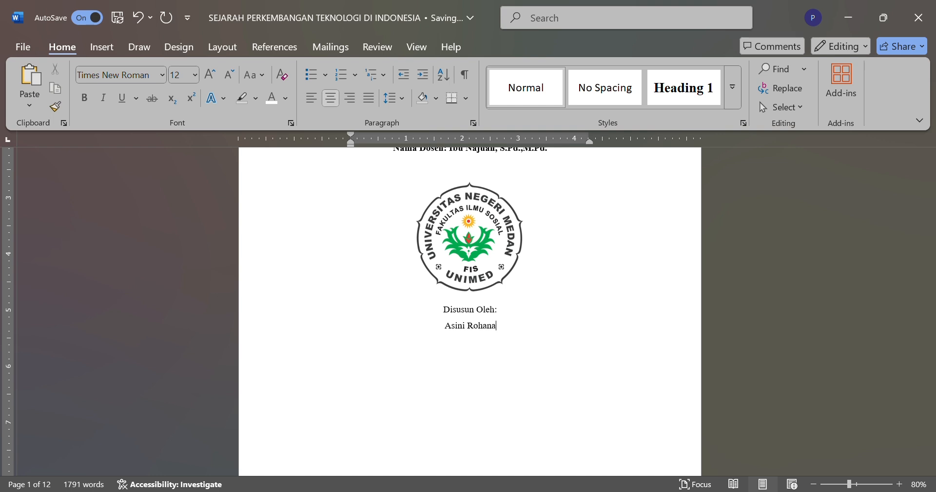
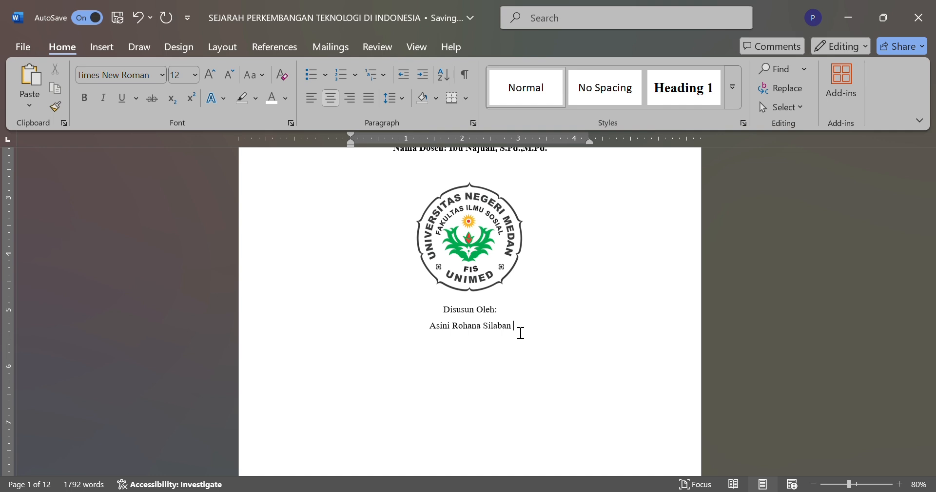
Step: Append the author's student number in parentheses after the author's name
text(()
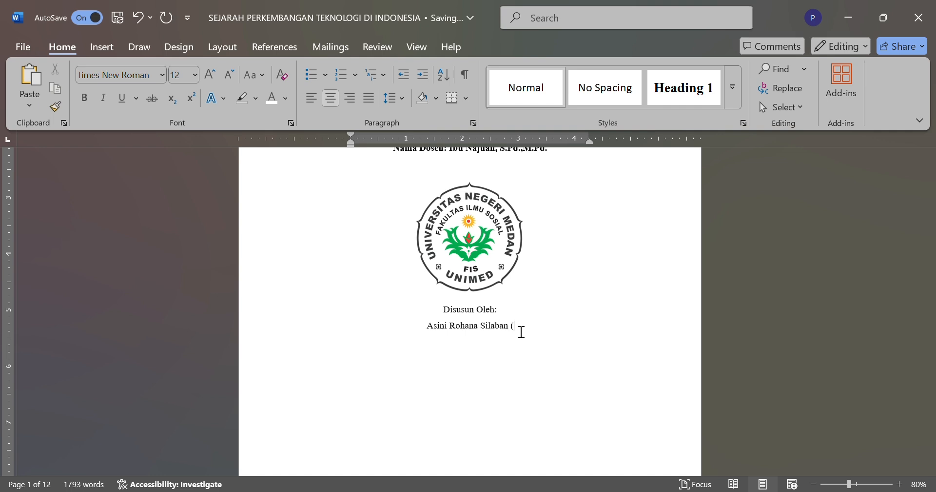
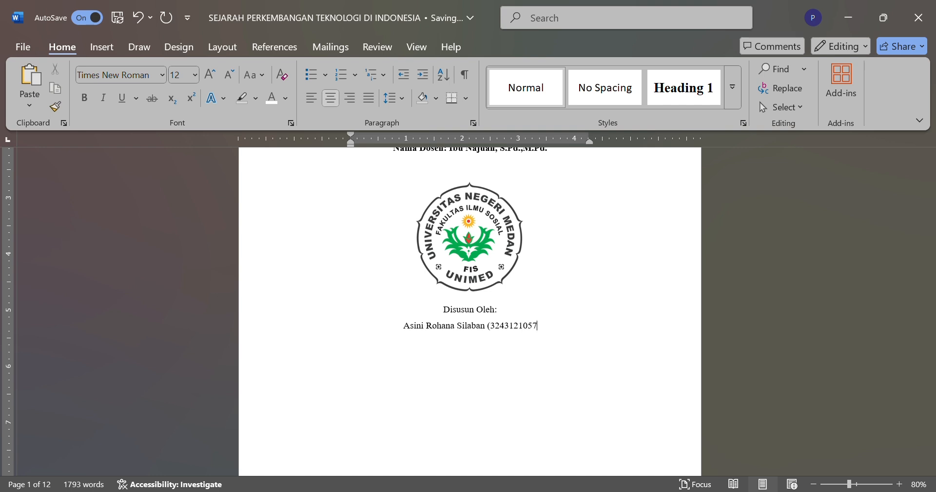
text())
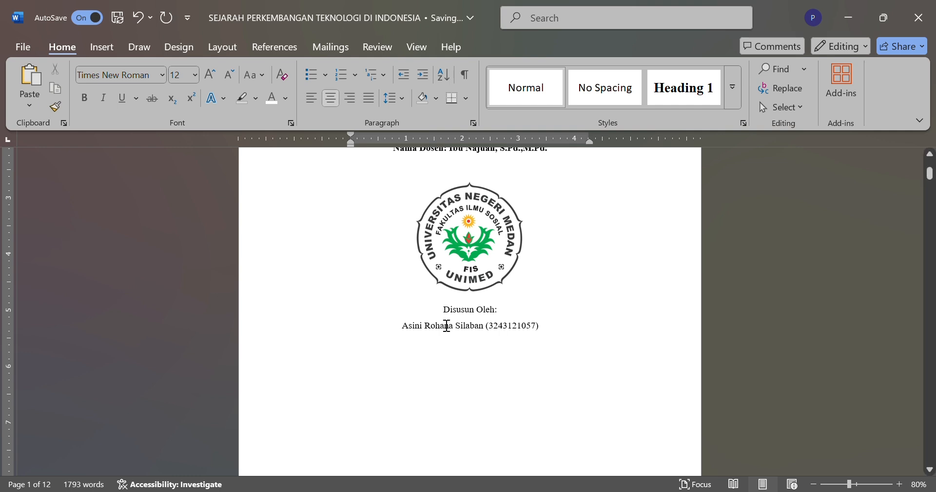
Step: Make the "Disusun Oleh:" line and the author line below it bold, then deselect them
drag(461, 317, 537, 341)
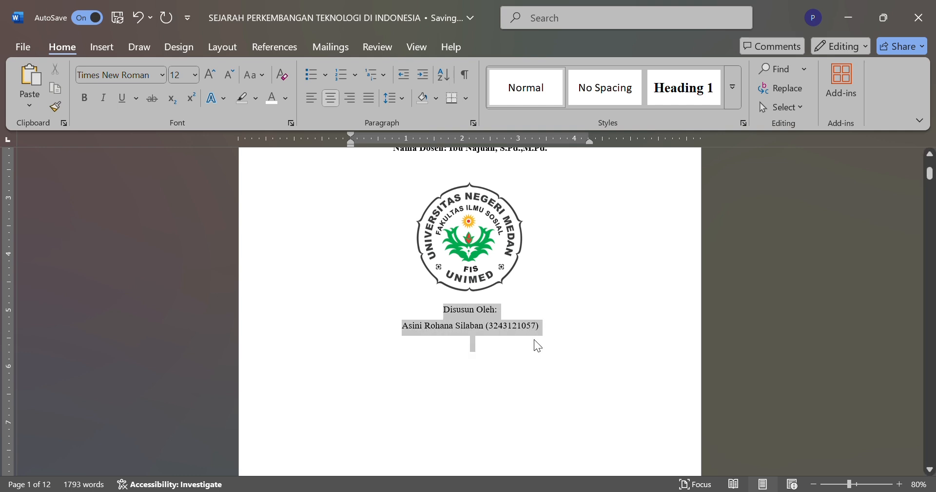
click(86, 98)
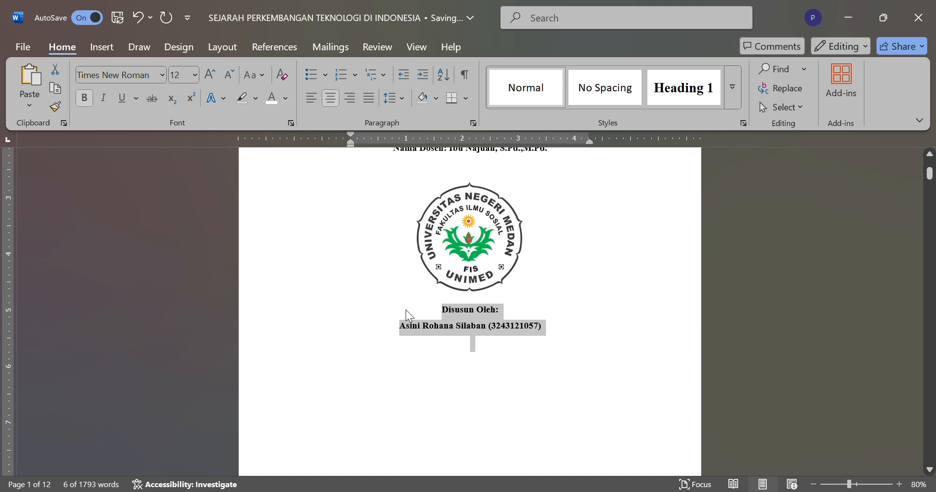
click(554, 329)
Step: Add the bold, centered line "PROGRAM STUDI PENDIDIKAN SEJARAH" below the author line, leaving four blank lines between them
scroll(554, 329, down, 1)
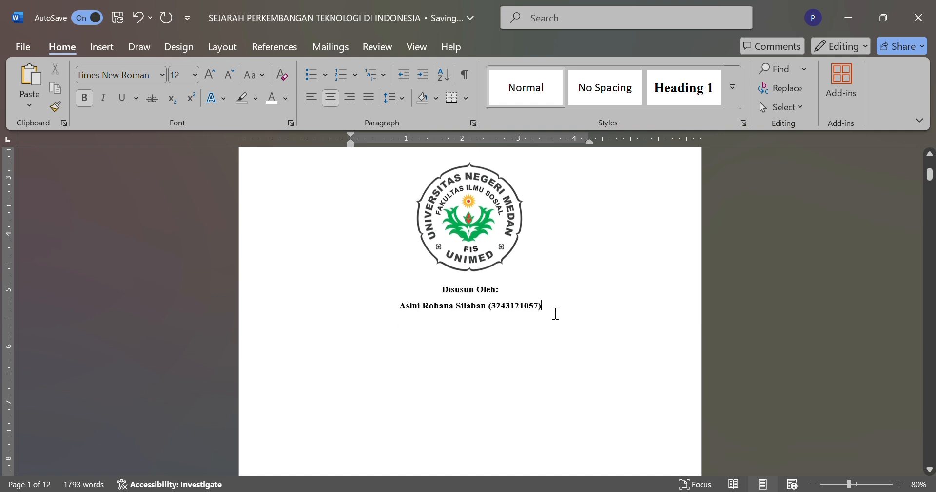
scroll(555, 335, up, 1)
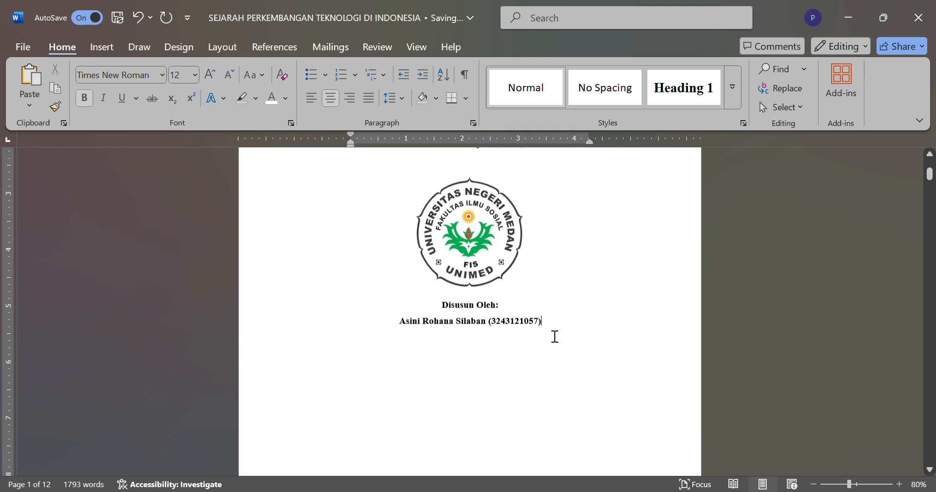
scroll(555, 336, up, 5)
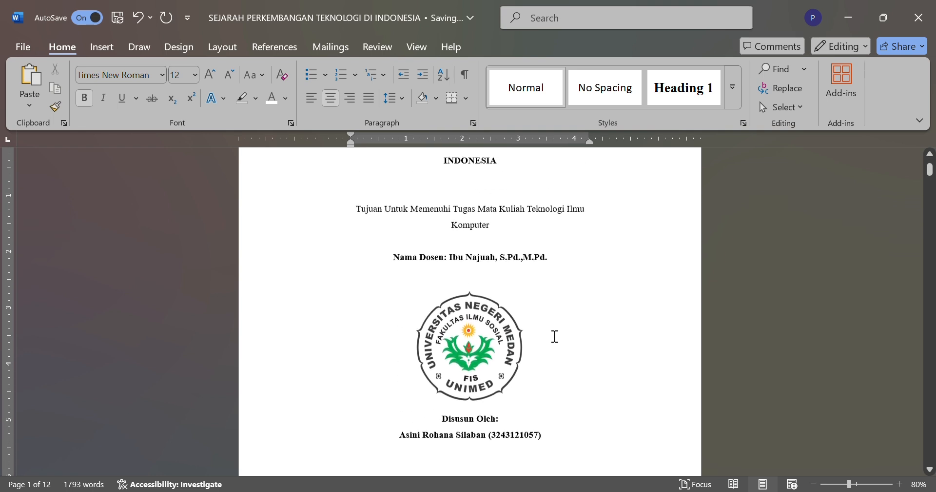
scroll(555, 336, up, 5)
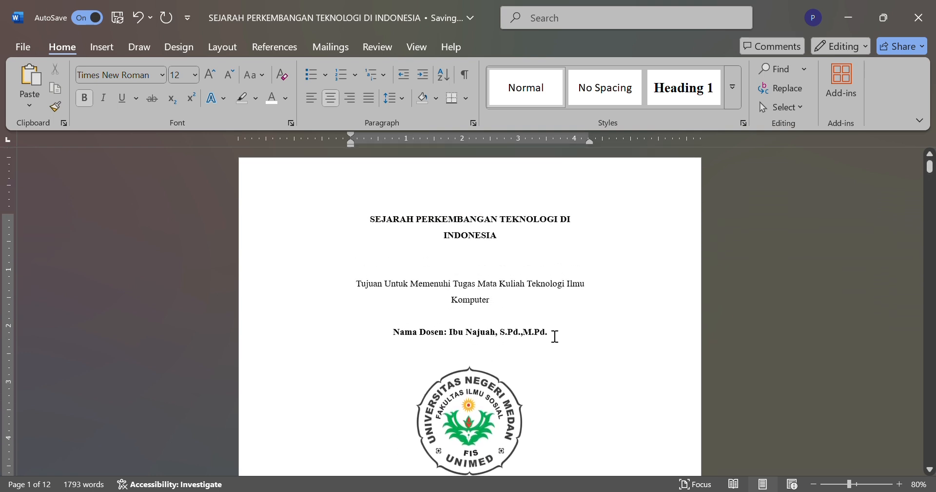
scroll(493, 209, down, 12)
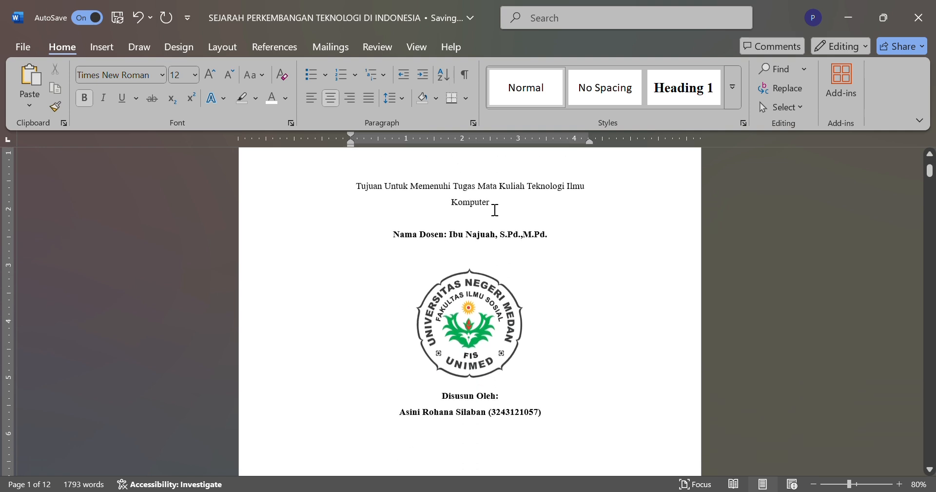
click(589, 289)
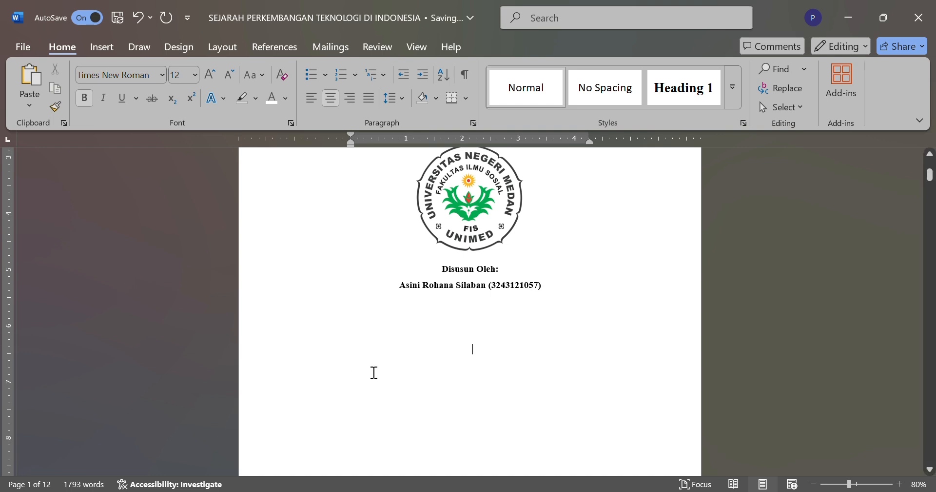
click(454, 374)
text(P)
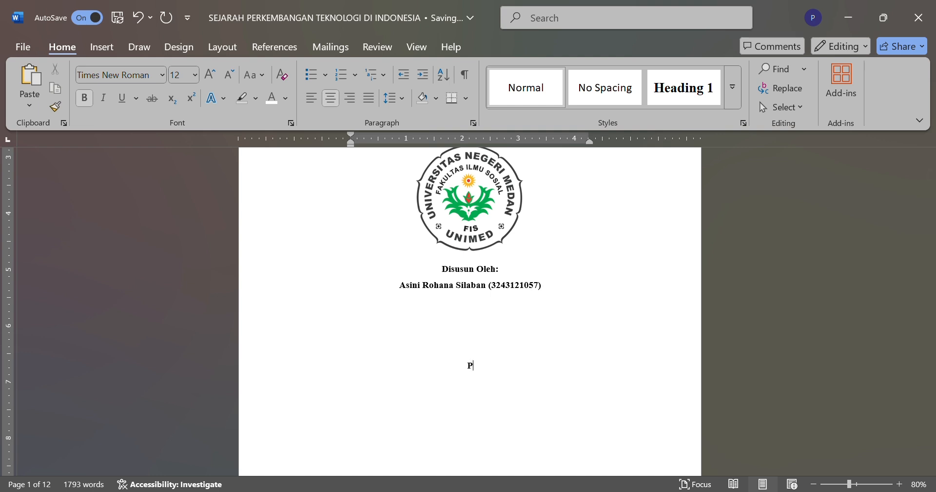
text(ROGRAM STUDI PENDIDI)
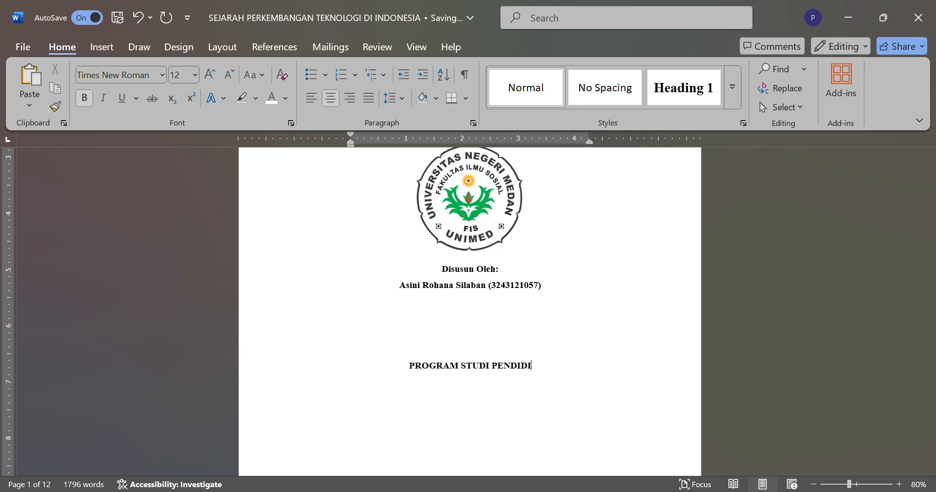
text(KAN SEJARAH )
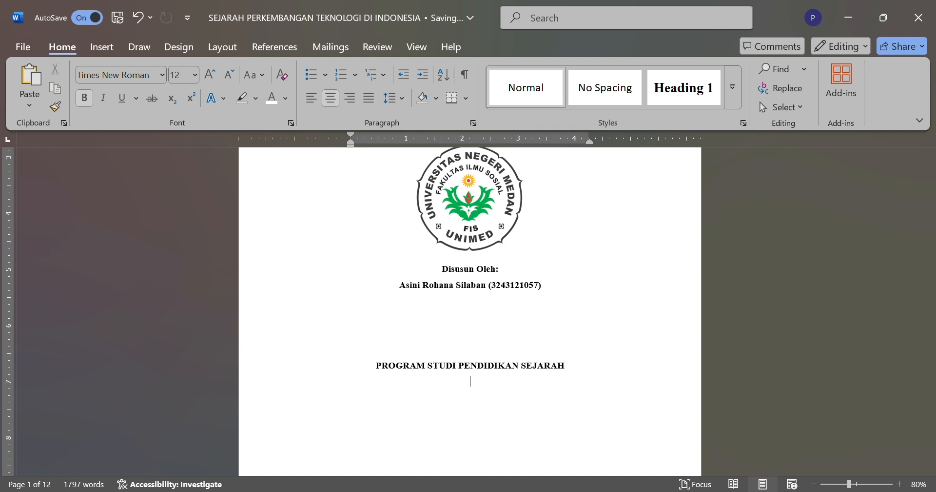
text(JURUS)
key(BackSpace)
key(BackSpace)
key(BackSpace)
key(BackSpace)
key(BackSpace)
Step: Enter "FAKULTAS ILMU SOSIAL" on the line directly below the study program
text(FAKUL)
text(TAS ILMU)
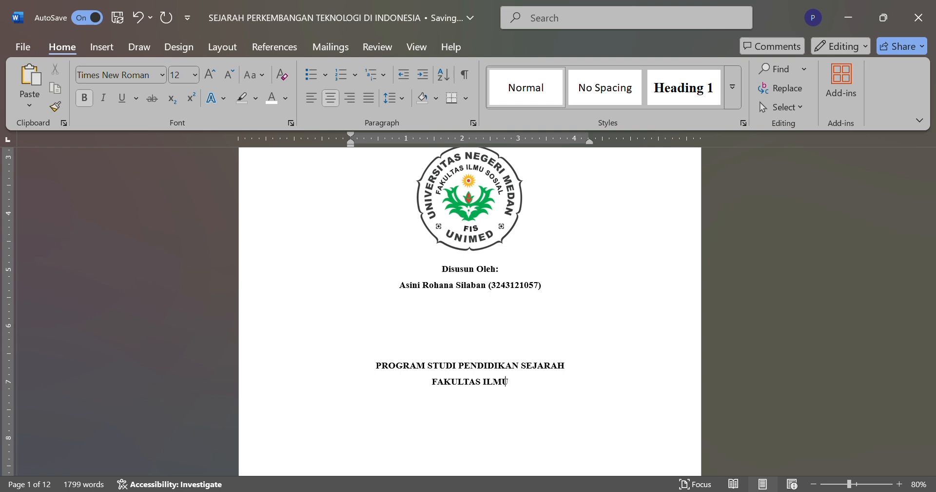
text( SO)
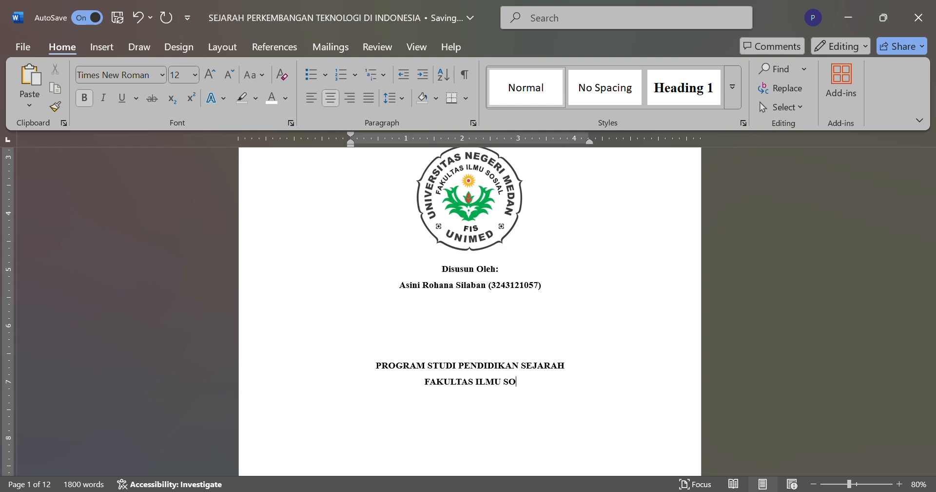
text(SIAL)
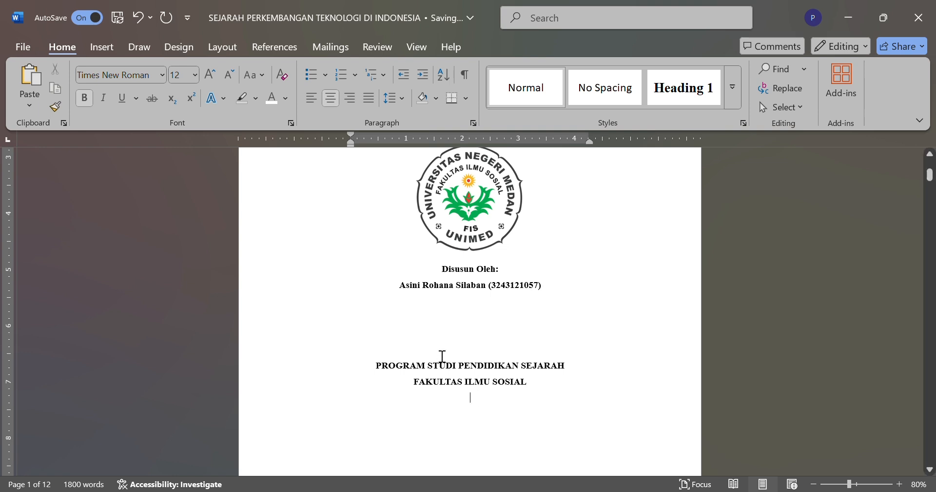
Step: Add the line "UNIVERSITAS NEGERI MEDAN" directly below the faculty line
scroll(465, 390, down, 1)
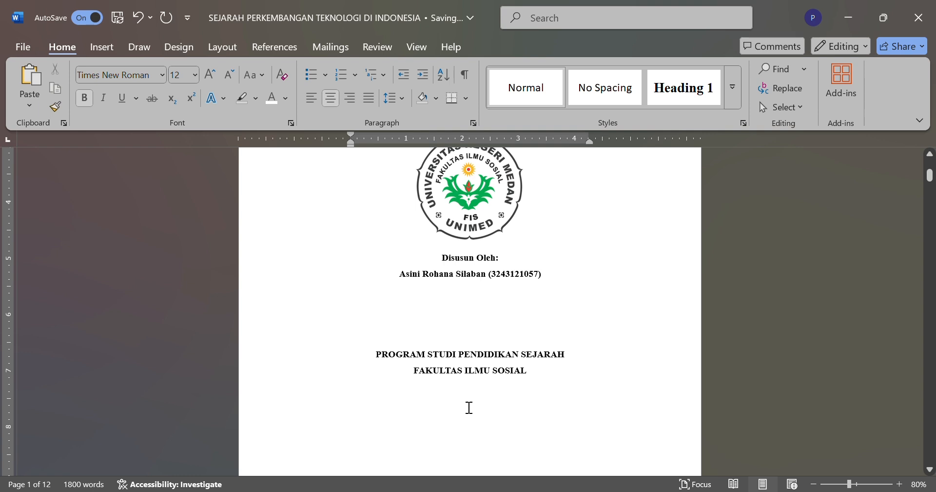
key(Return)
text(UNI)
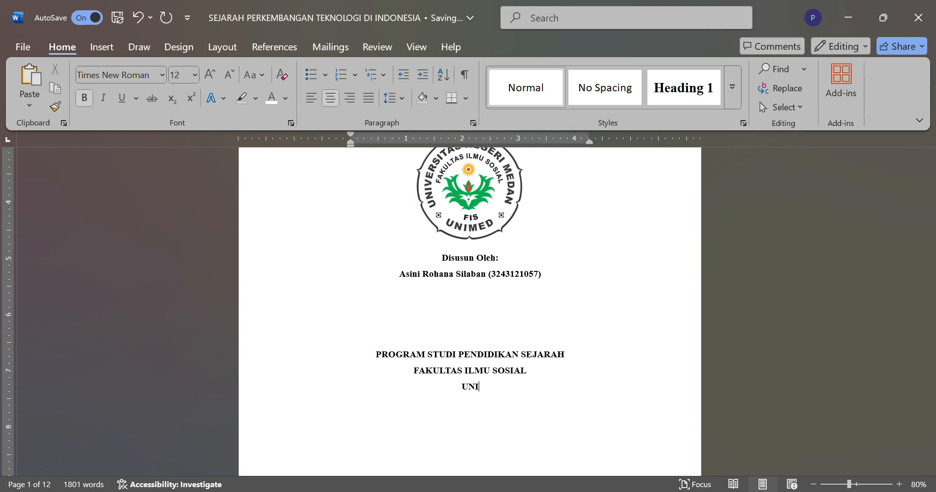
text(VERSITAS NEGERI )
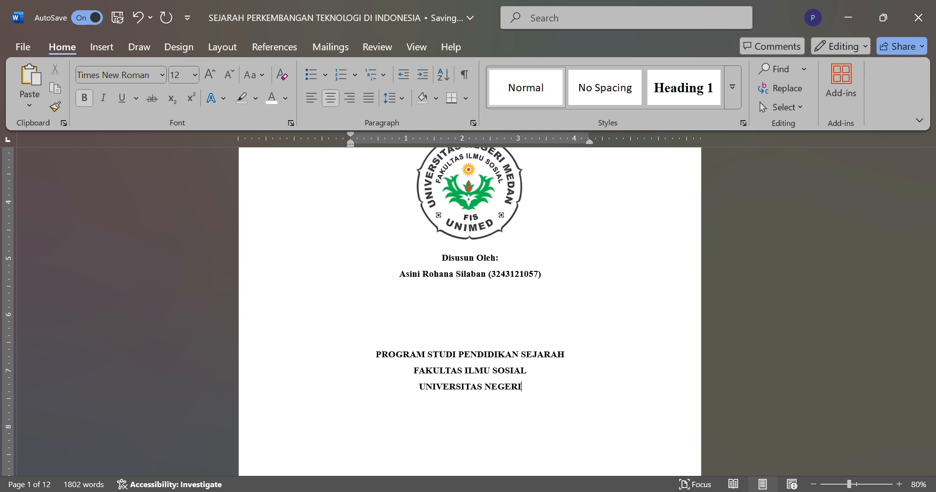
text(MEDAN)
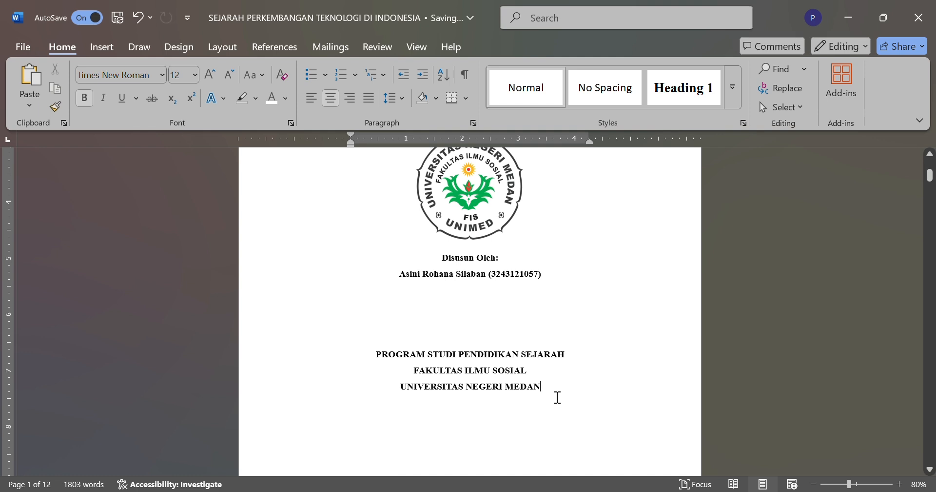
Step: Add the line "TAHUN 2025" directly below the university name
key(Return)
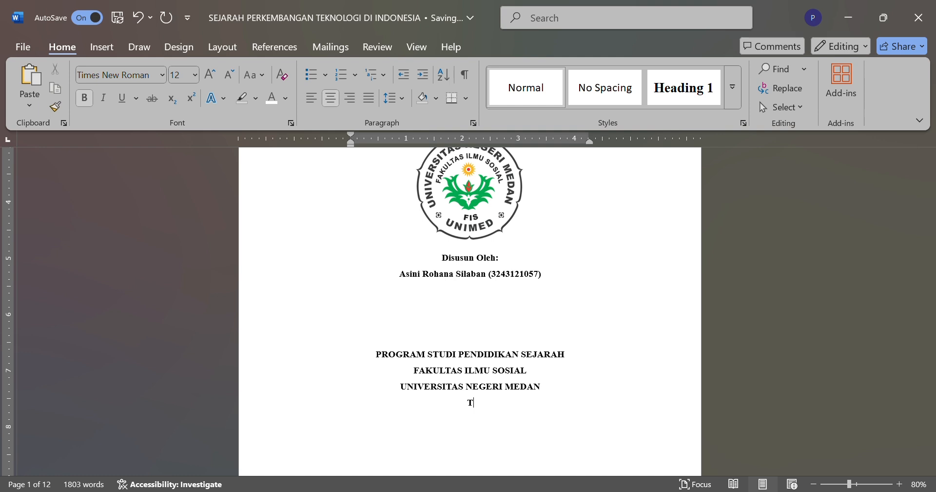
text(TAHUN 2025)
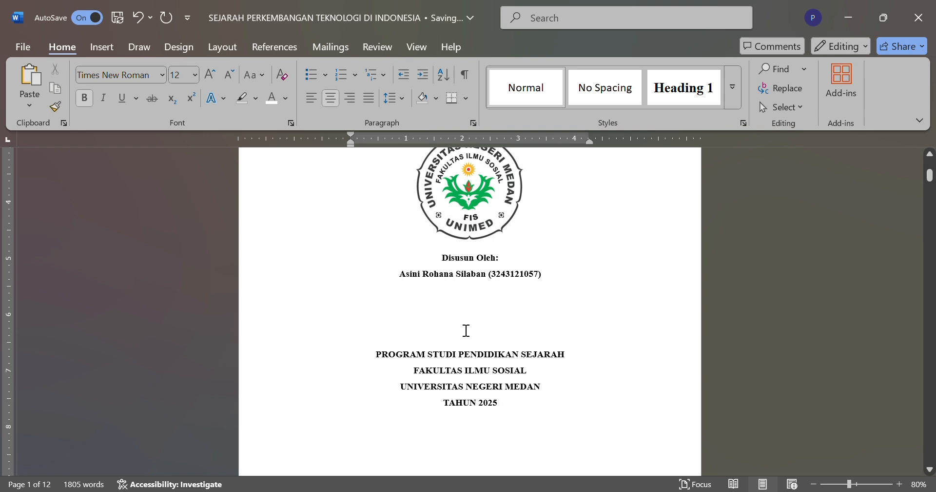
double_click(402, 355)
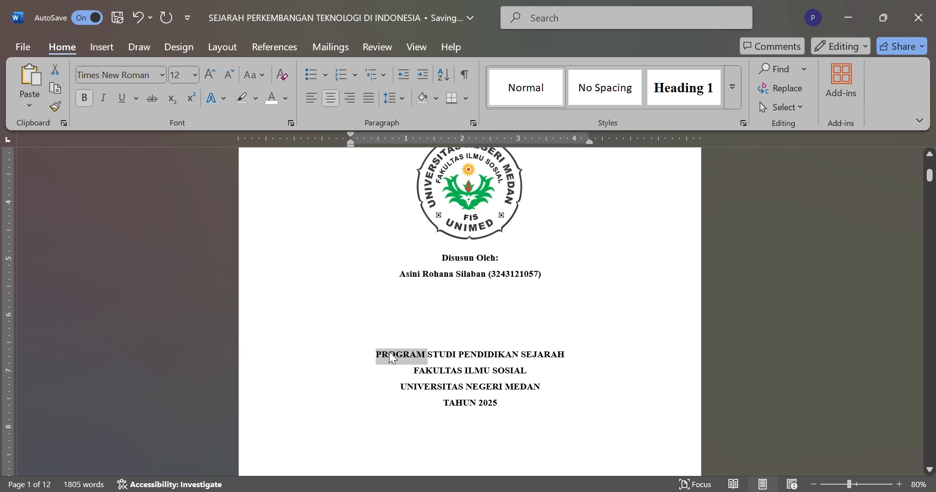
drag(376, 355, 508, 418)
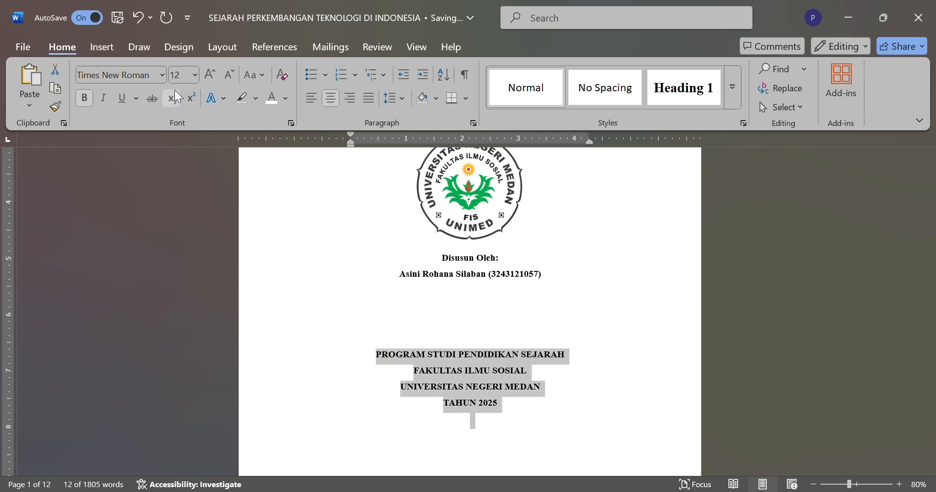
click(81, 101)
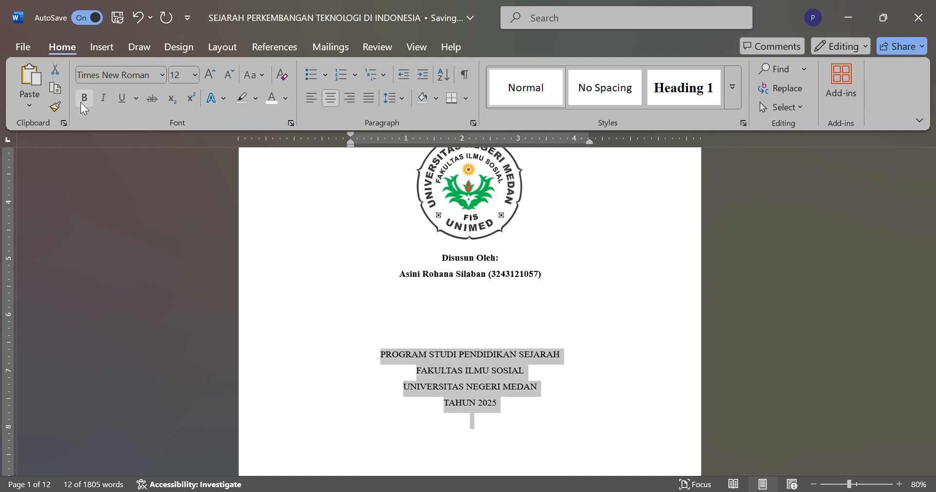
click(84, 98)
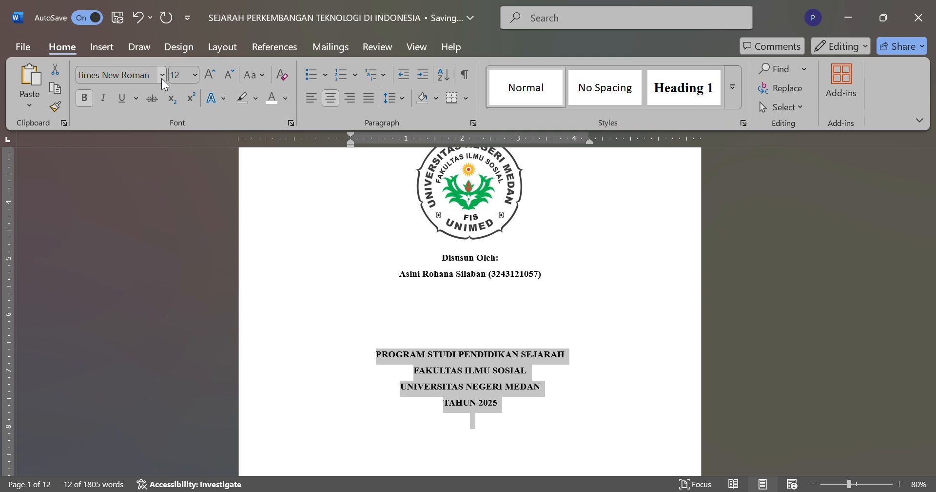
scroll(417, 314, down, 1)
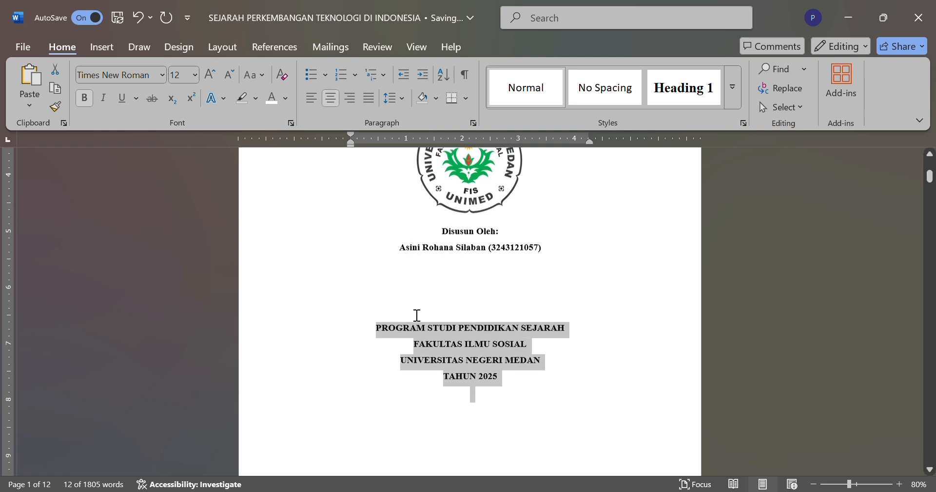
scroll(417, 314, down, 4)
scroll(417, 315, up, 5)
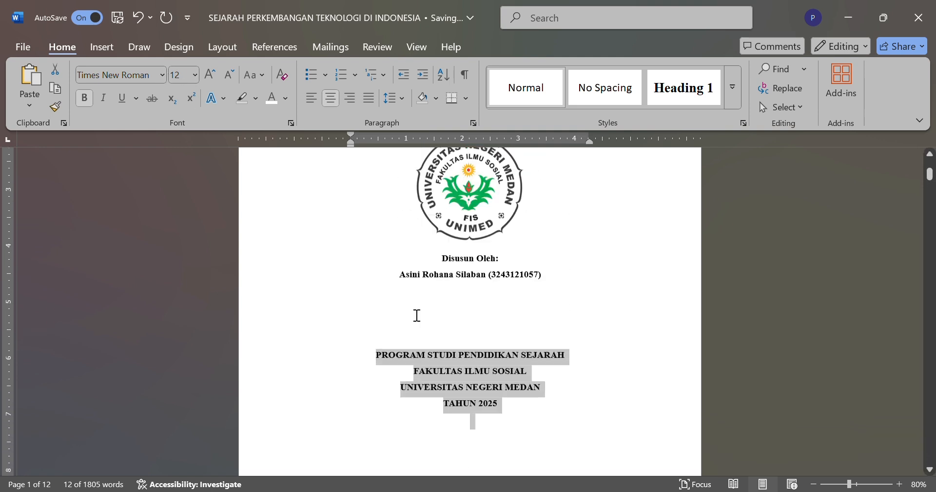
Step: Insert the bold line "MAKALAH" directly above the paper title on the cover page
scroll(417, 314, up, 8)
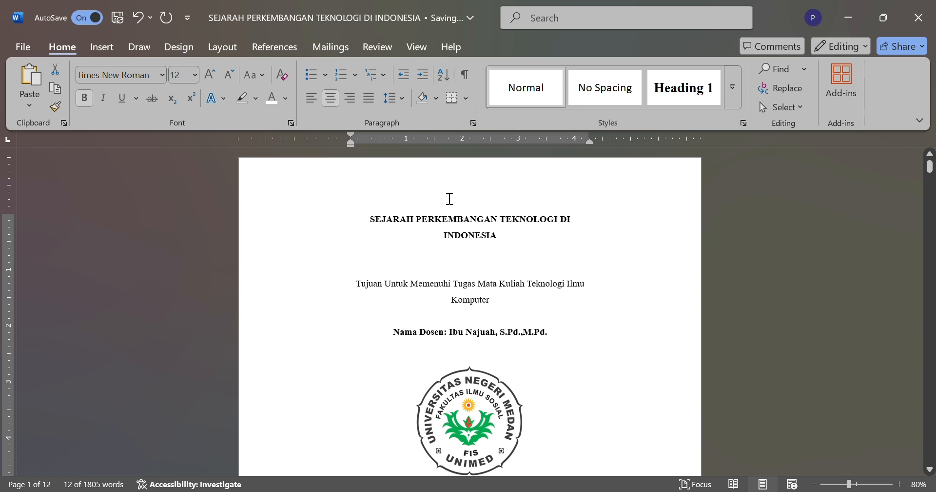
click(427, 196)
click(380, 224)
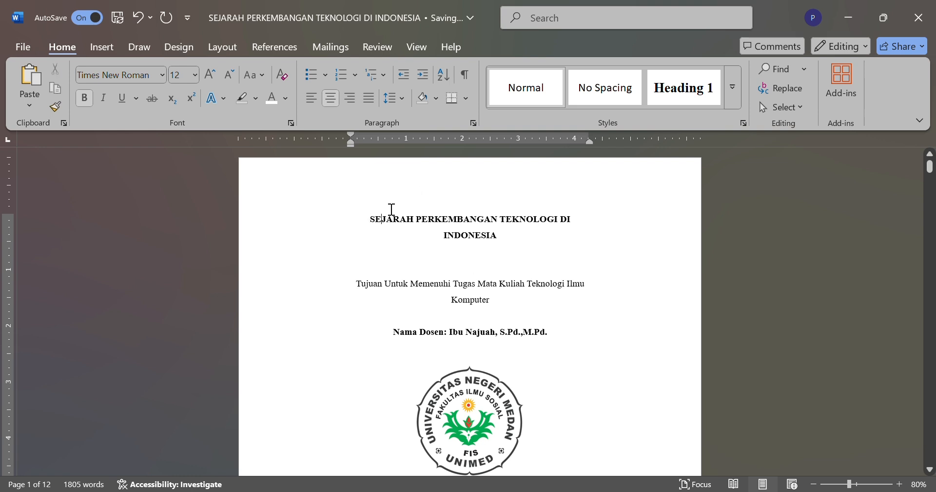
key(BackSpace)
text(E)
key(Return)
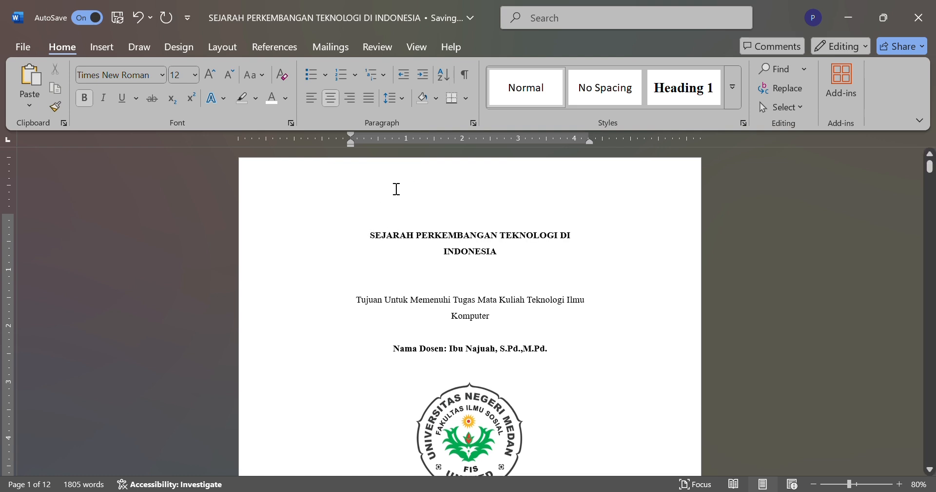
text(MAKALAH)
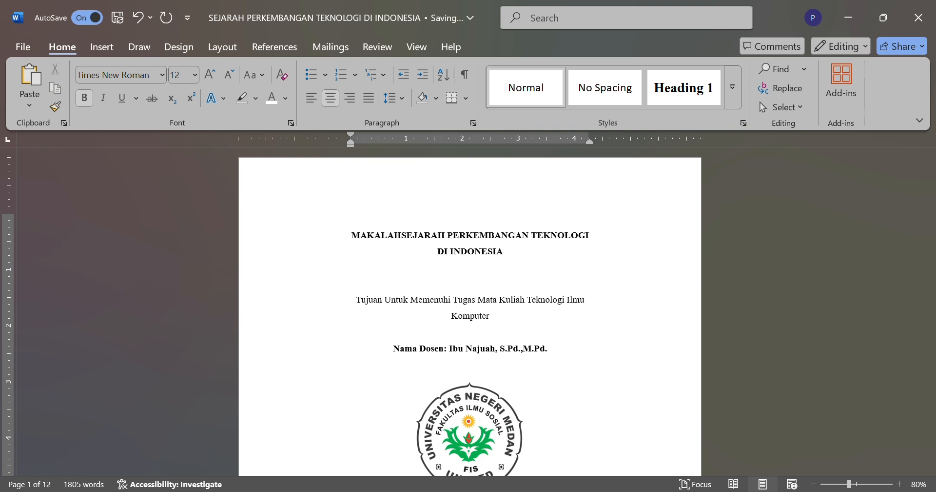
key(Return)
Step: Center the "MAKALAH" line at the start of the cover page, leaving one blank line between it and the title
click(429, 241)
key(BackSpace)
key(BackSpace)
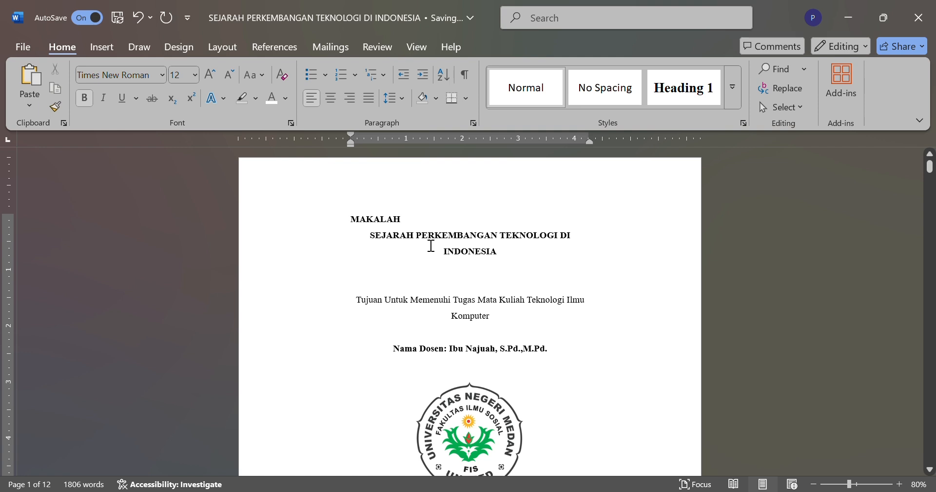
click(332, 103)
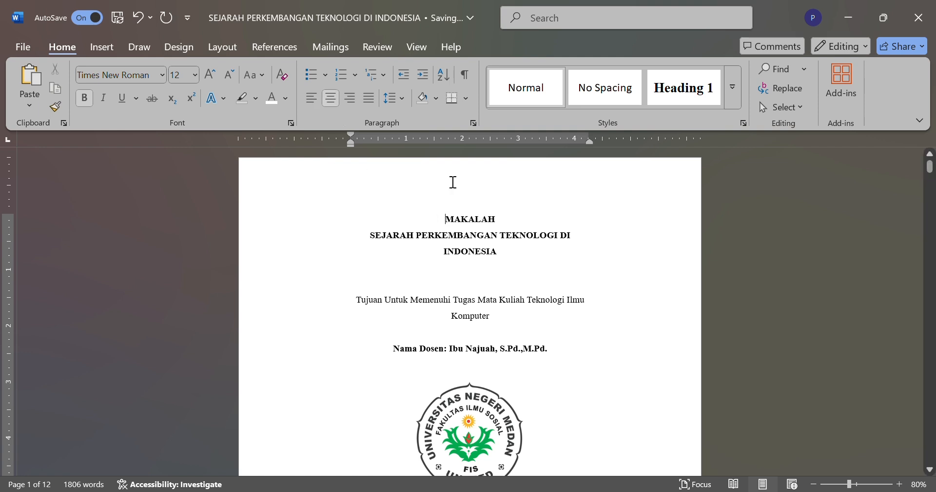
key(Return)
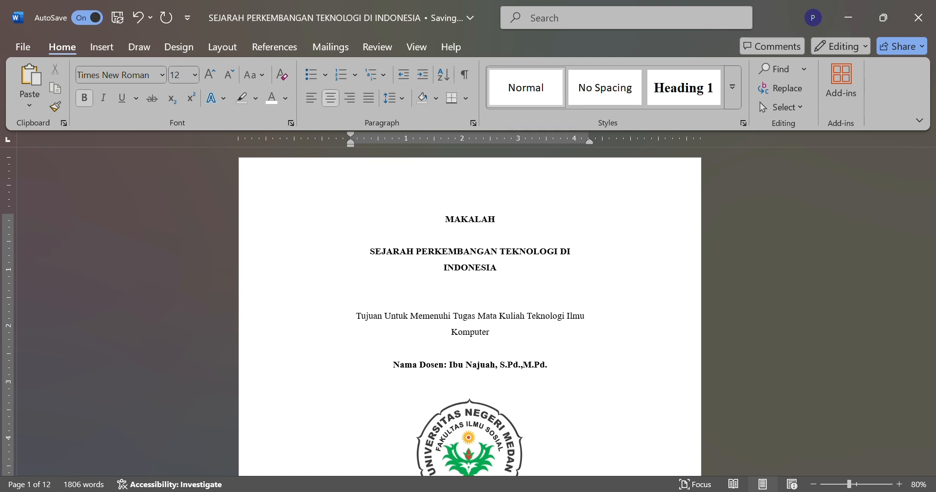
Step: Review the whole cover page, from the "MAKALAH" line through the logo and author details to the year line
scroll(507, 238, down, 2)
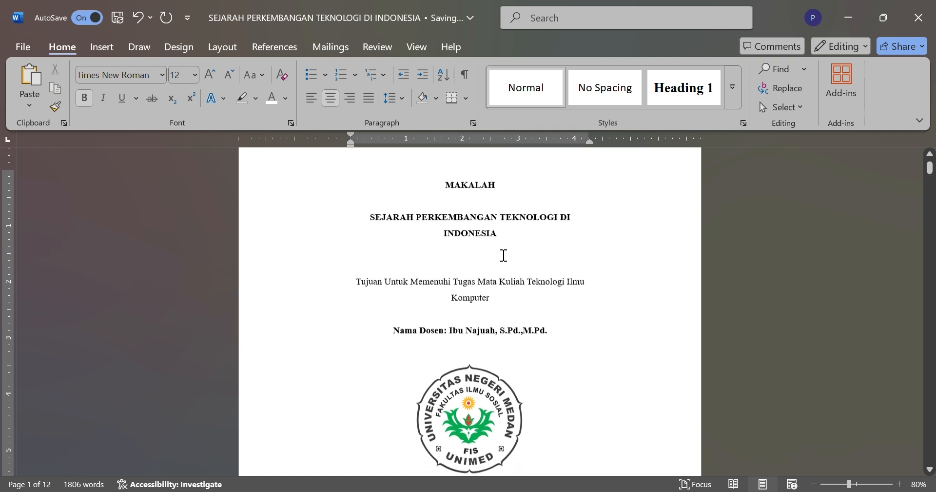
scroll(504, 255, down, 3)
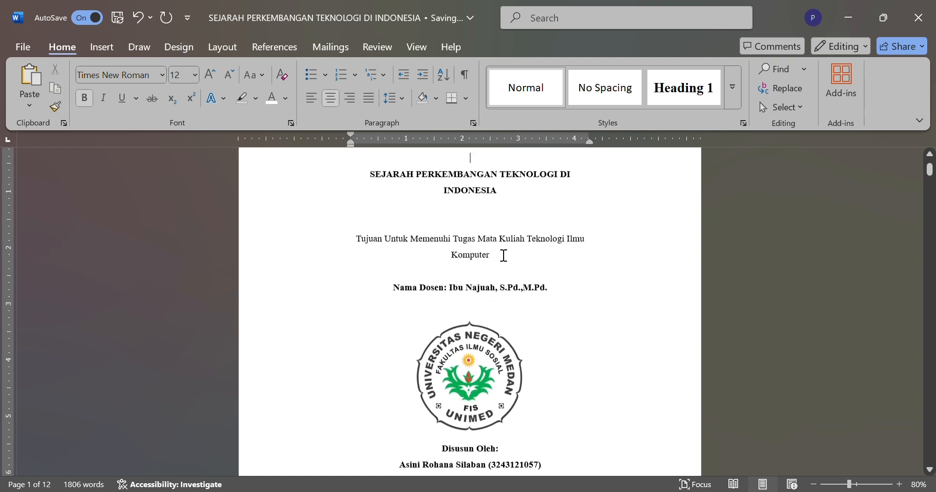
scroll(504, 255, down, 2)
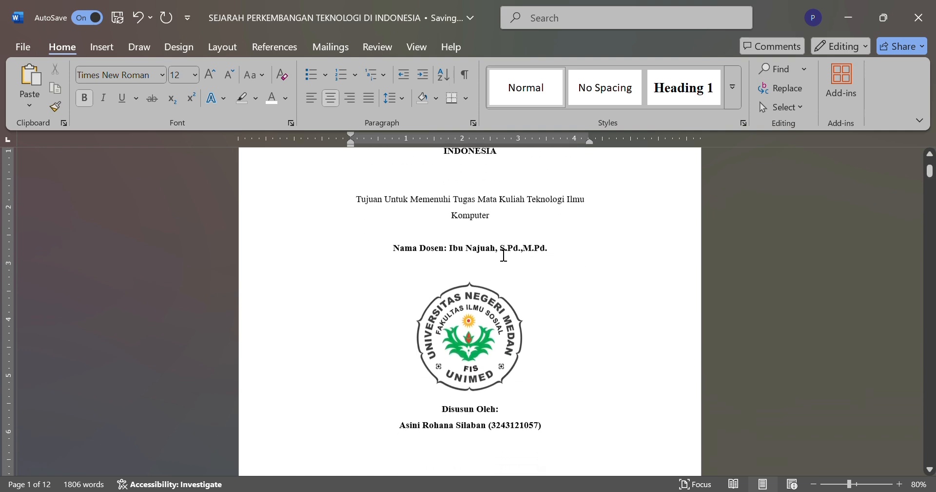
scroll(504, 255, down, 5)
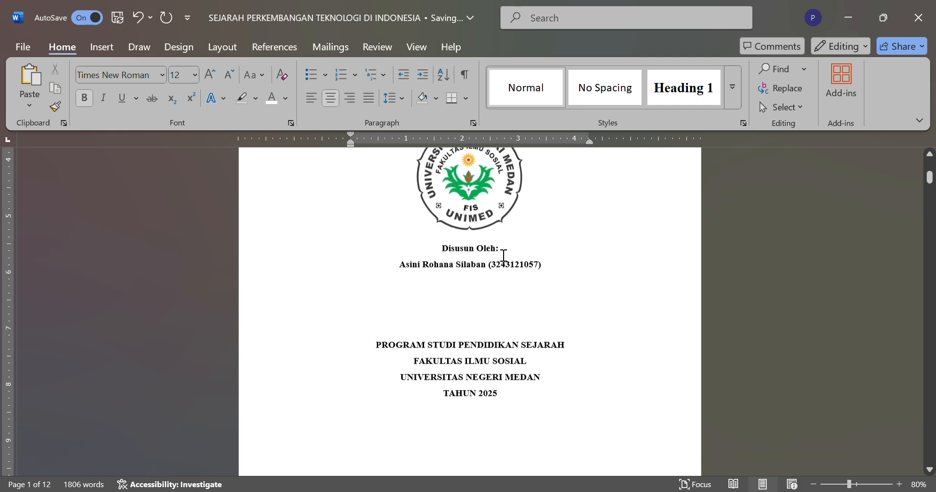
scroll(503, 255, down, 1)
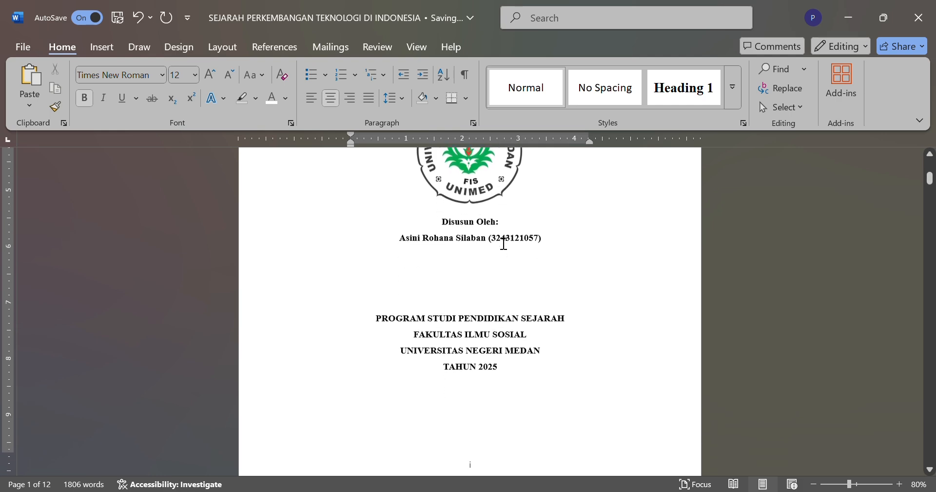
scroll(497, 263, up, 10)
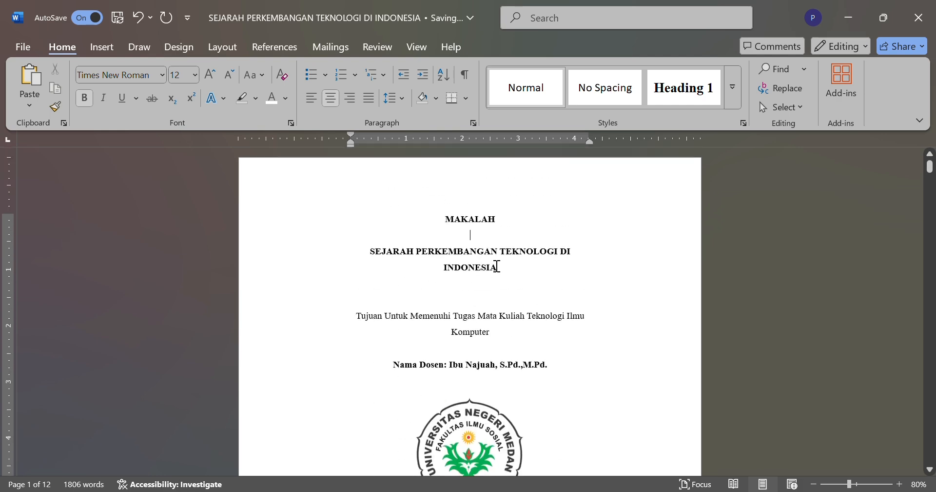
scroll(497, 265, down, 2)
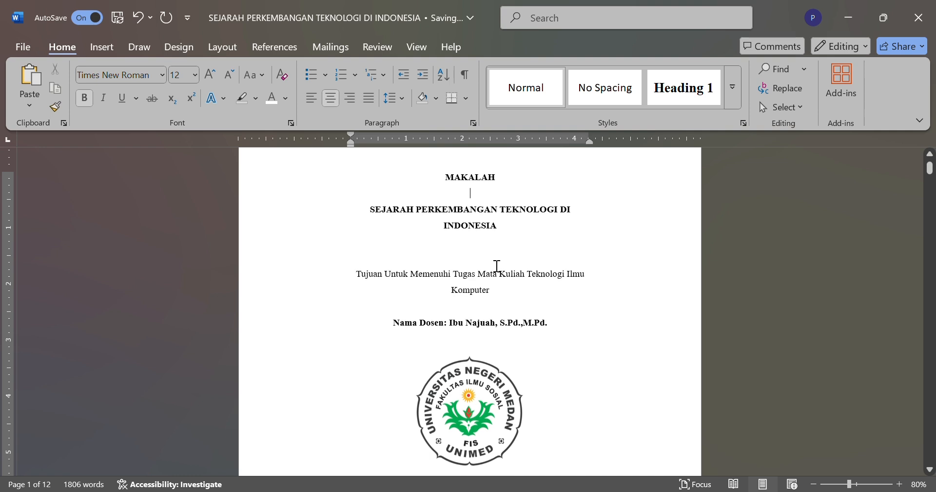
scroll(497, 265, down, 5)
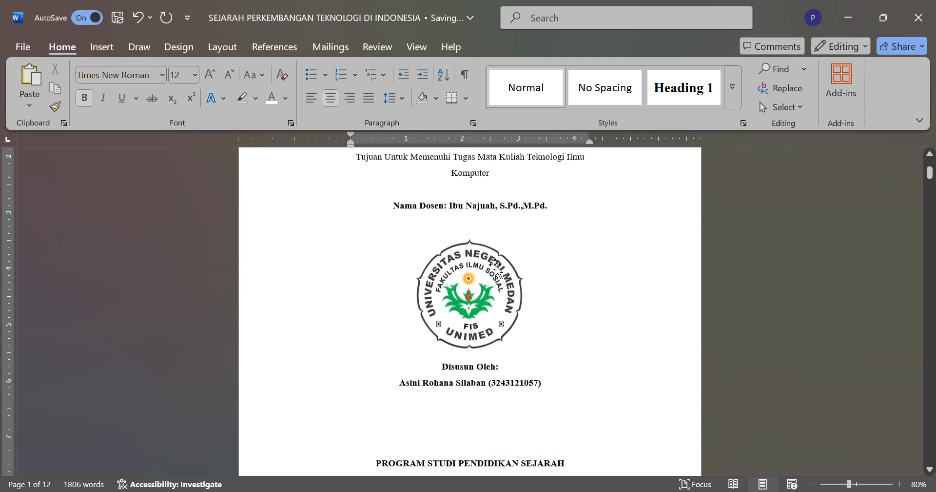
scroll(496, 268, up, 3)
scroll(497, 265, down, 16)
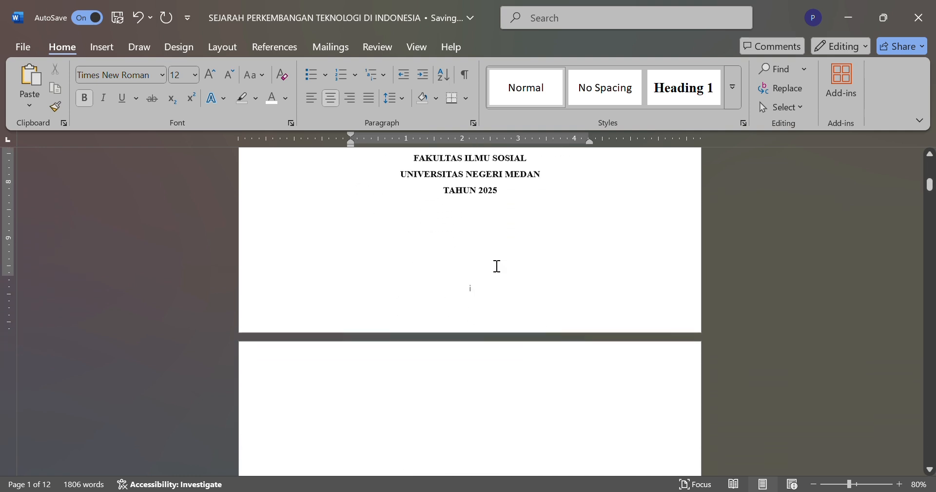
scroll(497, 266, up, 9)
scroll(497, 266, down, 1)
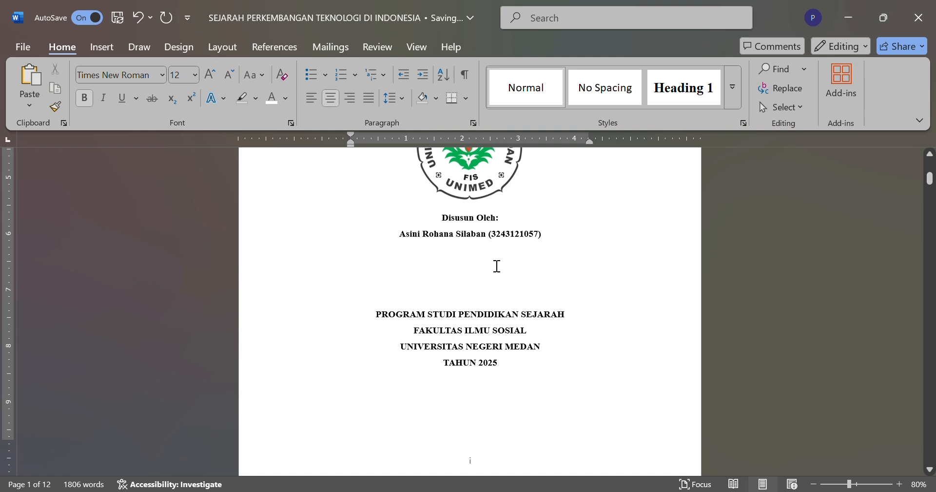
Step: Set the font color of the hidden preface text on the pages after the cover to black
scroll(497, 266, down, 12)
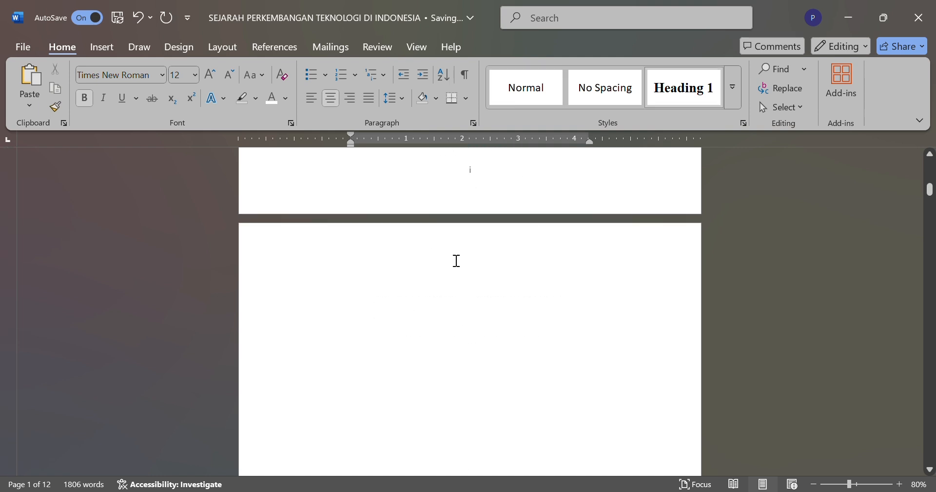
drag(433, 264, 420, 469)
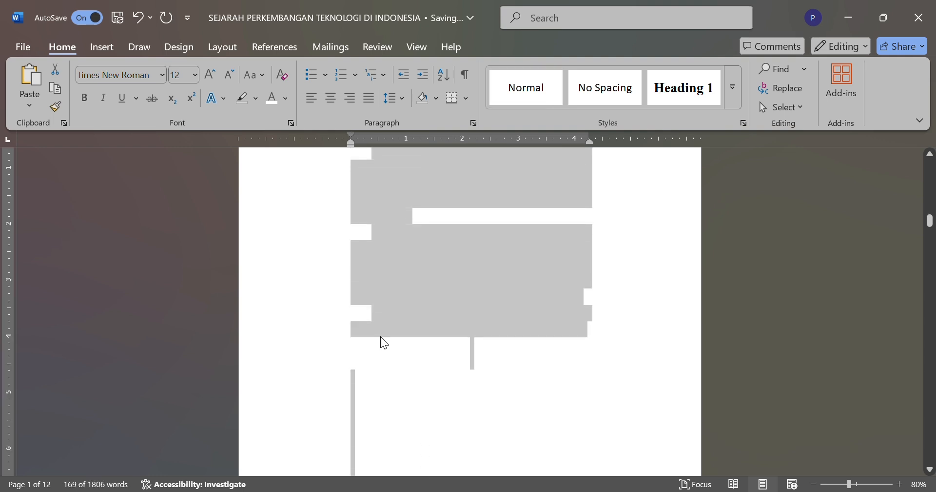
click(285, 94)
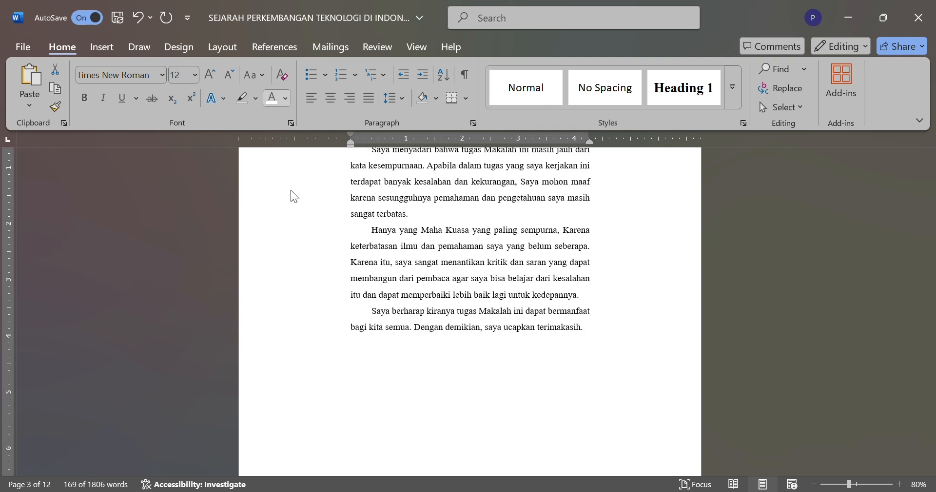
click(279, 195)
click(284, 101)
click(288, 118)
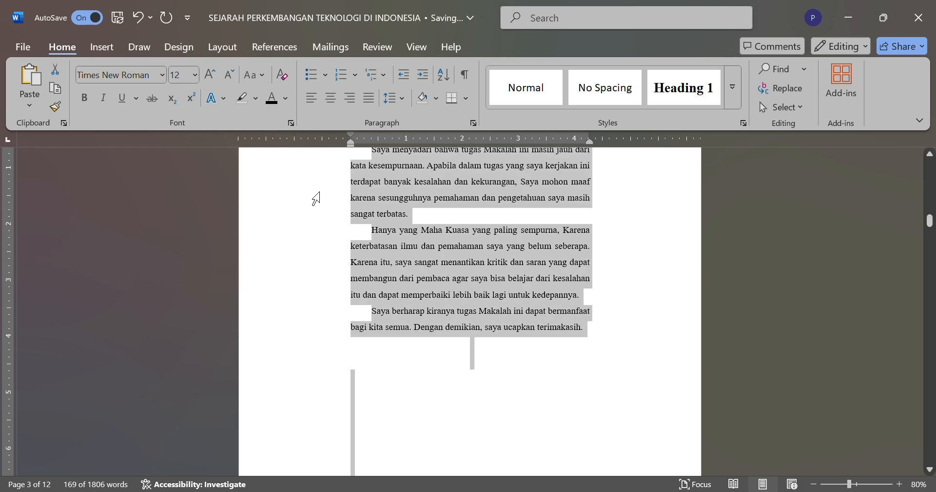
click(316, 197)
Step: Delete the surplus empty lines between the cover page and "KATA PENGANTAR" so that heading opens page two
scroll(375, 271, up, 15)
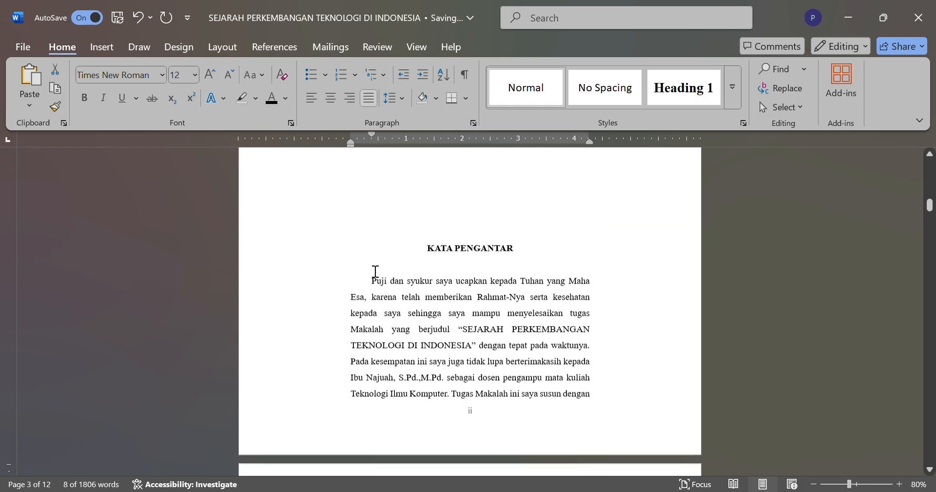
click(375, 271)
key(BackSpace)
key(BackSpace)
key(BackSpace)
key(BackSpace)
key(BackSpace)
key(BackSpace)
key(BackSpace)
key(BackSpace)
key(BackSpace)
key(BackSpace)
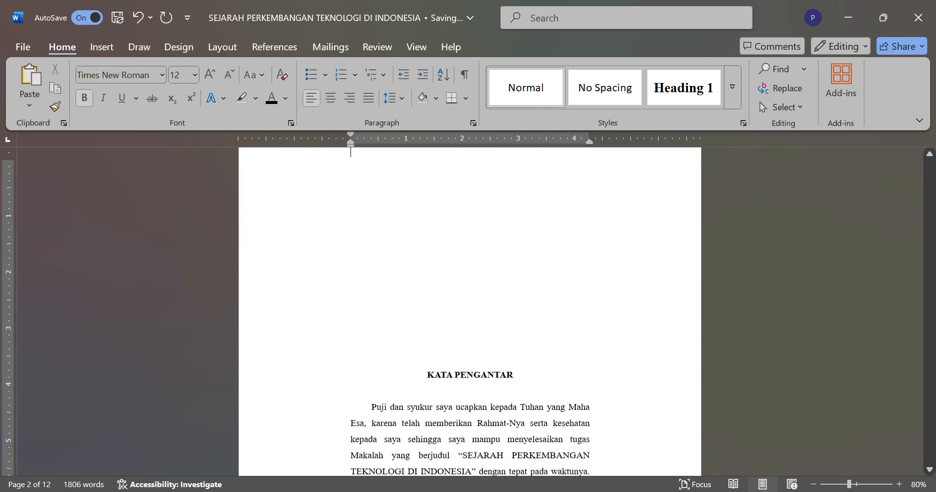
key(BackSpace)
text(25)
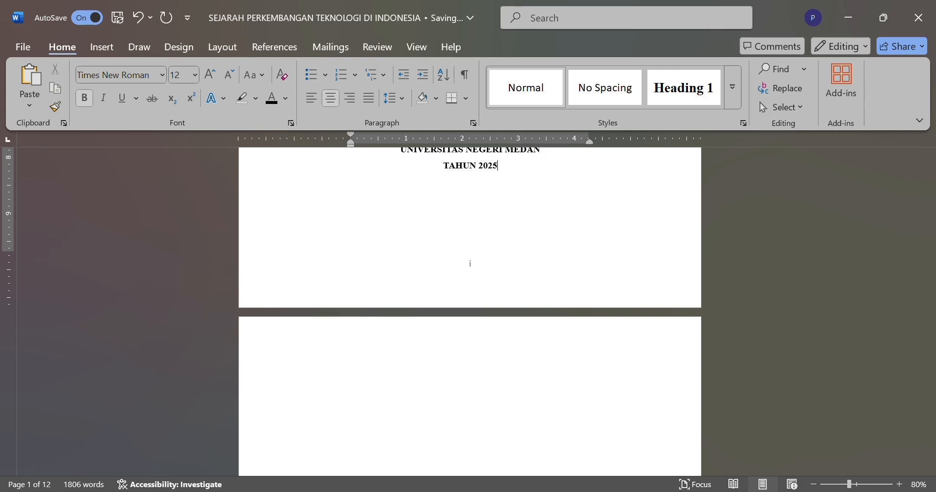
click(498, 460)
key(BackSpace)
key(BackSpace)
key(BackSpace)
key(BackSpace)
key(BackSpace)
key(BackSpace)
key(BackSpace)
key(BackSpace)
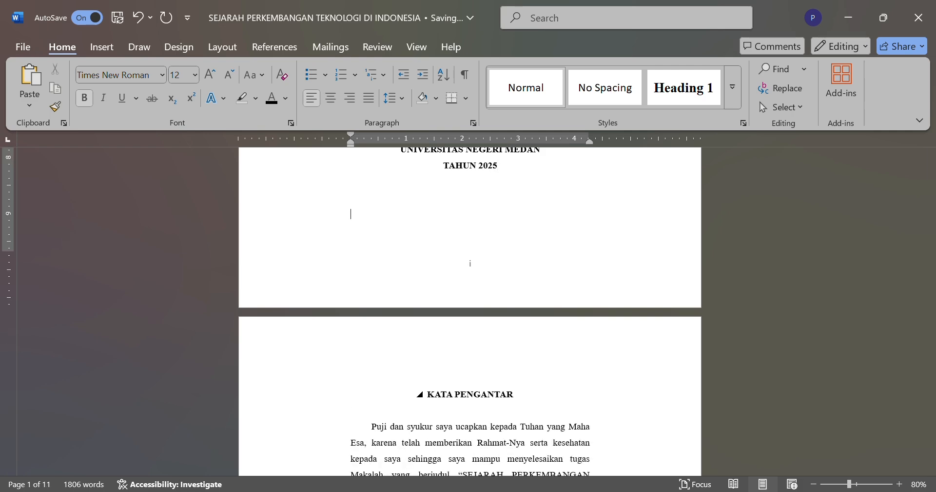
Step: Try removing the first-line indent of the opening preface paragraph, and undo that change
scroll(470, 312, down, 5)
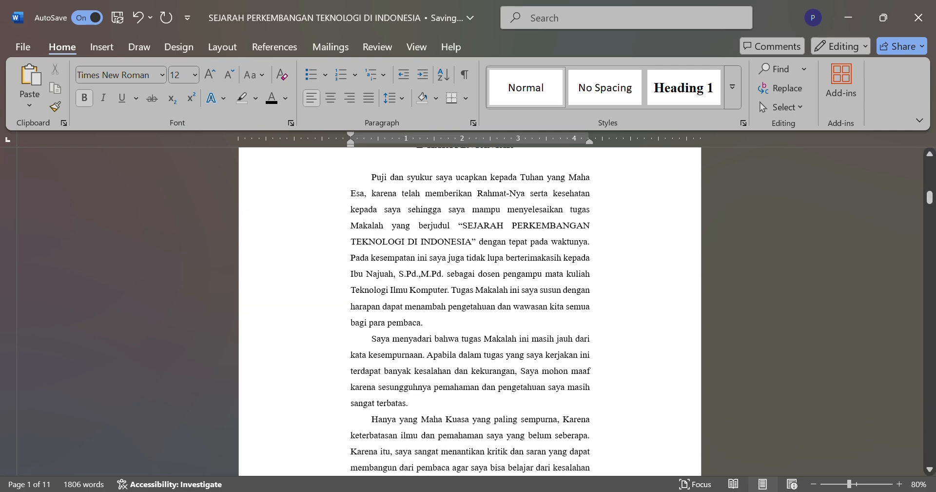
scroll(579, 389, up, 1)
scroll(579, 390, up, 1)
scroll(579, 391, down, 2)
scroll(579, 391, down, 1)
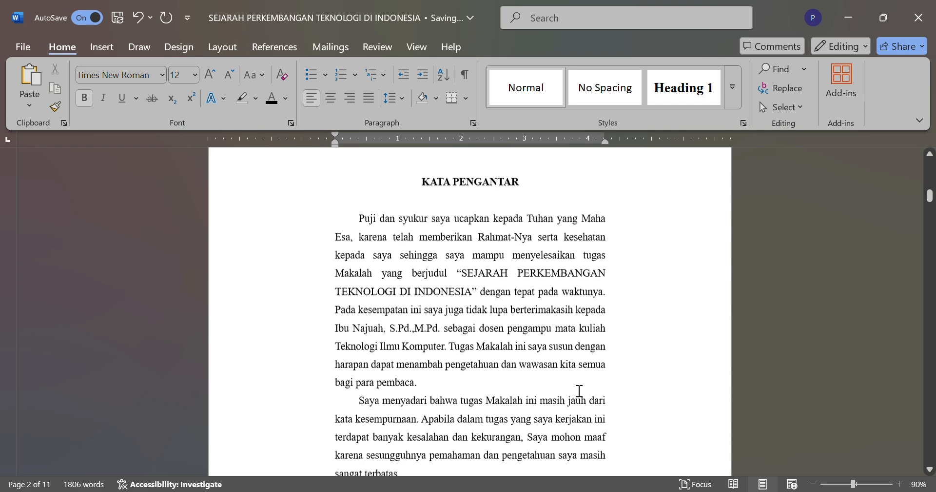
click(369, 215)
key(BackSpace)
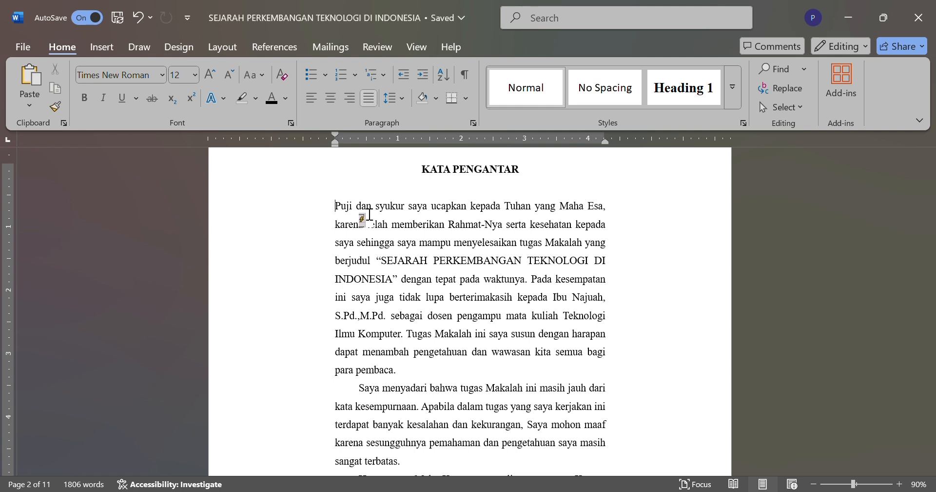
key(ctrl+z)
Step: Switch the preface body paragraphs from justified to left alignment and back to justified
scroll(412, 270, down, 3)
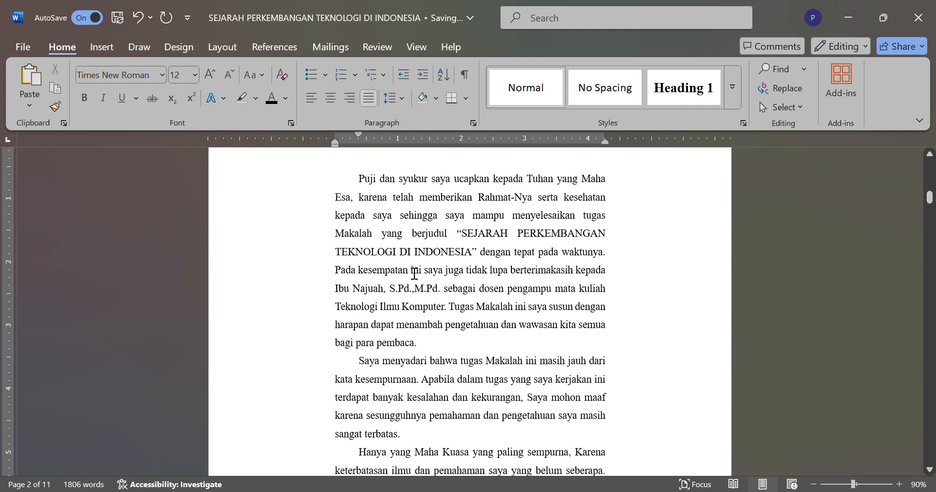
scroll(415, 274, up, 4)
scroll(415, 274, up, 1)
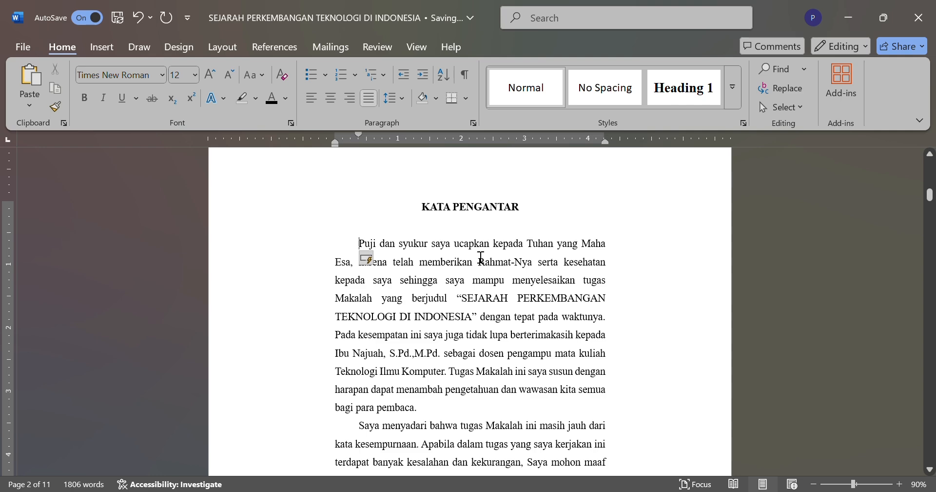
scroll(489, 421, down, 1)
scroll(489, 421, down, 2)
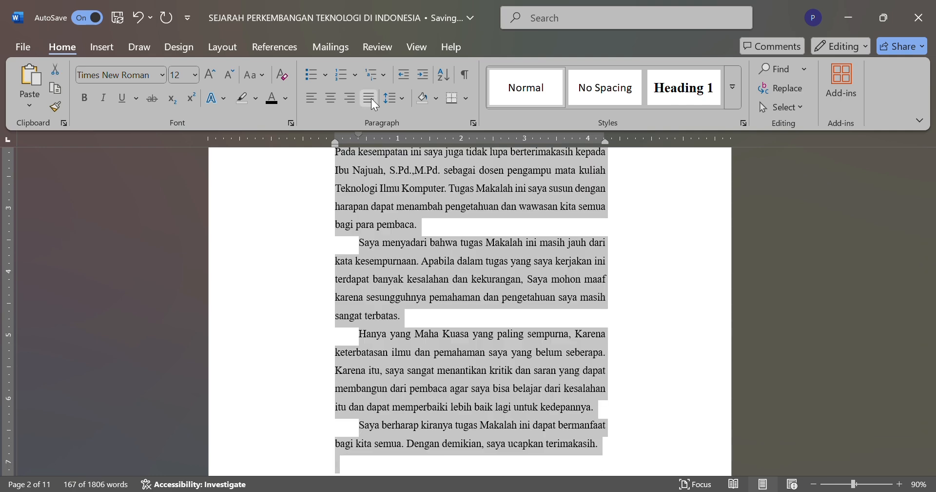
click(370, 98)
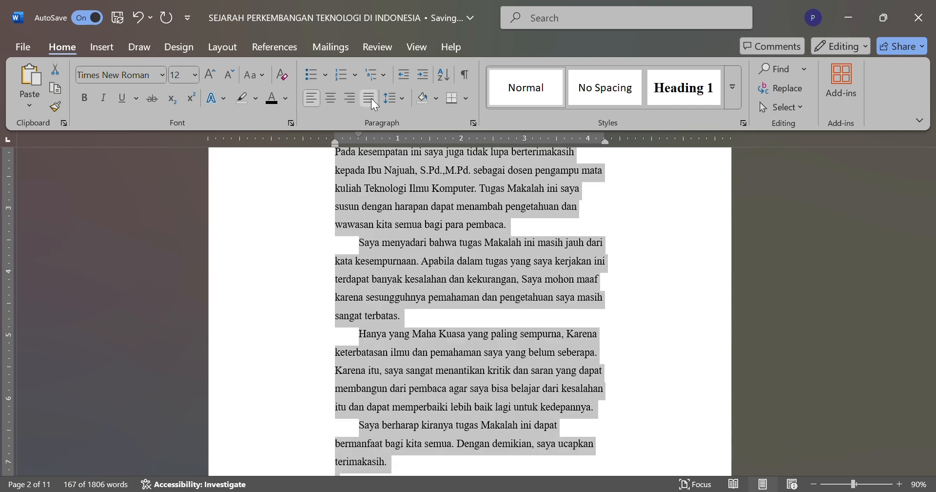
click(371, 98)
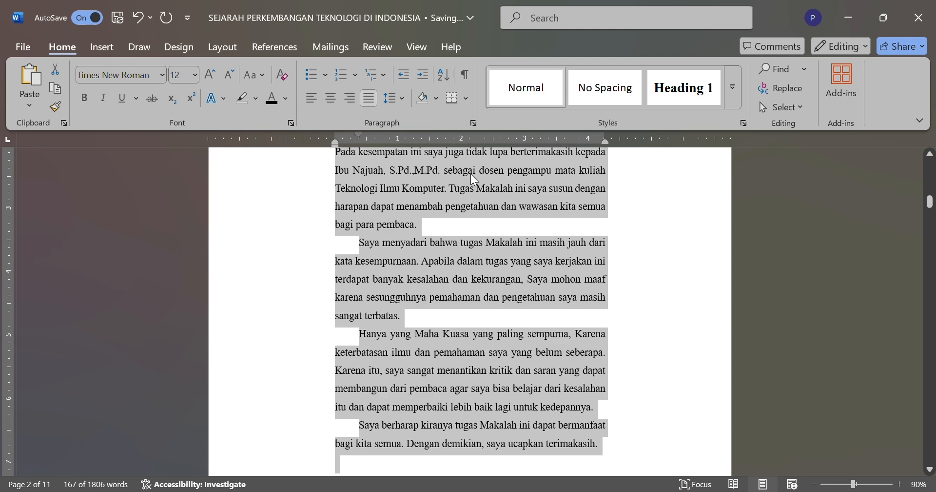
click(588, 241)
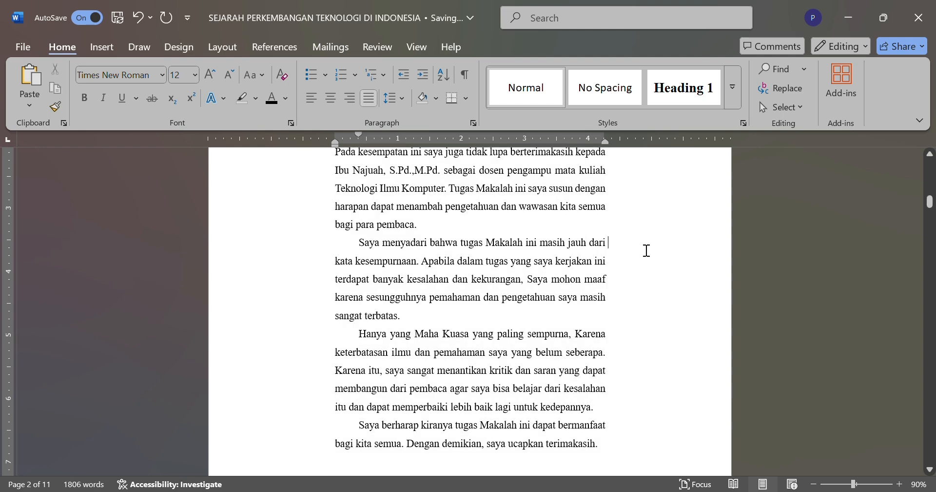
click(461, 276)
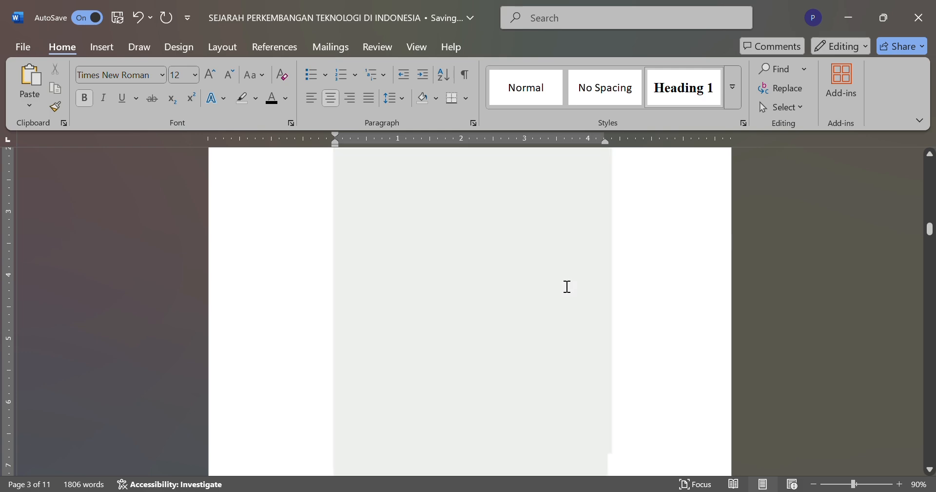
Step: Set the font color of the hidden "BAB I PENDAHULUAN" and "1.1. Latar Belakang" text to black
scroll(564, 262, down, 3)
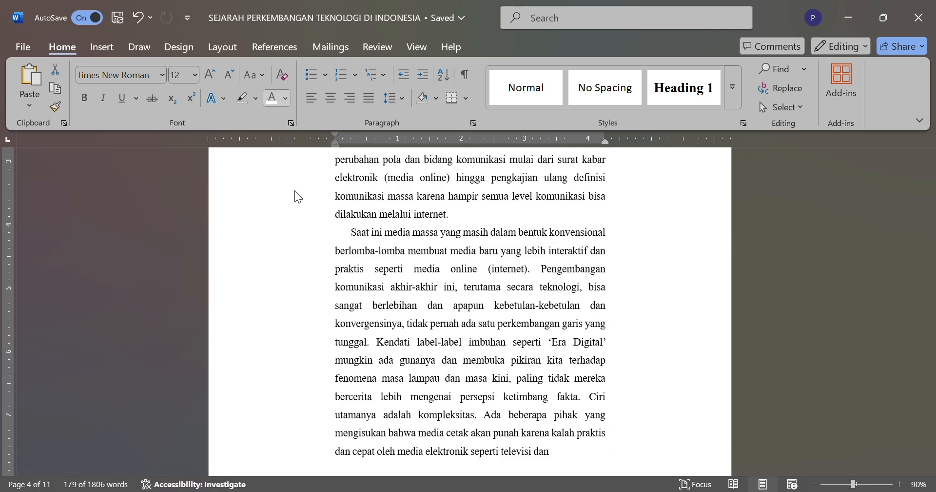
click(289, 189)
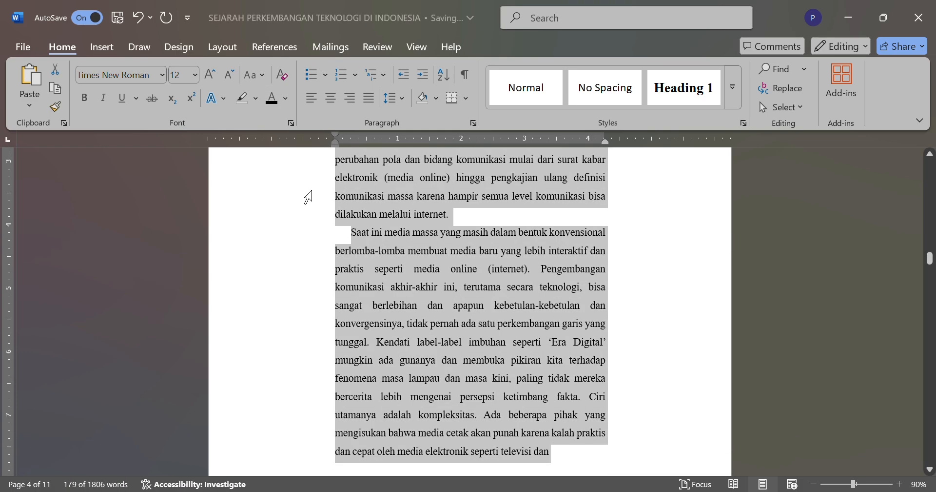
click(341, 210)
scroll(342, 212, up, 5)
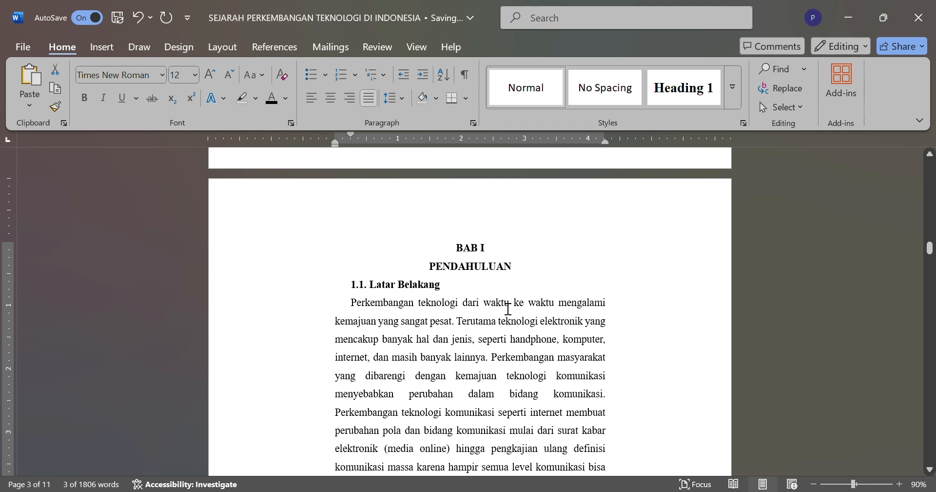
Step: Set the font color of the hidden "1.2. Rumusan Masalah" heading and its paragraph on page five to black
scroll(428, 311, down, 1)
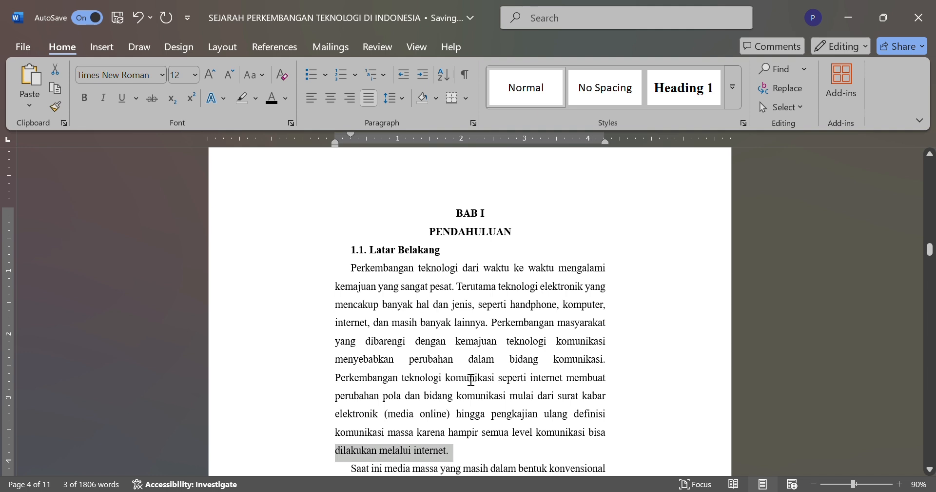
scroll(536, 360, down, 1)
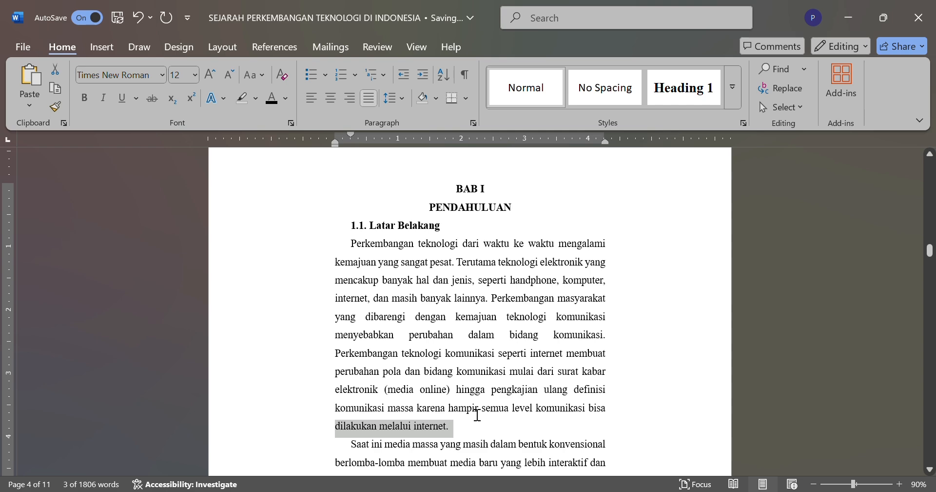
scroll(489, 372, down, 5)
click(552, 243)
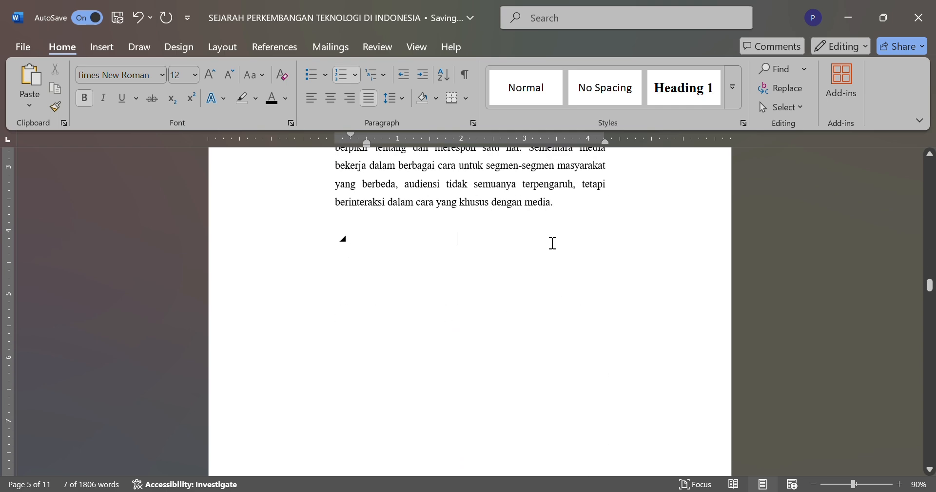
mouse_move(364, 249)
mouse_down()
mouse_move(397, 251)
mouse_move(363, 251)
mouse_up()
click(339, 241)
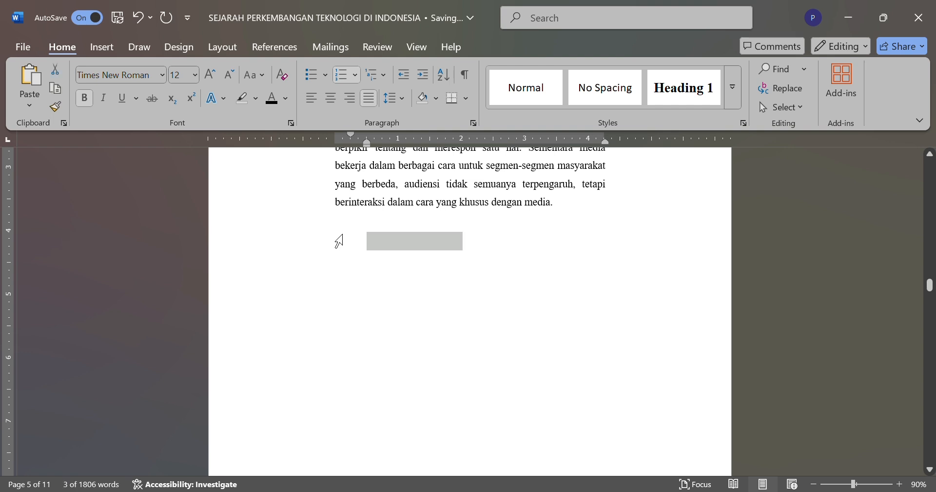
drag(337, 222, 516, 311)
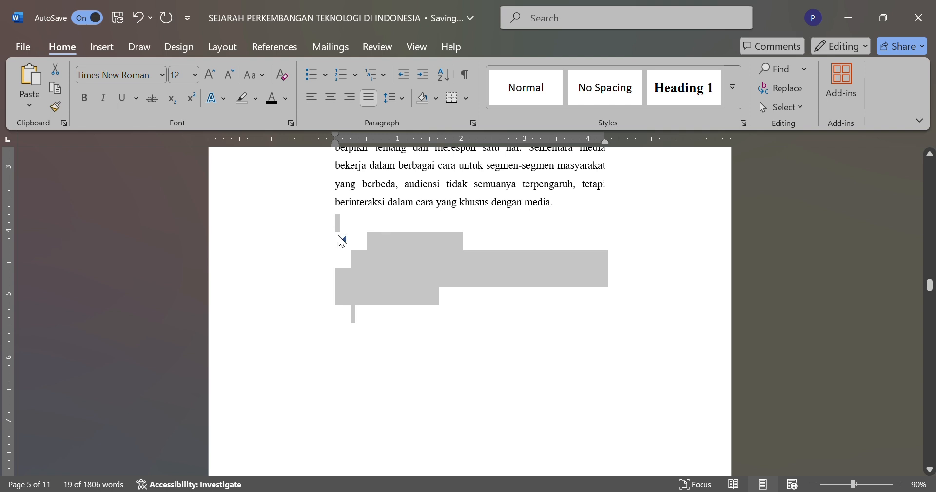
drag(342, 241, 456, 317)
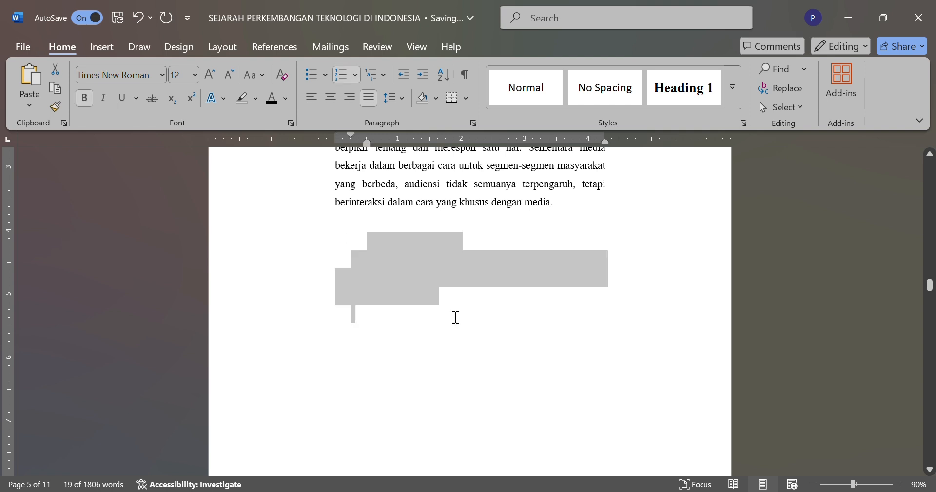
click(288, 105)
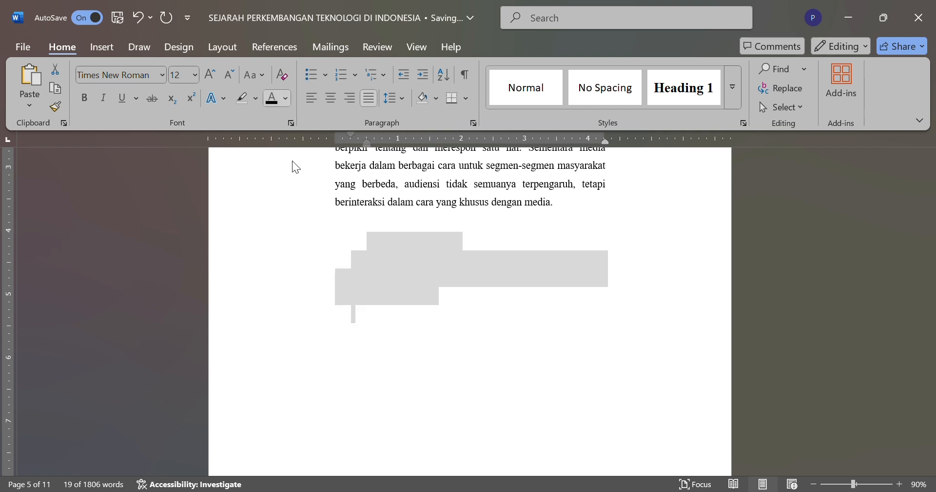
click(292, 191)
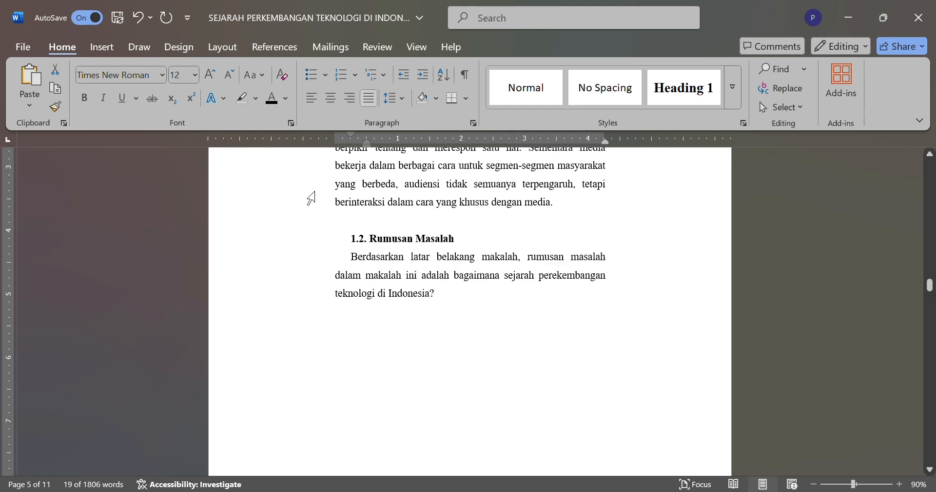
click(376, 228)
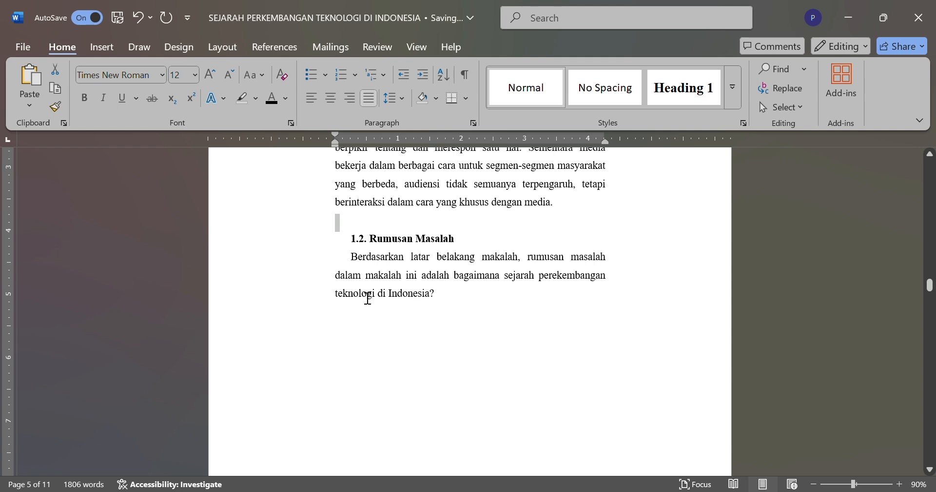
click(514, 251)
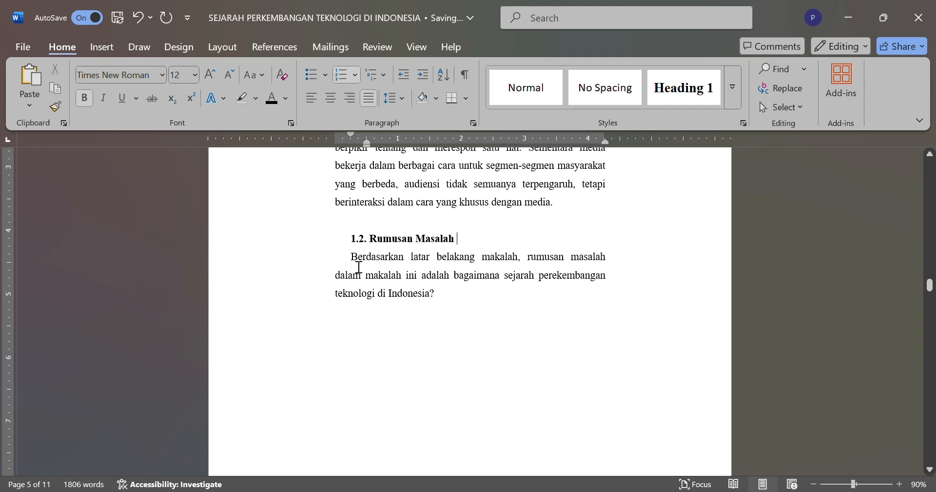
key(ctrl+Down)
drag(359, 267, 417, 309)
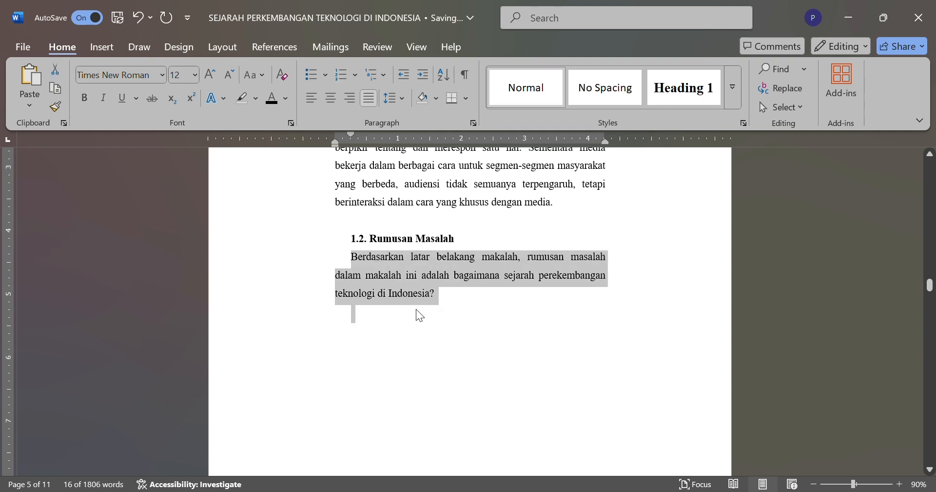
click(350, 258)
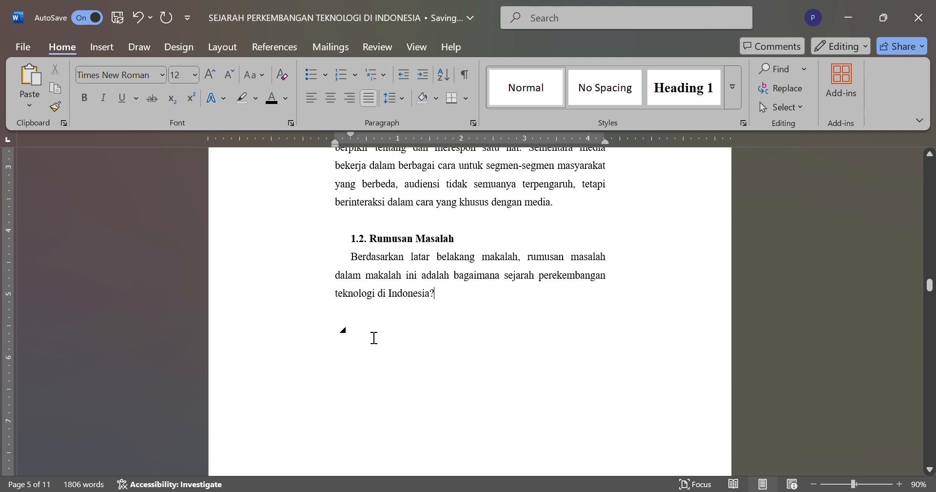
Step: Move the hidden 1.3 heading text below the paragraph that follows it
scroll(343, 332, down, 2)
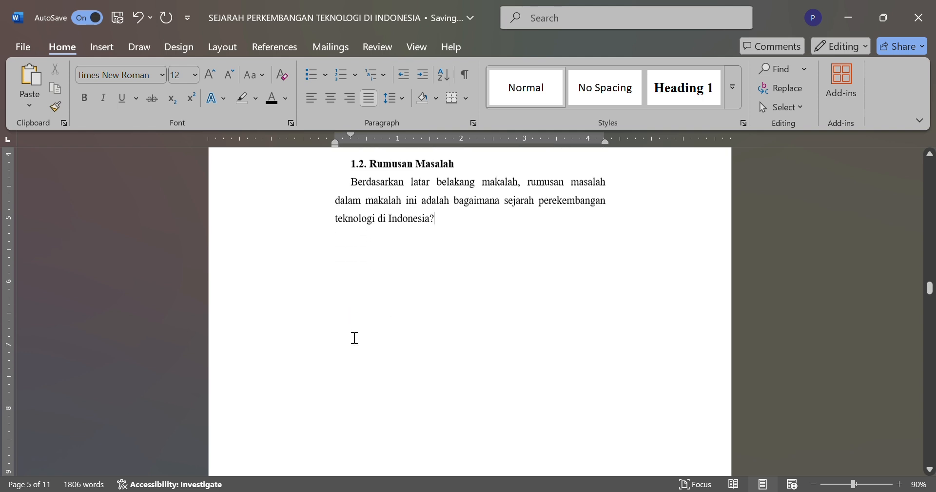
click(361, 254)
drag(426, 333, 337, 320)
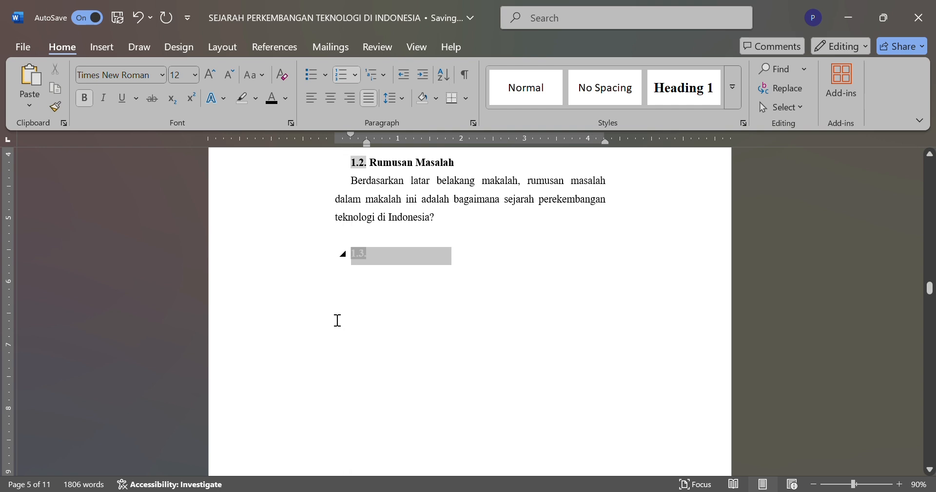
click(363, 238)
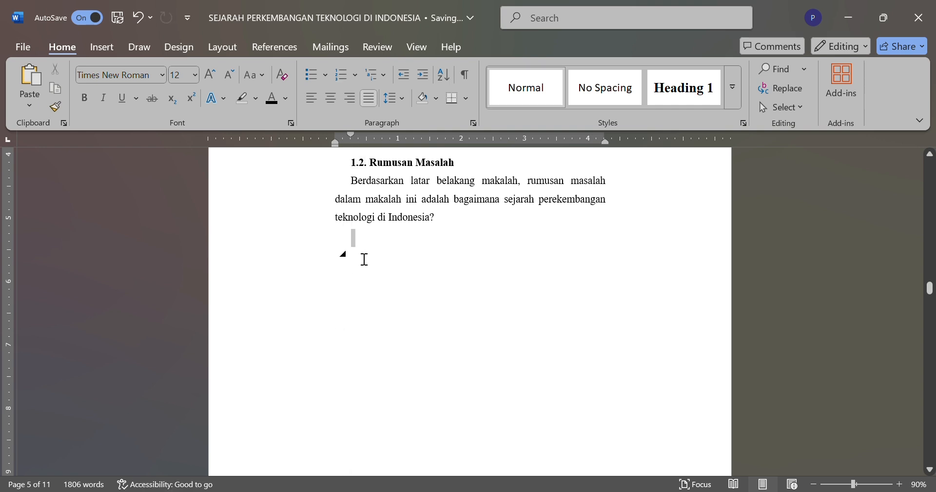
drag(364, 259, 331, 265)
click(330, 266)
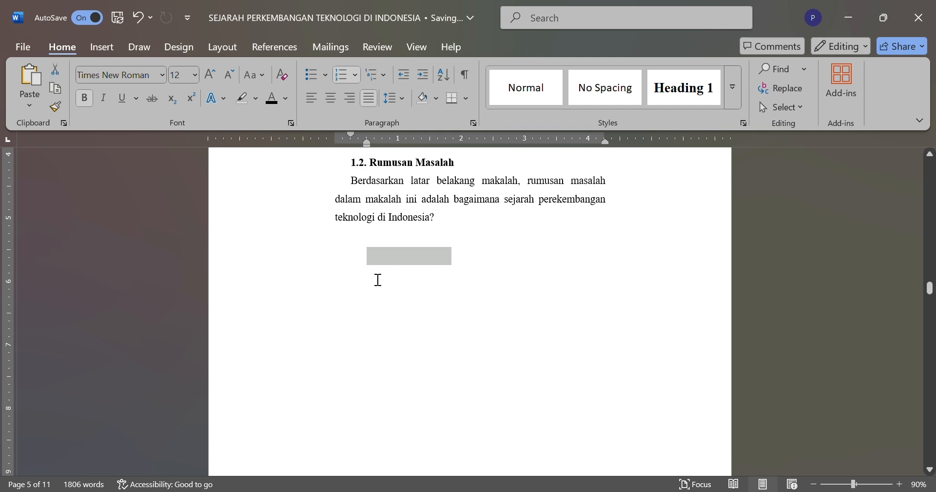
drag(385, 258, 428, 296)
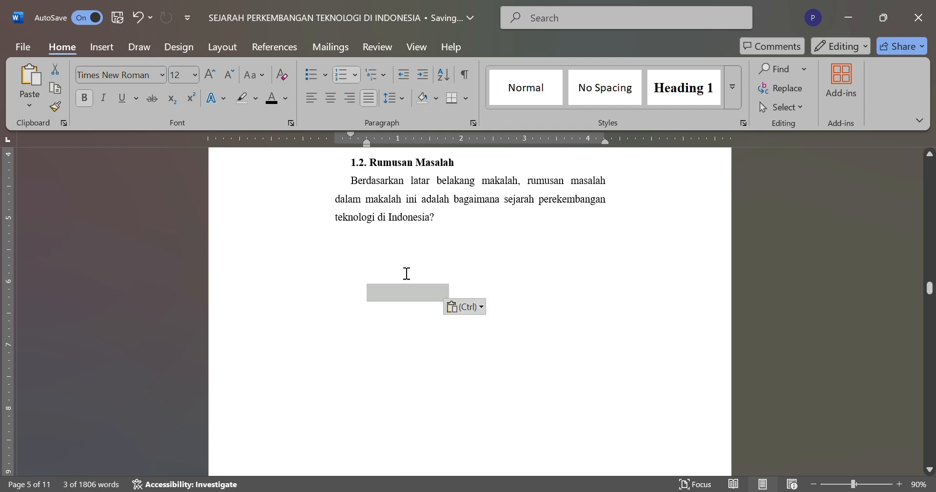
Step: Set the font color of the hidden text below section 1.2, including the "Adapun tujuan penulisan" paragraph, to black
click(374, 259)
double_click(374, 258)
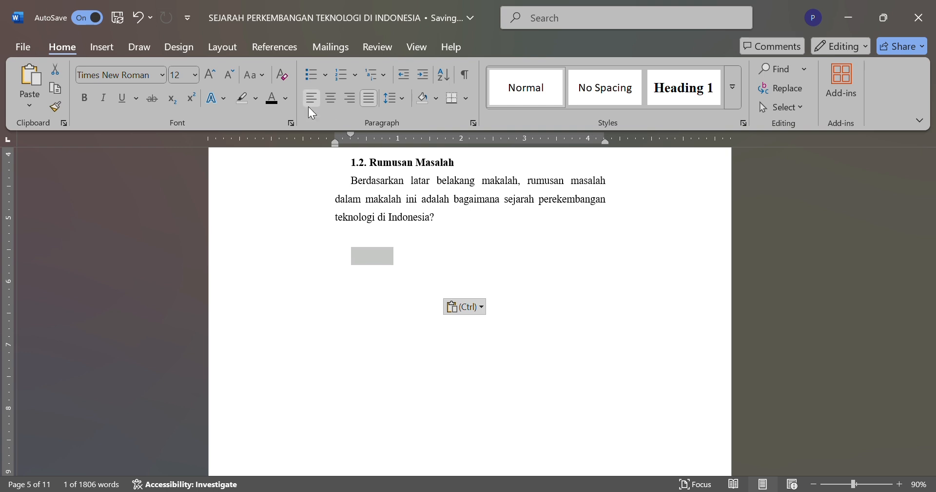
drag(336, 299, 346, 240)
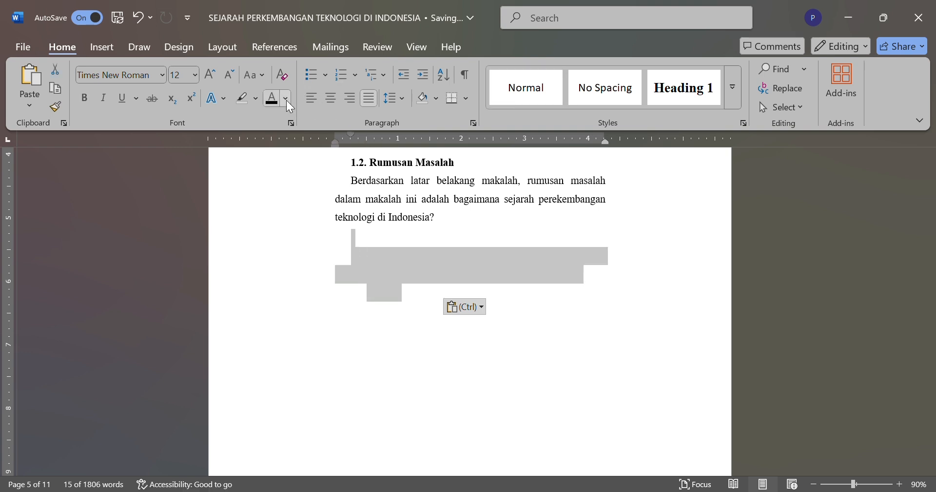
click(275, 100)
click(295, 189)
Step: Delete the misplaced "Tujuan" heading text below the "Adapun tujuan penulisan" paragraph
double_click(358, 258)
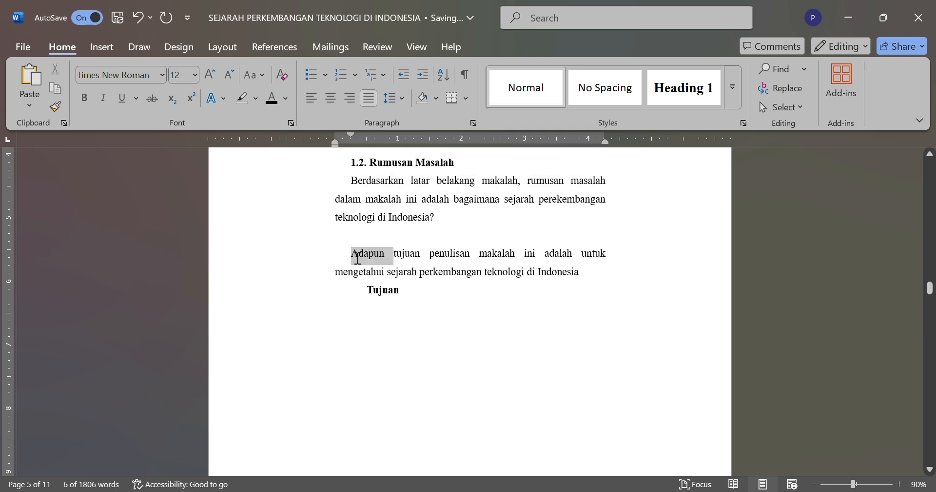
click(359, 240)
drag(292, 182, 452, 301)
click(452, 302)
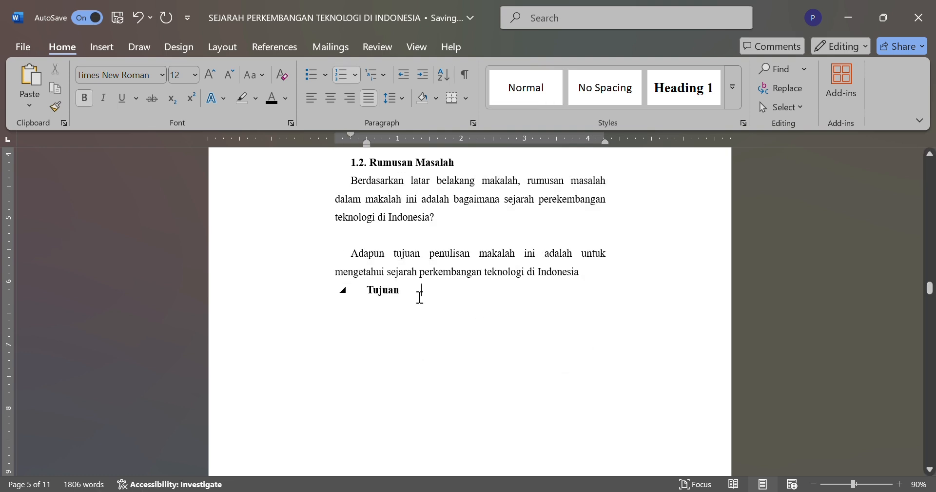
key(BackSpace)
key(BackSpace)
key(BackSpace)
key(BackSpace)
key(BackSpace)
key(BackSpace)
key(BackSpace)
key(BackSpace)
key(BackSpace)
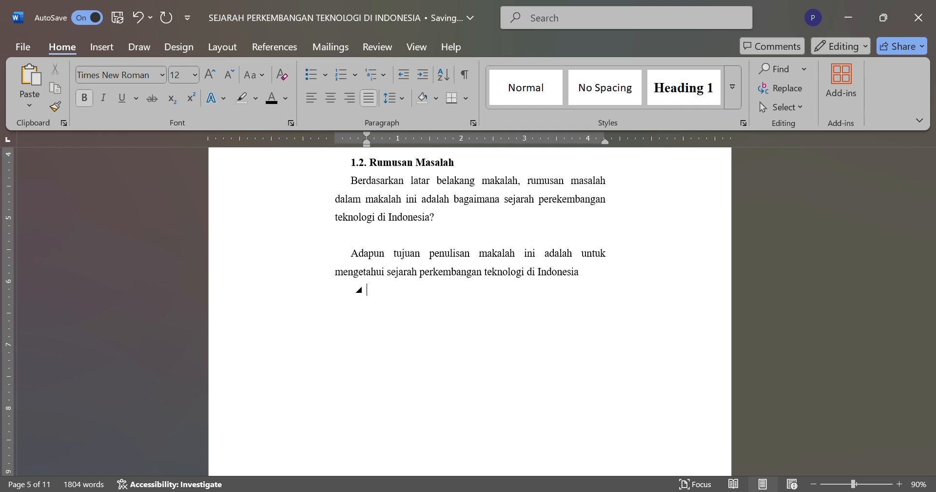
Step: Enter the numbered heading "1.3. TUJUAN MASALAH" on the empty line above the "Adapun tujuan penulisan" paragraph
click(385, 235)
text(1)
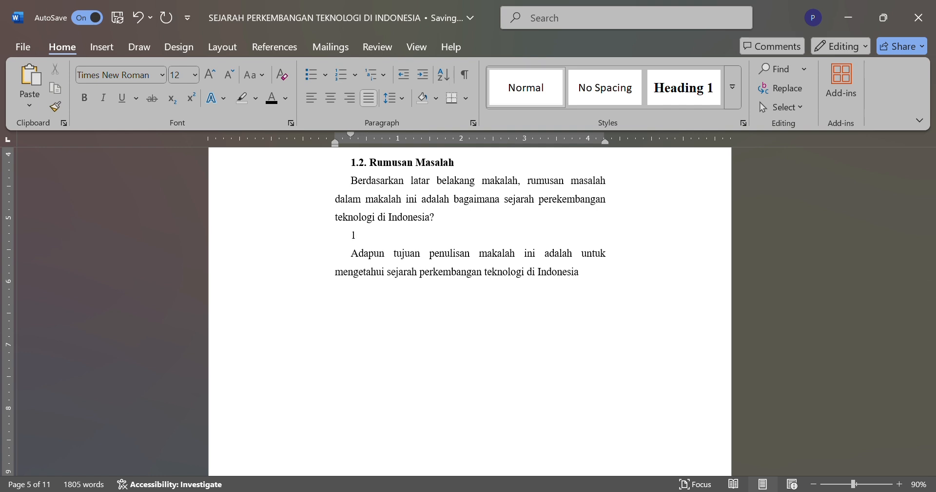
text(.3. )
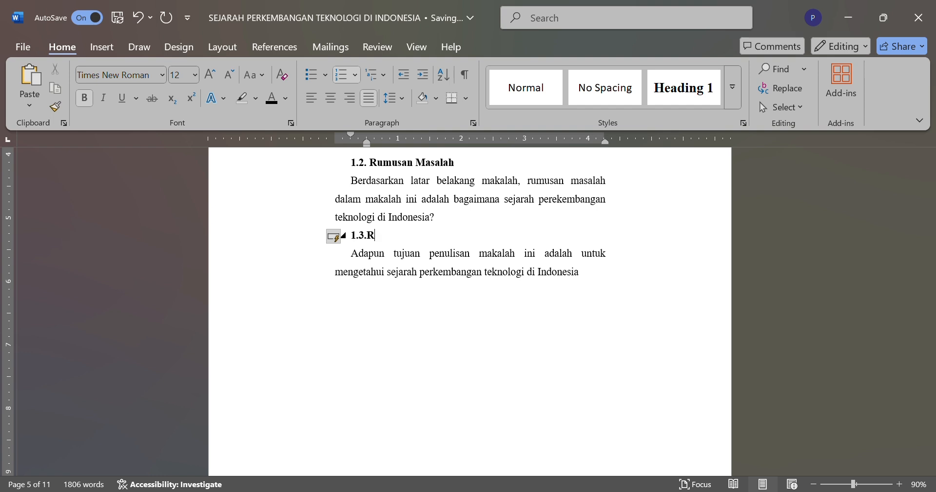
text(TUJUAN MASALAH)
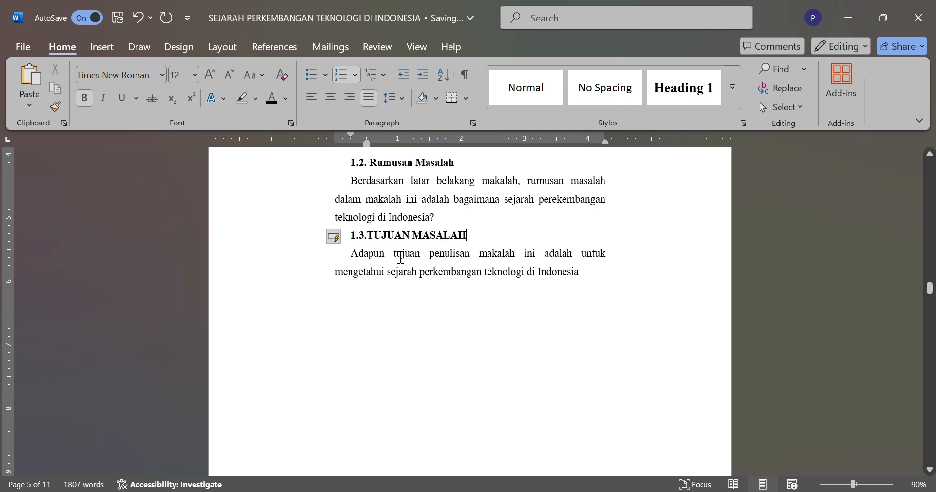
Step: Add an empty line above the "1.3. TUJUAN MASALAH" heading and a page break below that section's paragraph
click(445, 227)
key(Return)
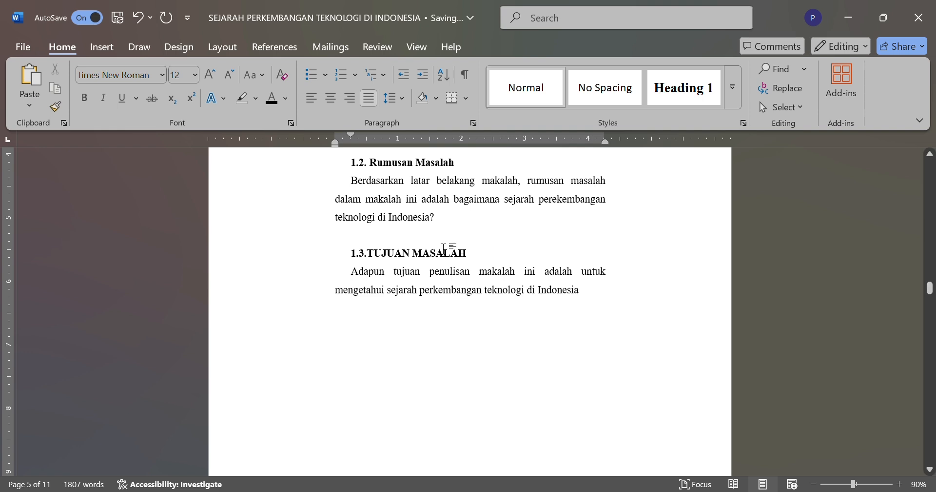
scroll(449, 252, down, 1)
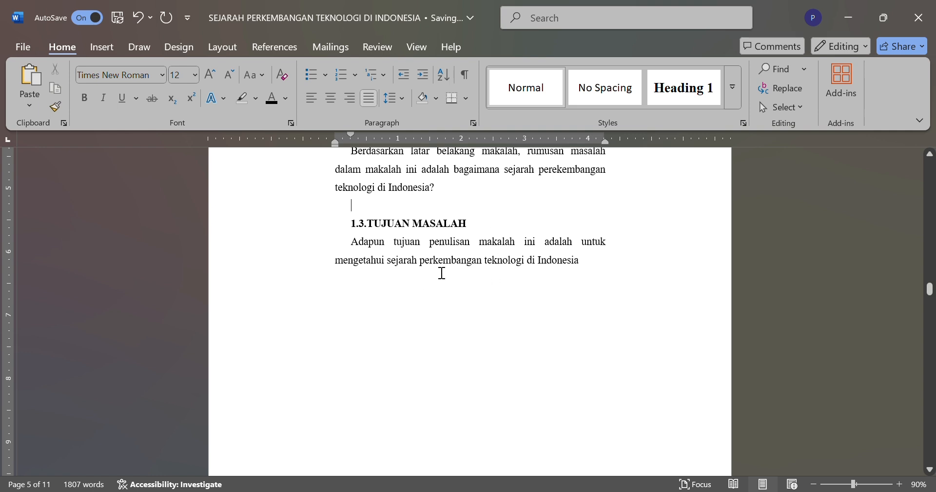
key(ctrl+Return)
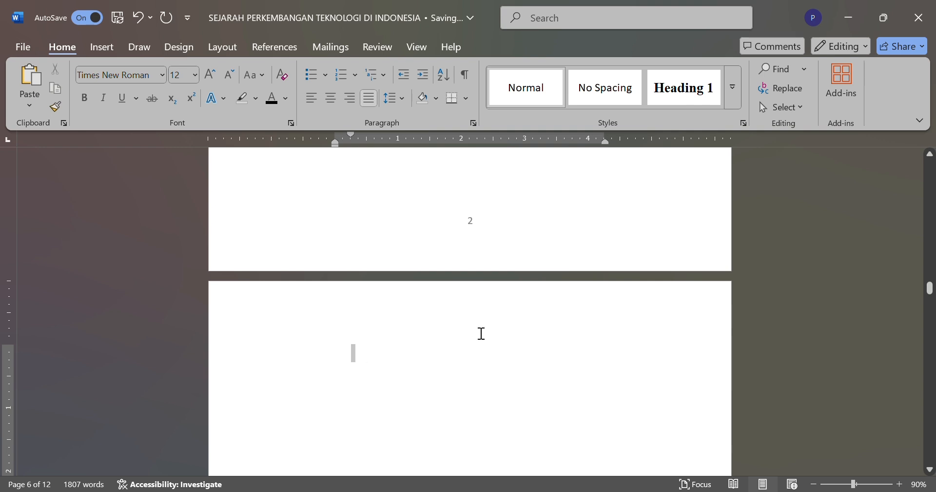
Step: Set the font color of the hidden "BAB II PEMBAHASAN" and "2.1 Pengertian Teknologi" text on page six to black
drag(496, 376, 479, 414)
scroll(485, 419, down, 2)
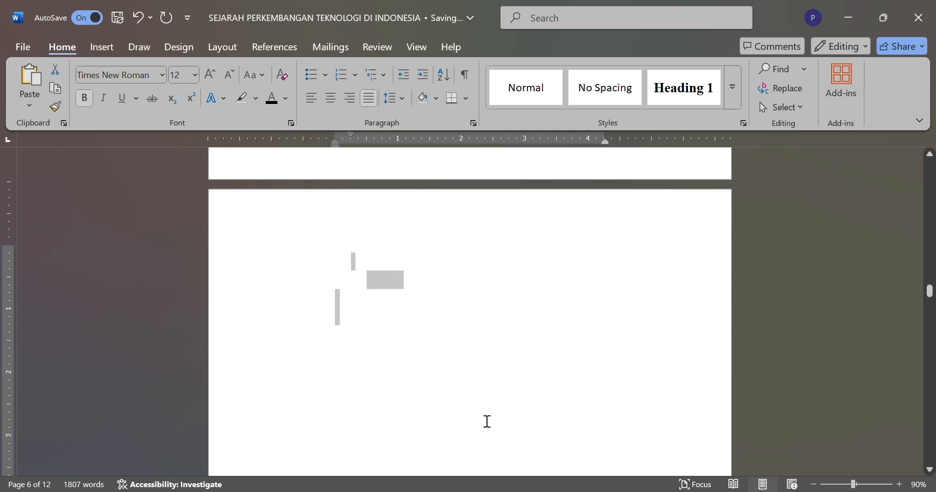
click(490, 288)
key(ctrl+e)
key(ctrl+j)
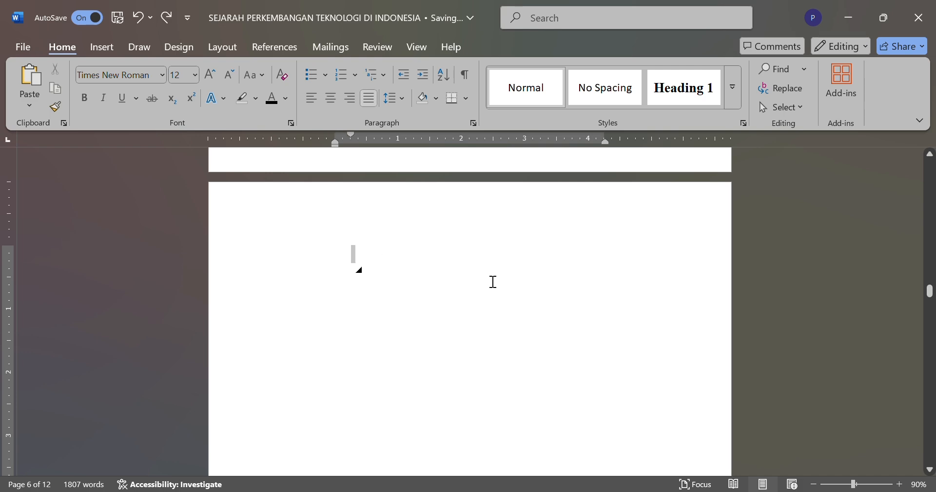
drag(491, 280, 546, 405)
click(288, 103)
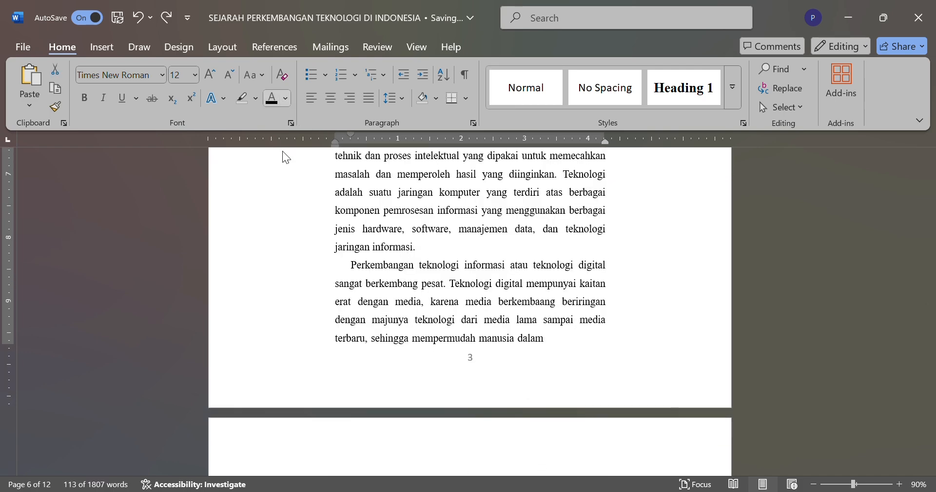
click(283, 151)
click(289, 198)
scroll(338, 331, up, 10)
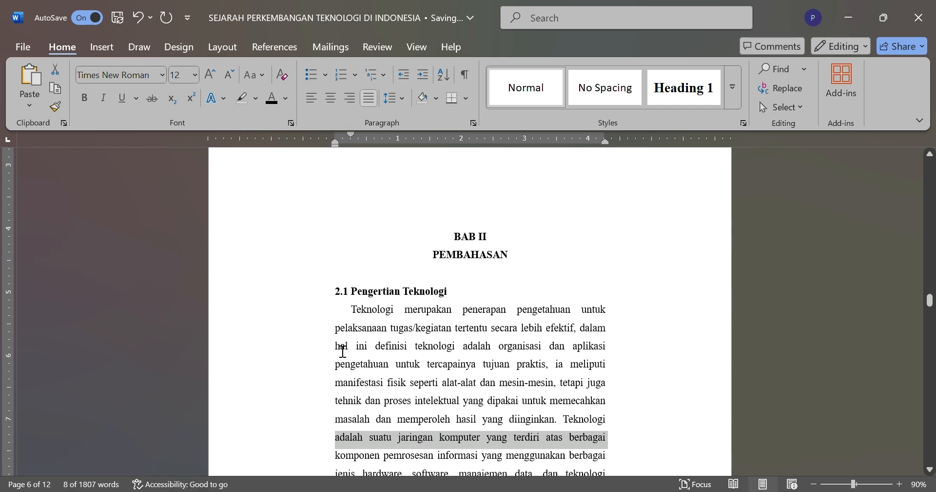
Step: Delete the stray "asalah" heading text on the otherwise empty page above "BAB II PEMBAHASAN"
scroll(429, 427, up, 3)
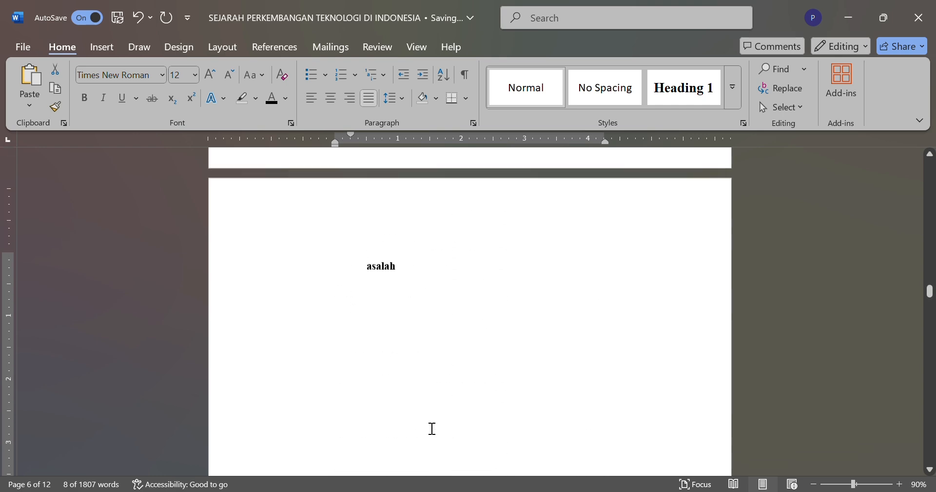
double_click(390, 320)
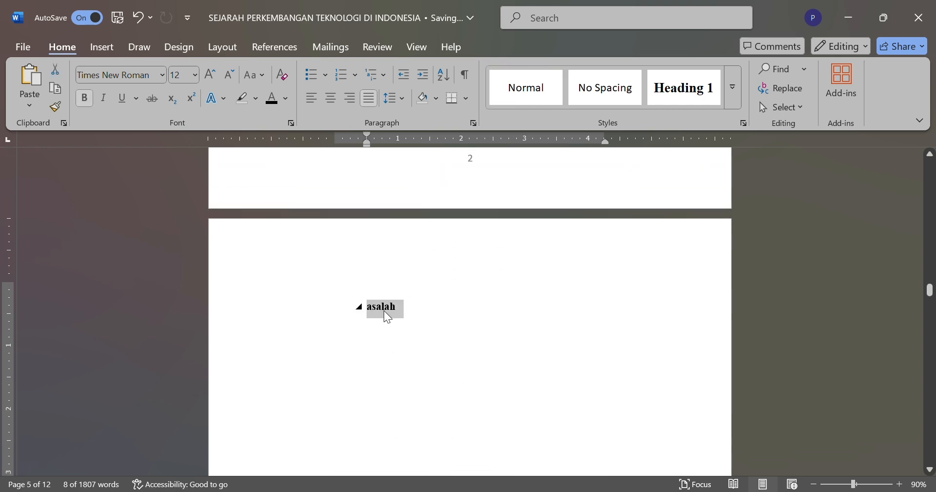
key(BackSpace)
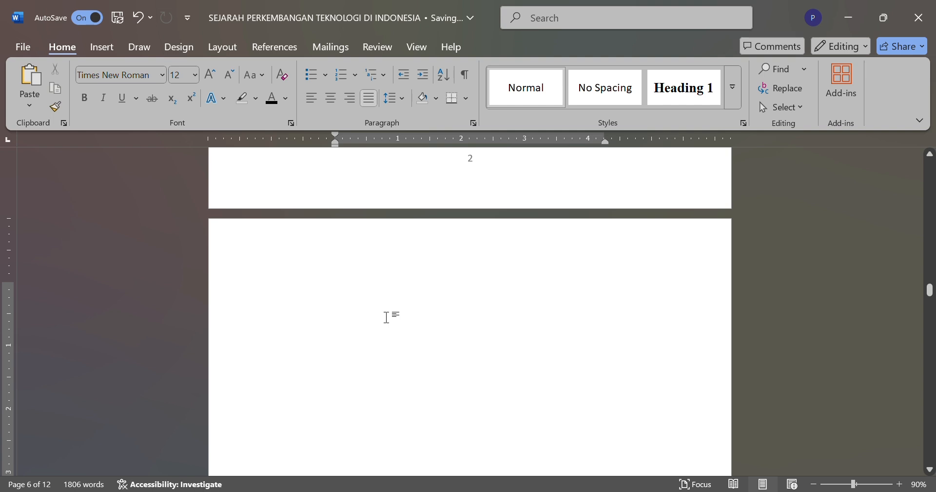
Step: Remove the surplus empty lines above the "BAB II PEMBAHASAN" heading so it starts at the top of its page
scroll(386, 317, up, 2)
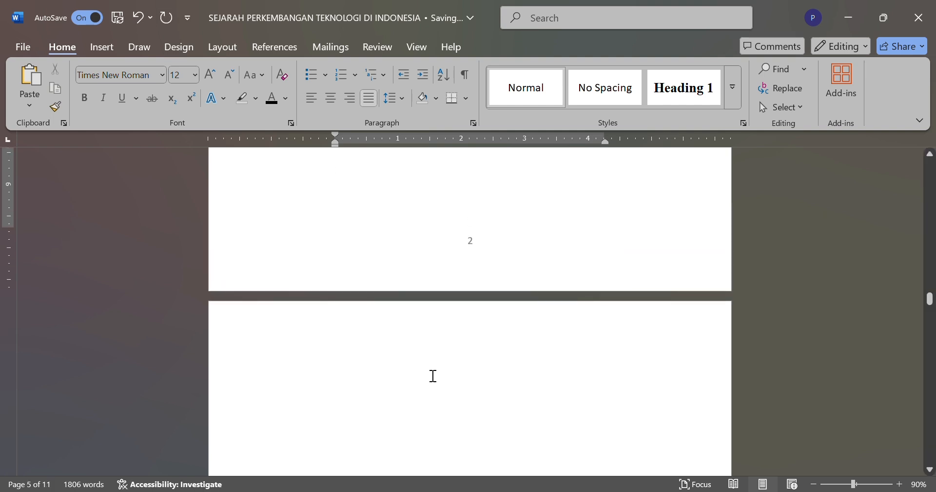
key(BackSpace)
key(BackSpace)
key(BackSpace)
key(BackSpace)
key(BackSpace)
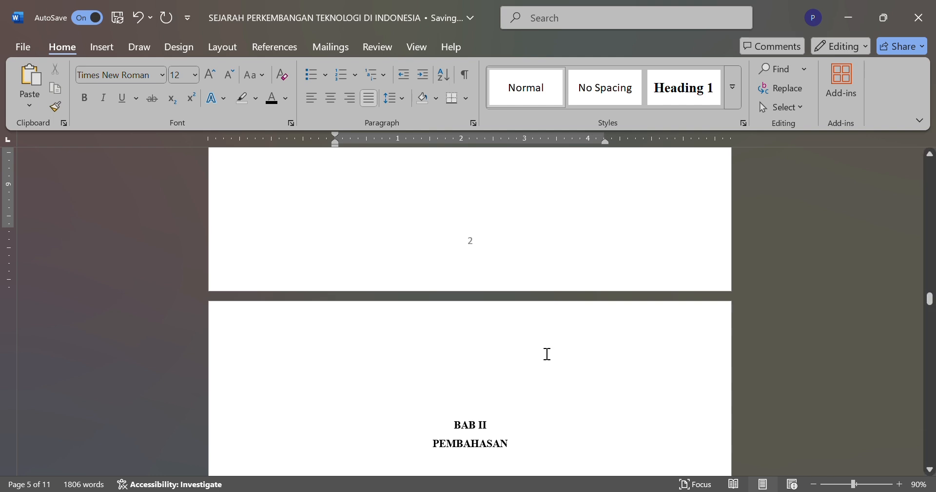
click(500, 366)
key(BackSpace)
key(BackSpace)
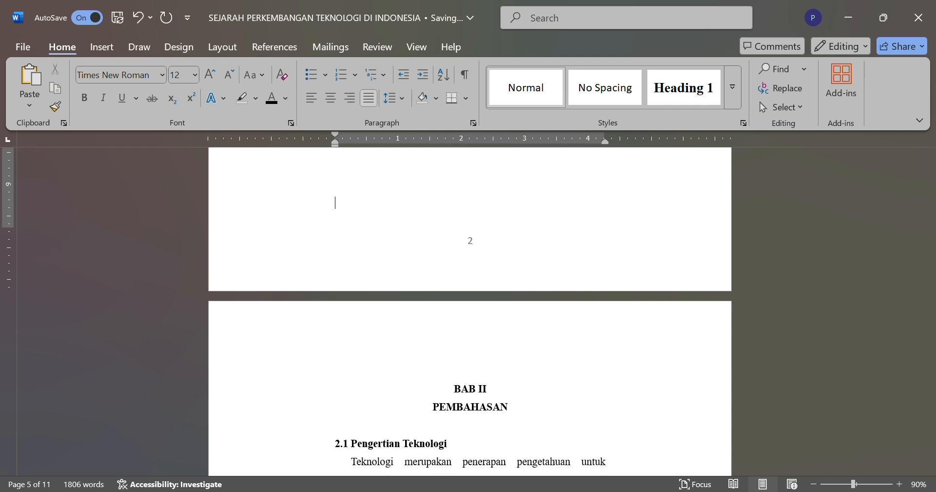
key(BackSpace)
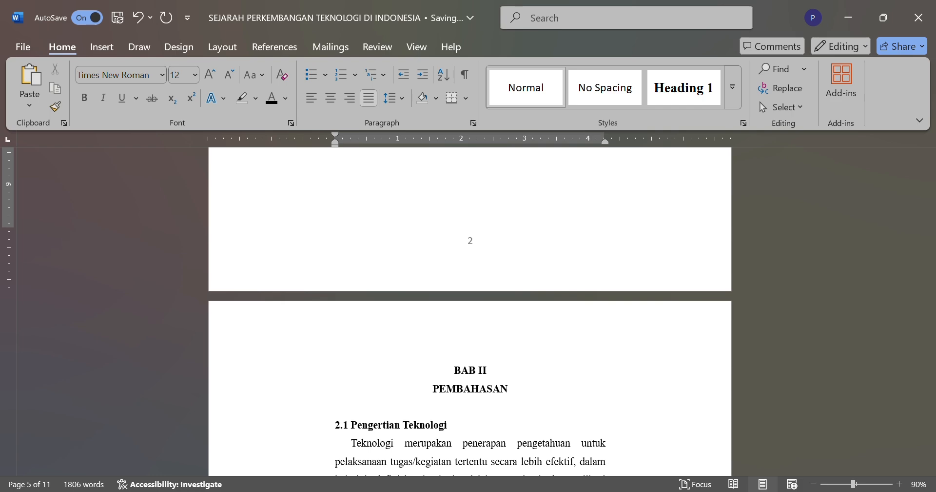
Step: Try to indent the "2.1 Pengertian Teknologi" heading further, then undo the change
scroll(591, 401, down, 3)
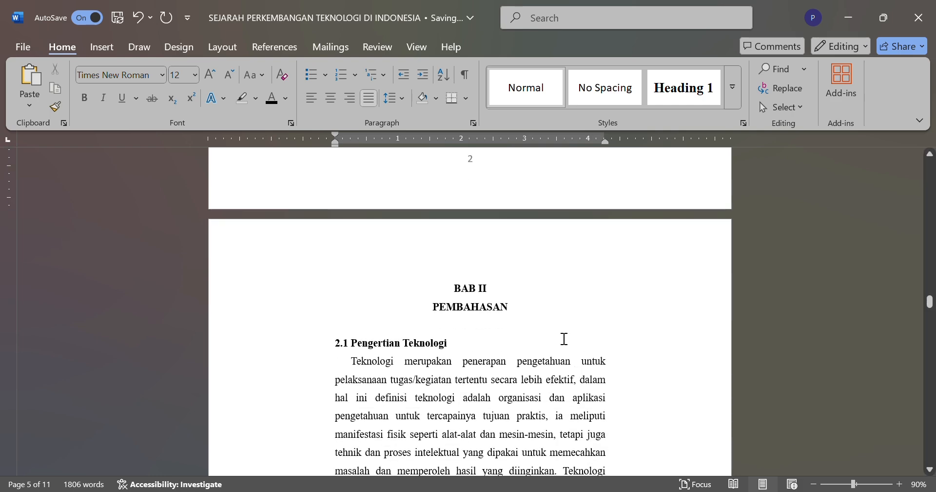
scroll(564, 341, down, 1)
scroll(561, 340, down, 2)
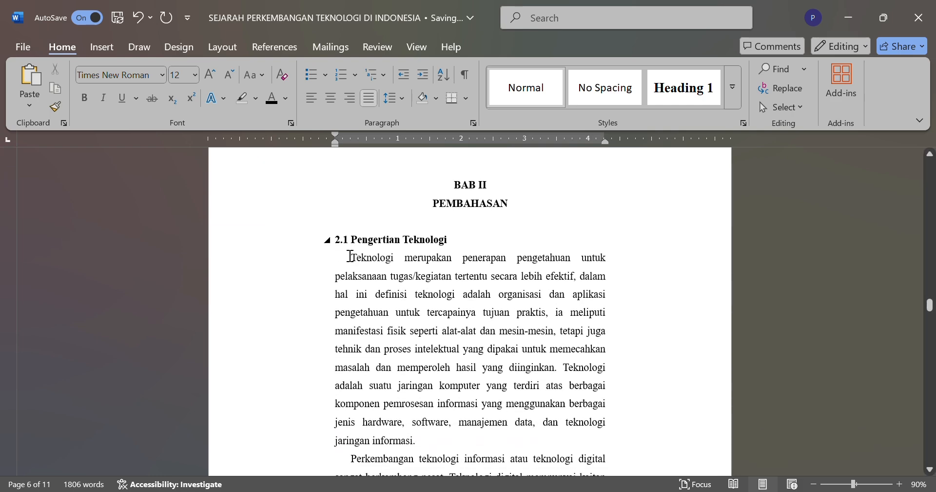
drag(343, 247, 362, 248)
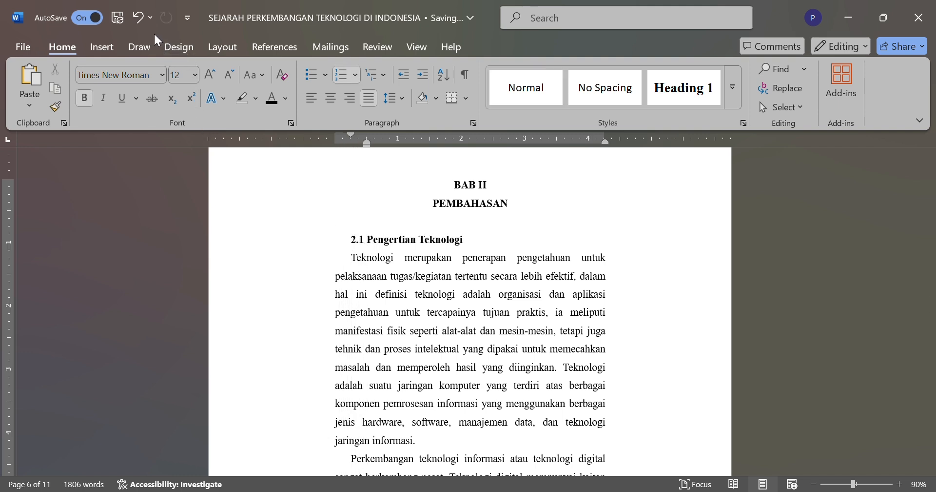
click(139, 19)
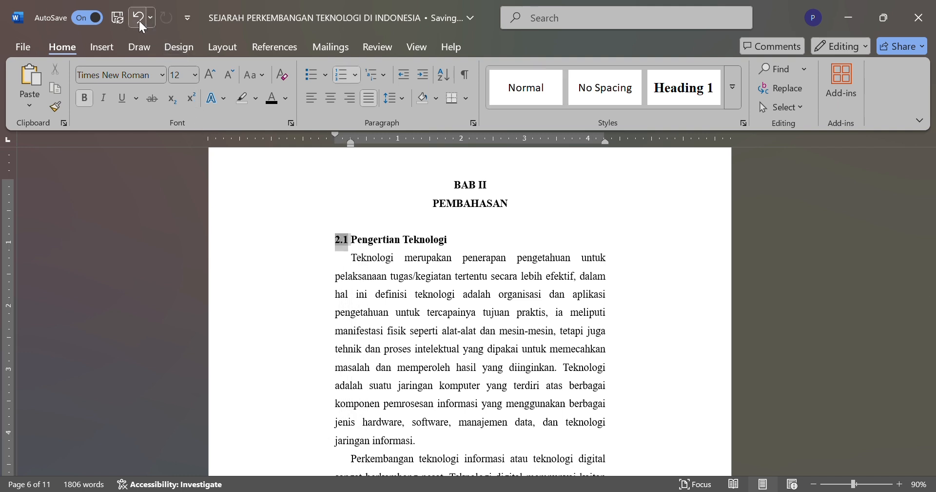
click(330, 296)
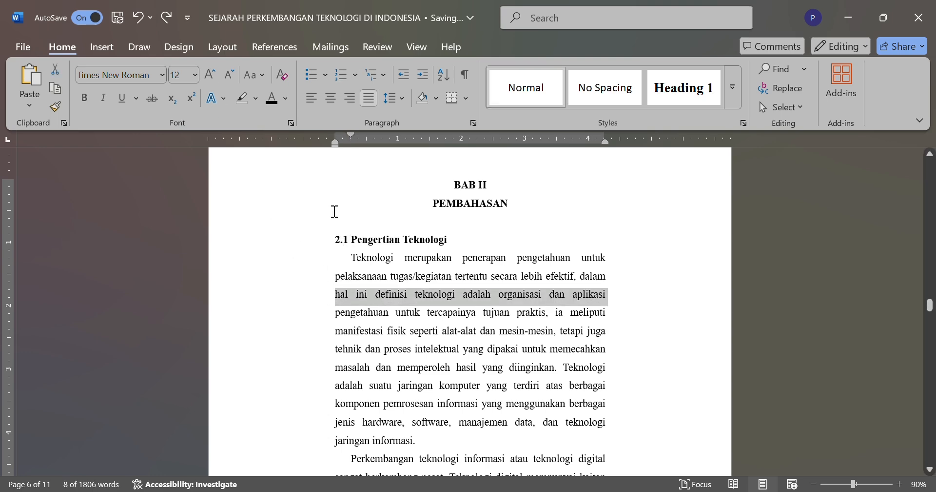
Step: Examine the heading alignment, paragraph layout and blank area of section "2.1 Pengertian Teknologi" on page six
scroll(335, 211, down, 1)
scroll(335, 211, down, 1)
scroll(335, 211, up, 2)
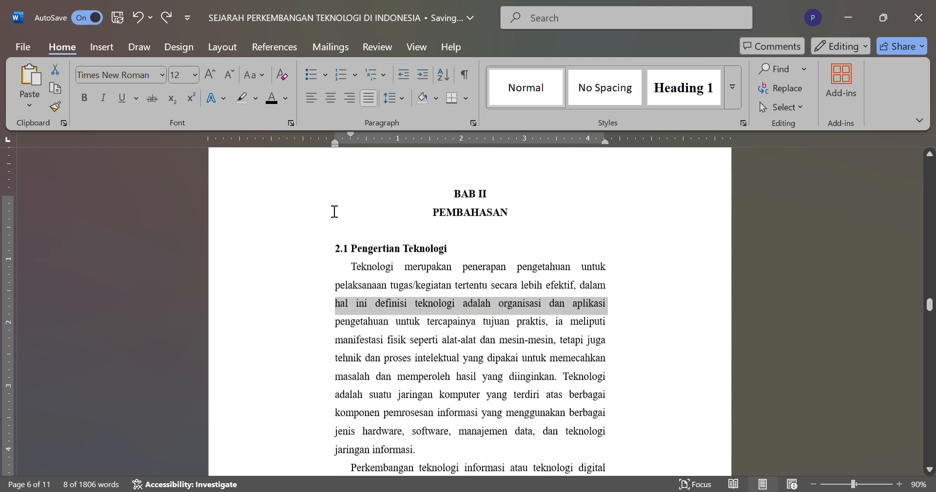
scroll(334, 212, down, 1)
click(355, 246)
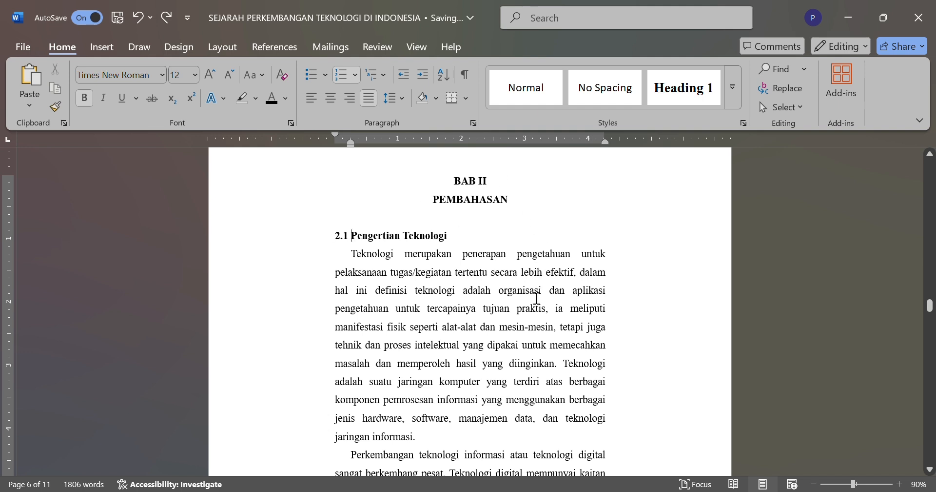
scroll(560, 361, down, 10)
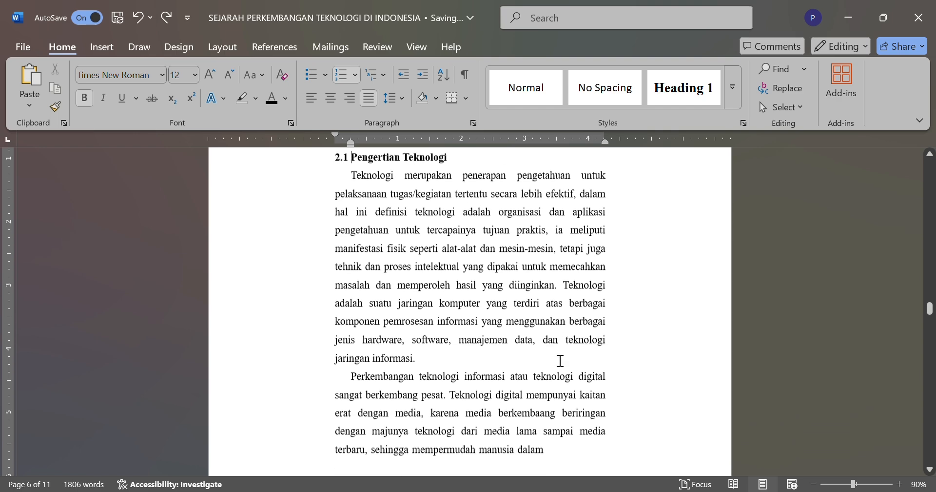
scroll(556, 359, up, 6)
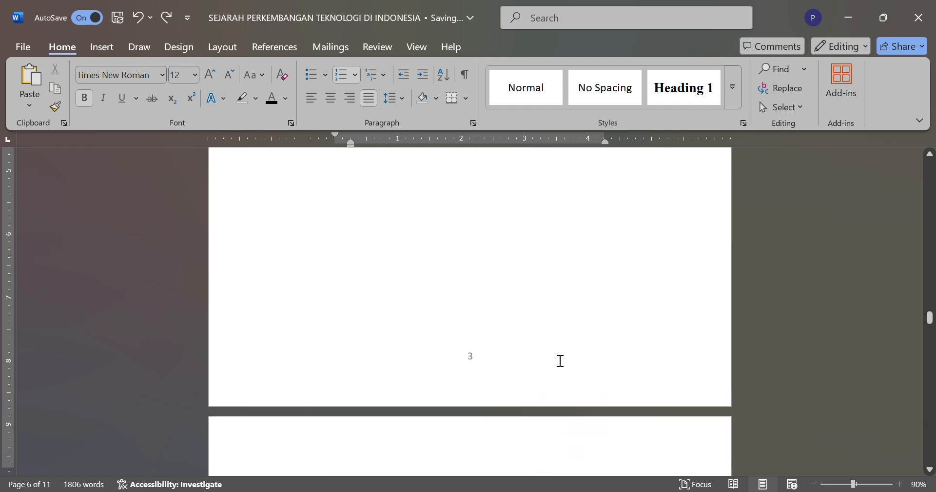
scroll(561, 361, down, 3)
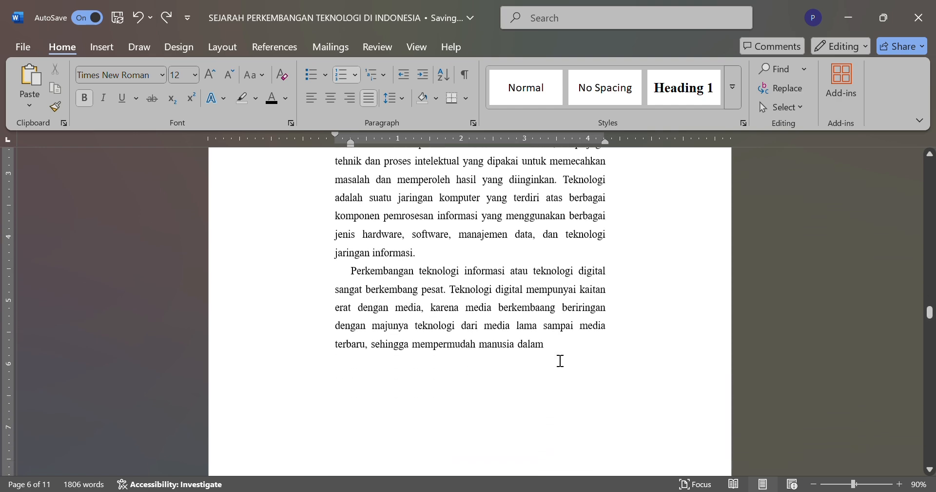
scroll(561, 361, up, 4)
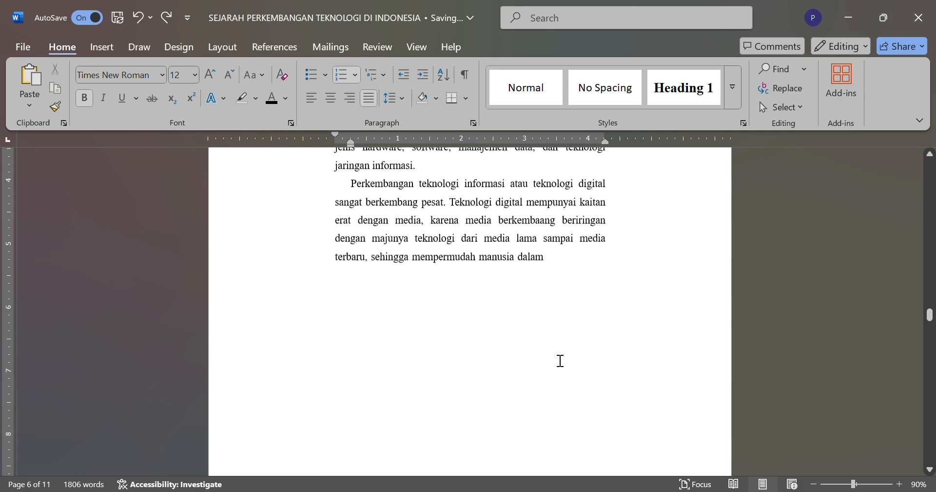
scroll(560, 361, down, 2)
scroll(560, 360, up, 5)
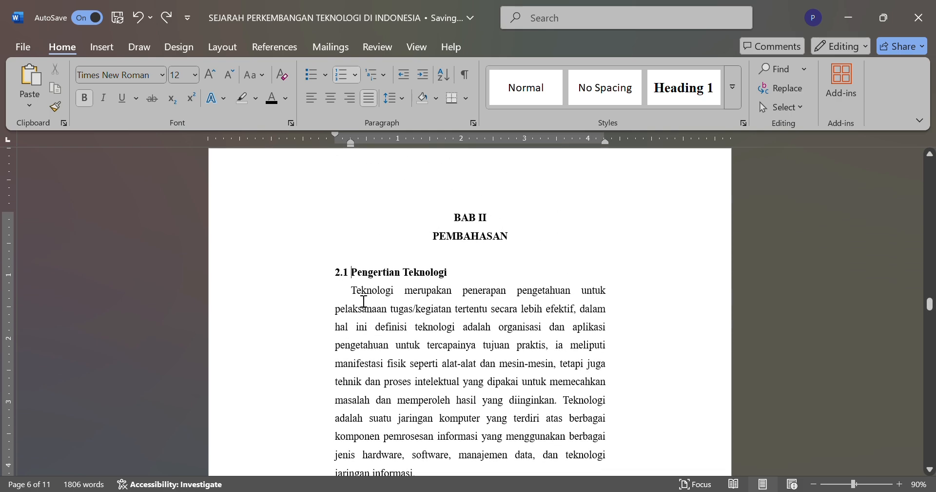
scroll(363, 301, down, 1)
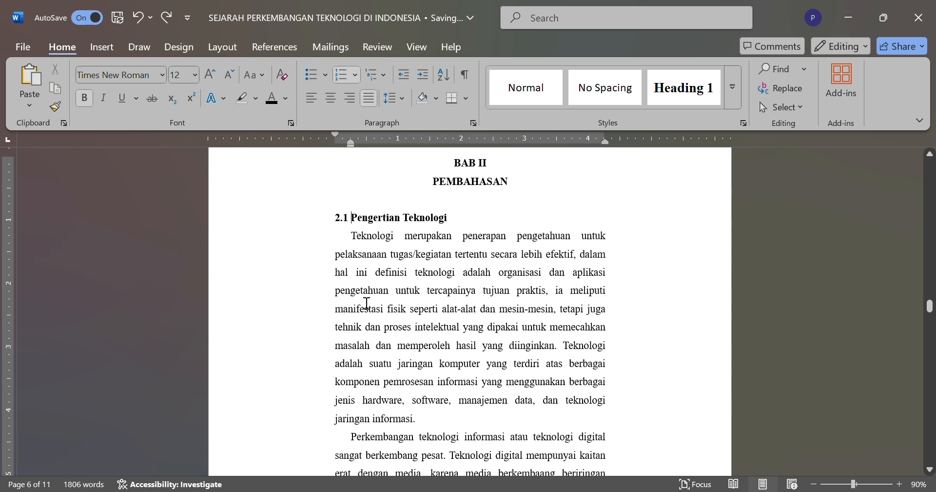
scroll(360, 244, down, 1)
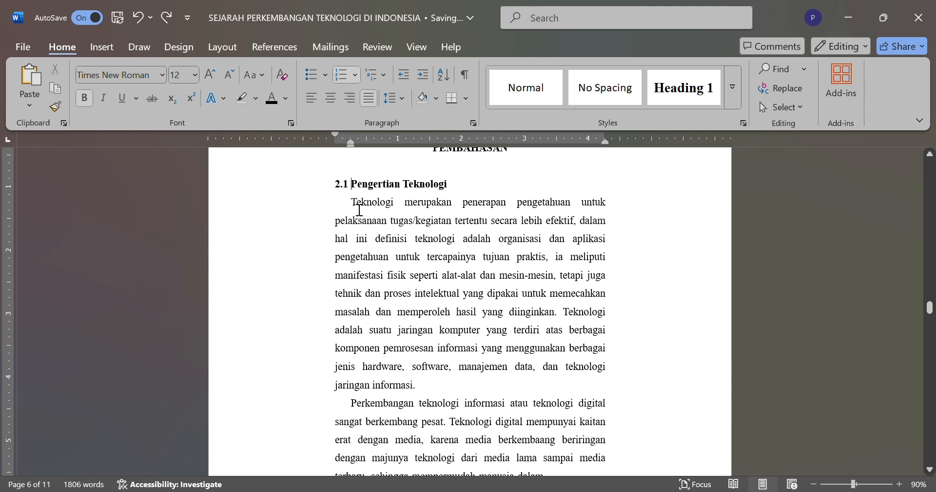
Step: Remove and reapply the first-line indents of the "Teknologi merupakan" and "Perkembangan teknologi informasi" paragraphs in section 2.1
key(Down)
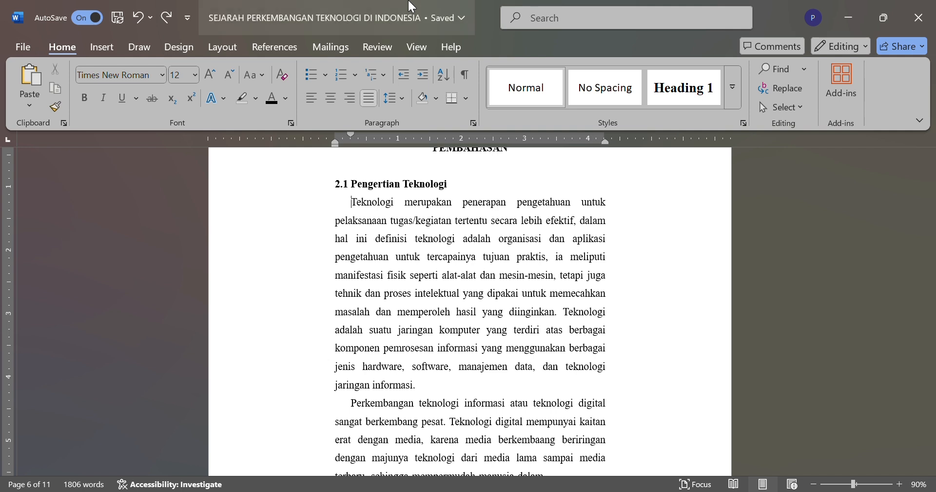
key(BackSpace)
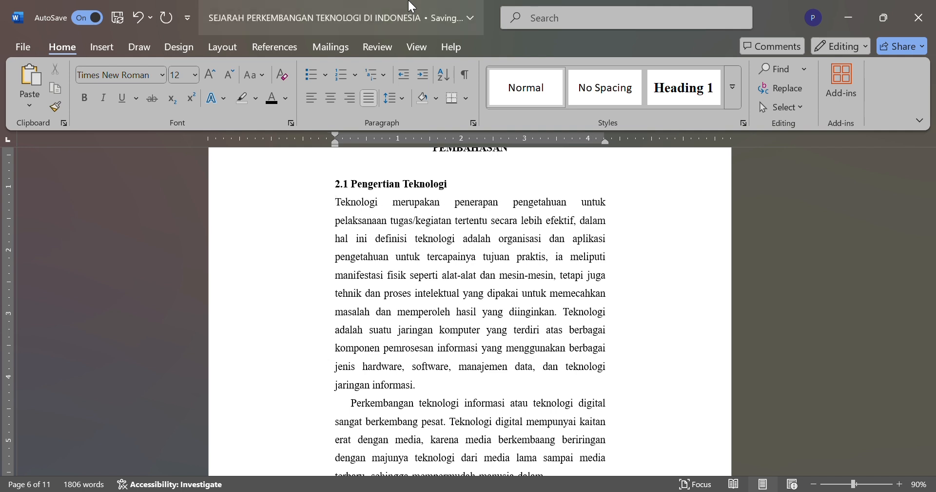
key(BackSpace)
key(Tab)
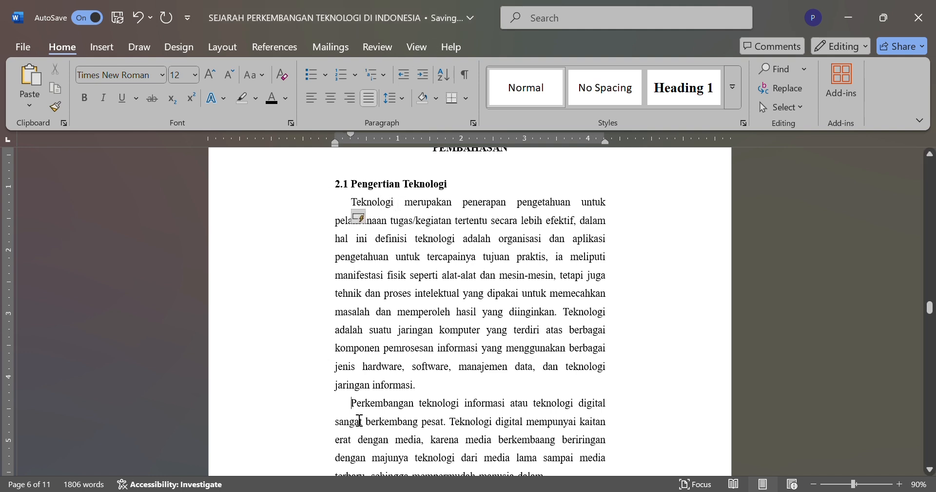
key(BackSpace)
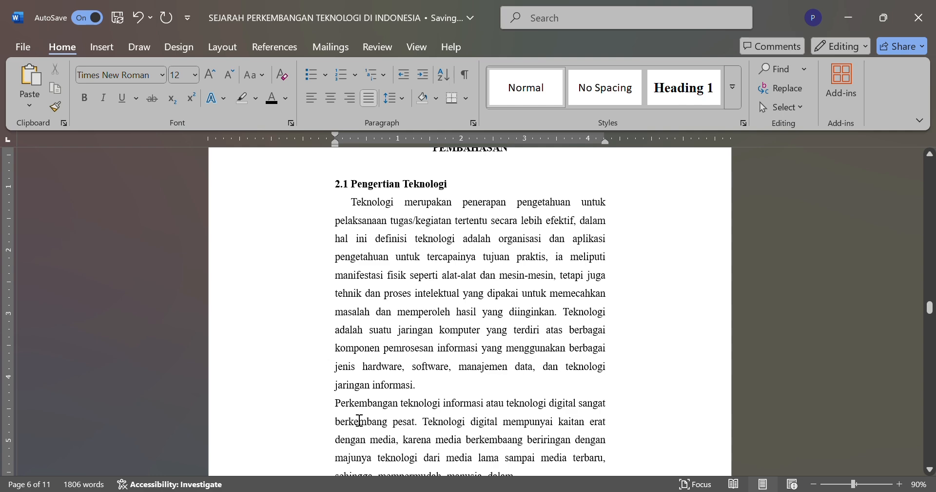
key(Tab)
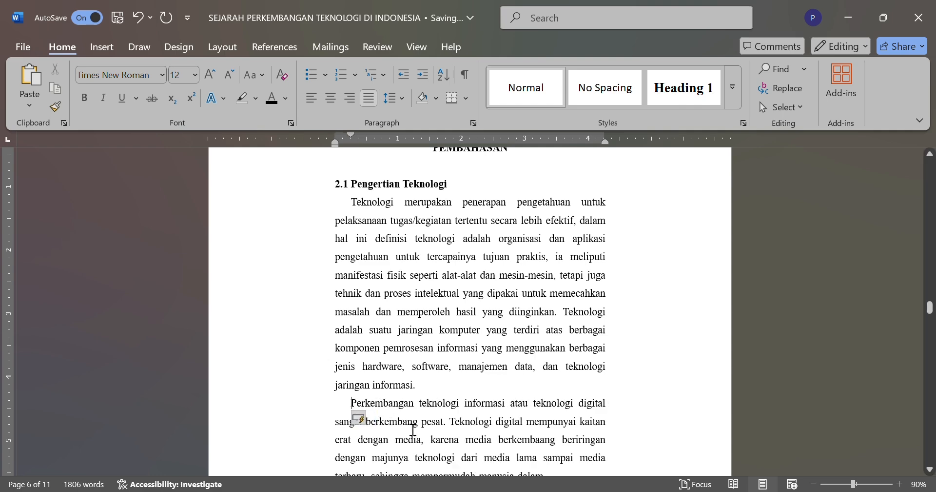
Step: Set the font color of the hidden text below "sehingga mempermudah manusia dalam" on page six to black
scroll(413, 429, down, 1)
scroll(413, 393, down, 3)
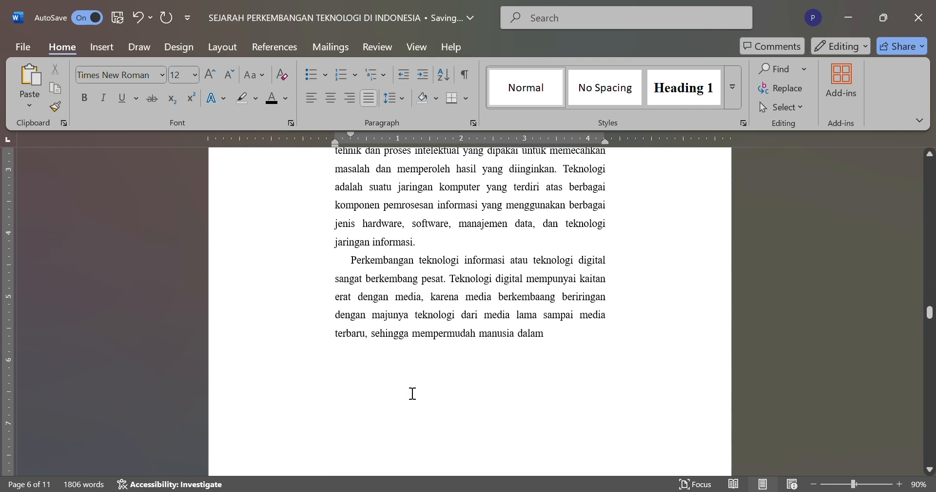
scroll(413, 393, up, 4)
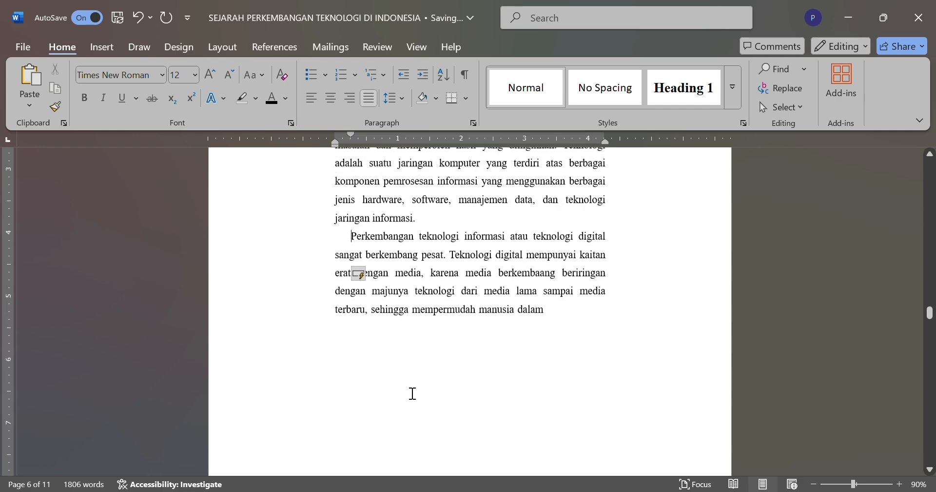
scroll(413, 393, down, 2)
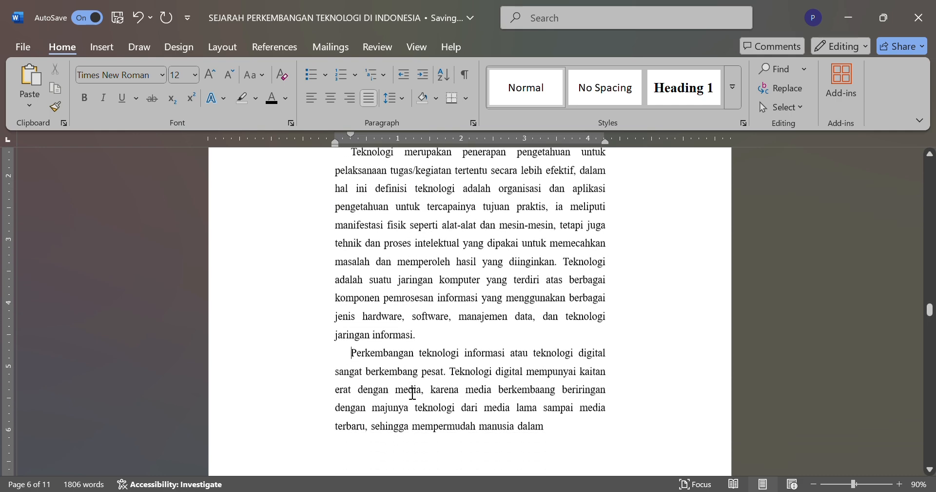
scroll(440, 401, down, 3)
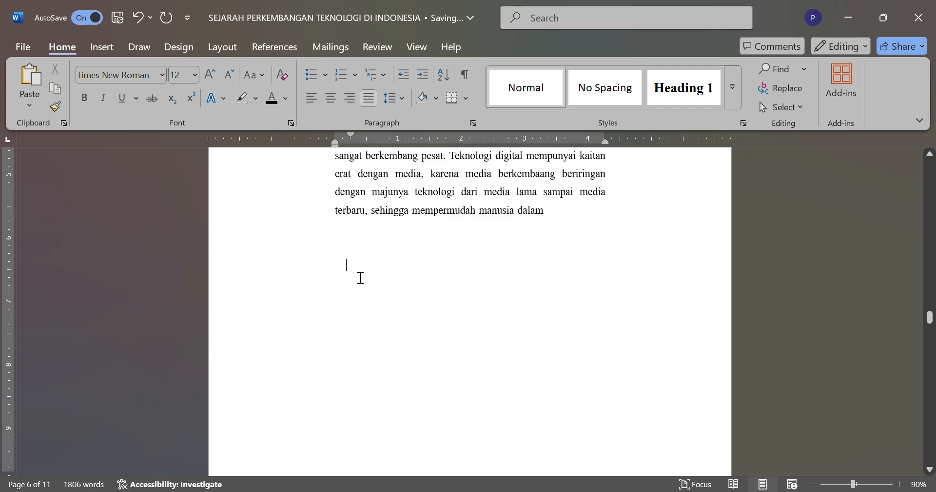
key(ctrl+v)
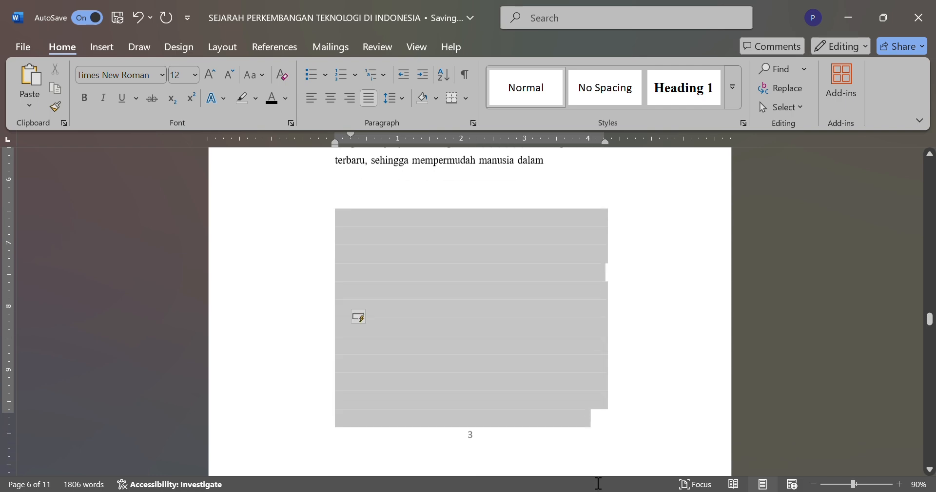
drag(599, 483, 617, 428)
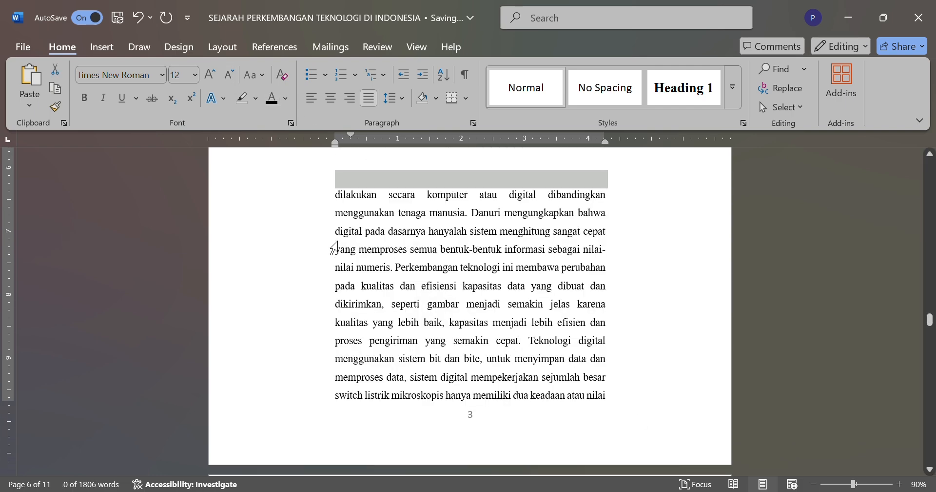
scroll(337, 241, up, 7)
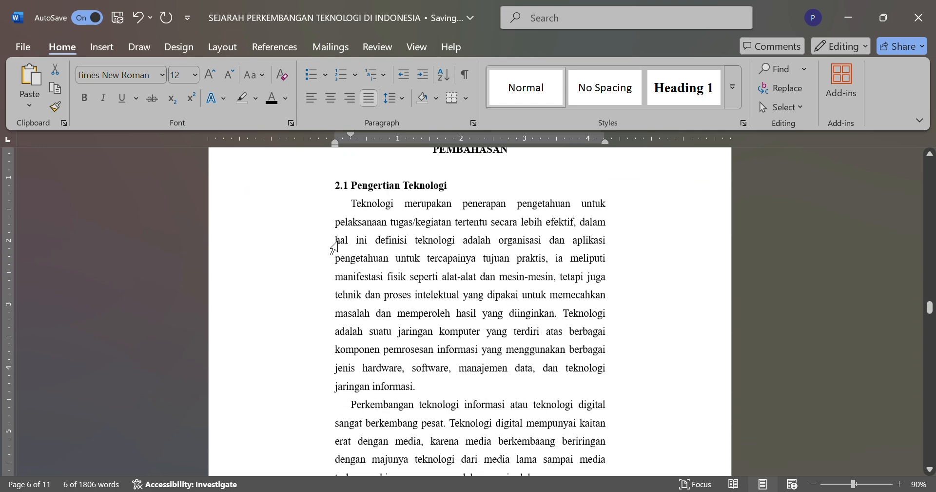
Step: Set the font color of the hidden line between "sehingga mempermudah manusia dalam" and "teknologi informasi yang lebih" on page six to black
scroll(337, 241, down, 5)
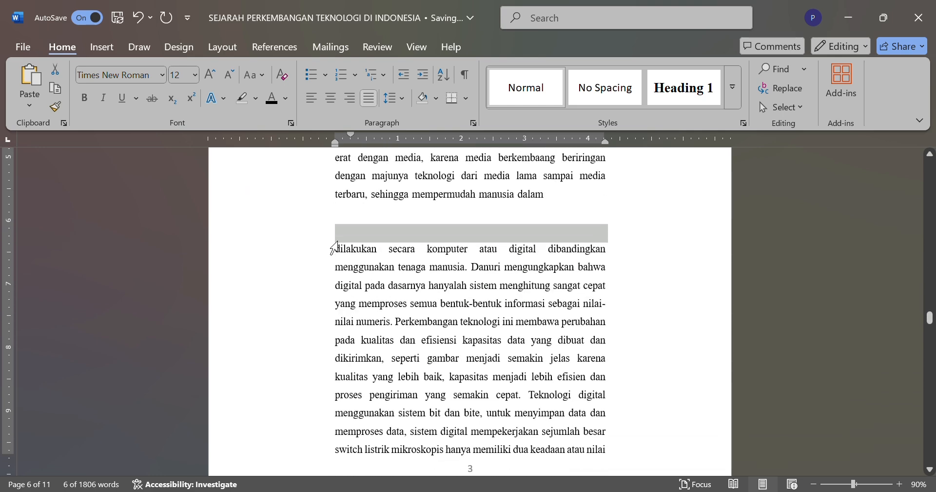
click(305, 195)
drag(434, 214, 405, 213)
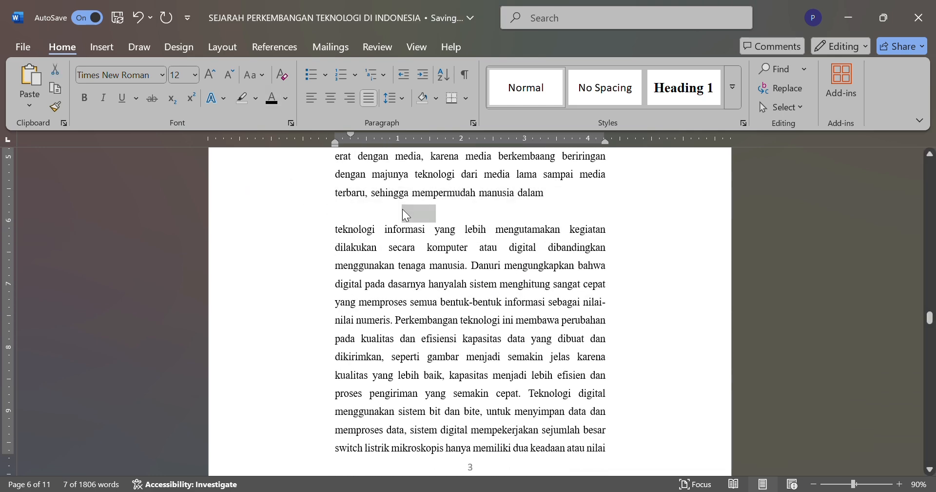
click(402, 214)
drag(336, 216, 635, 211)
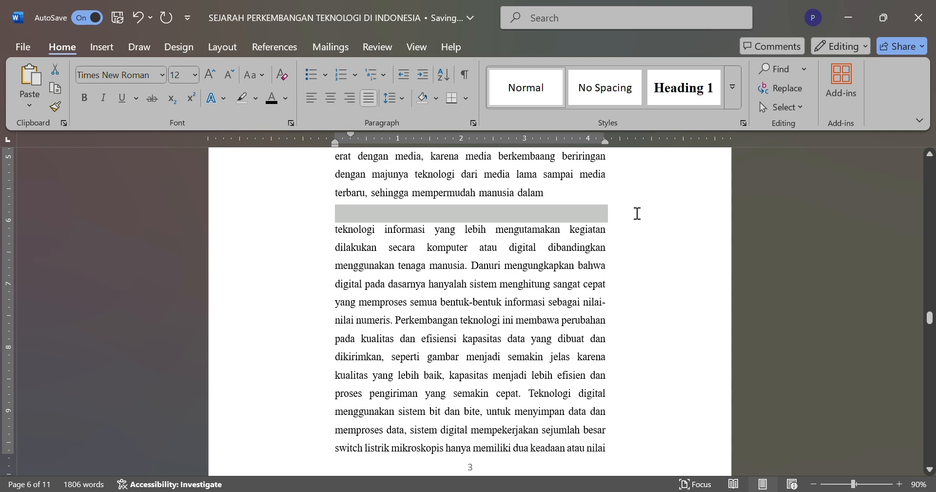
click(287, 104)
click(281, 150)
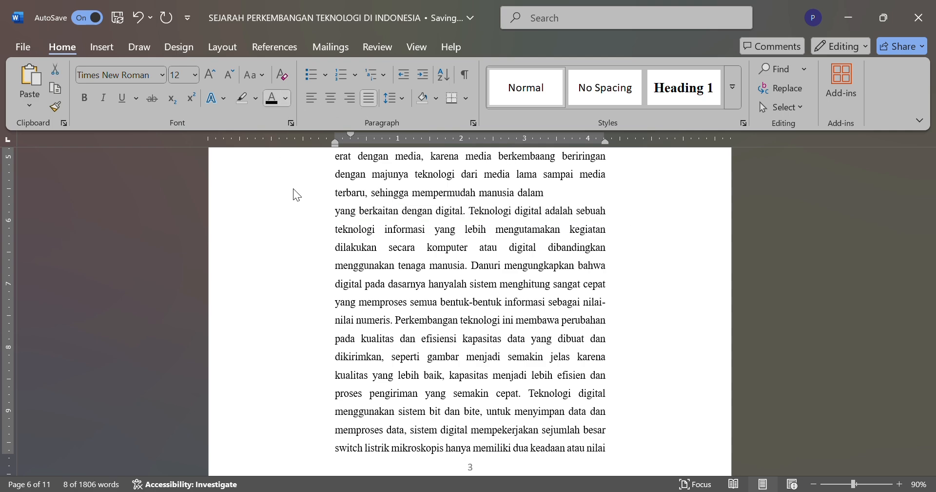
Step: Select the blank end of the line "terbaru, sehingga mempermudah manusia dalam" on page six
click(312, 193)
scroll(332, 320, down, 1)
scroll(332, 320, up, 3)
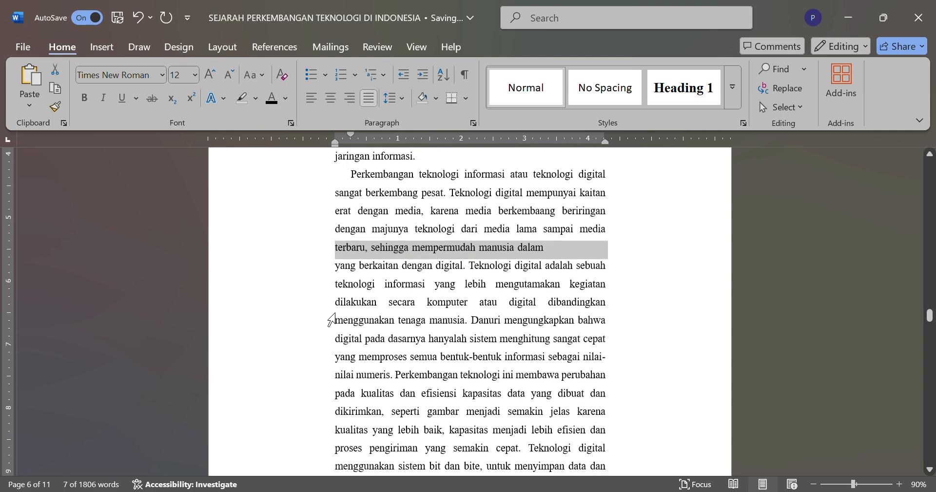
scroll(332, 320, down, 1)
scroll(332, 320, down, 1)
scroll(333, 320, up, 3)
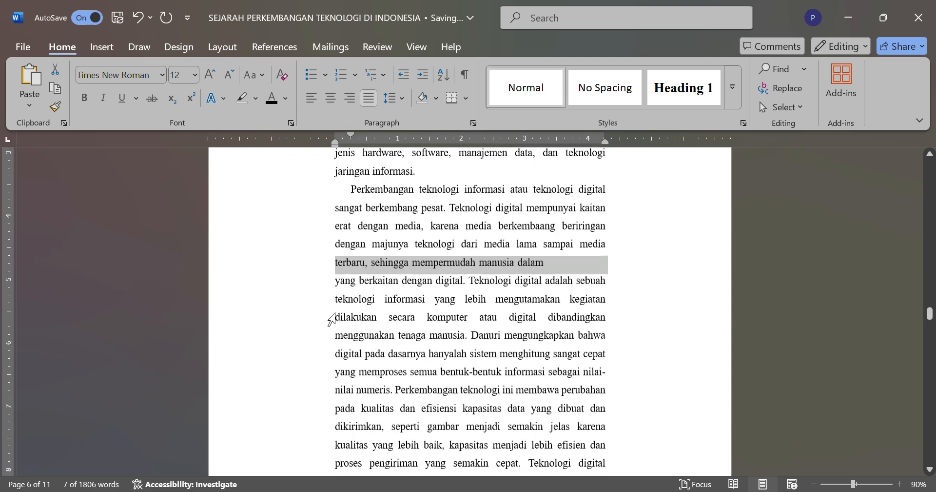
scroll(332, 320, down, 1)
scroll(332, 320, down, 3)
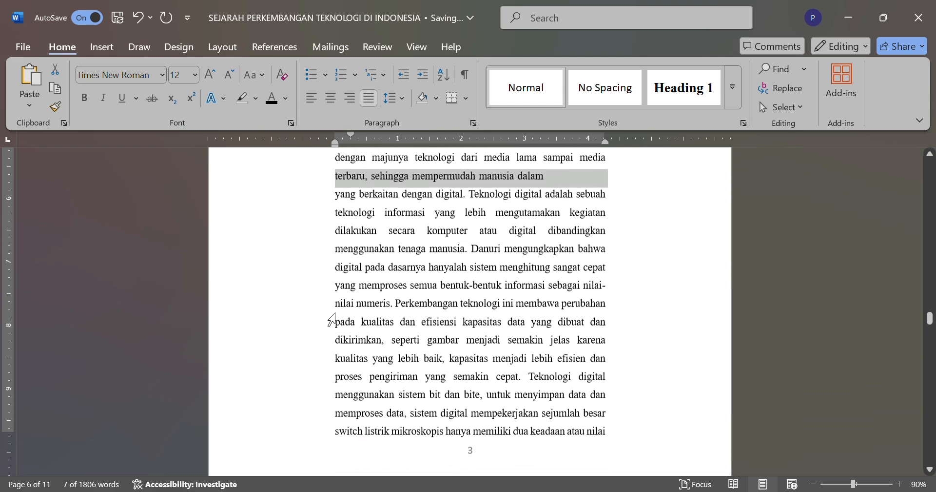
scroll(332, 320, up, 1)
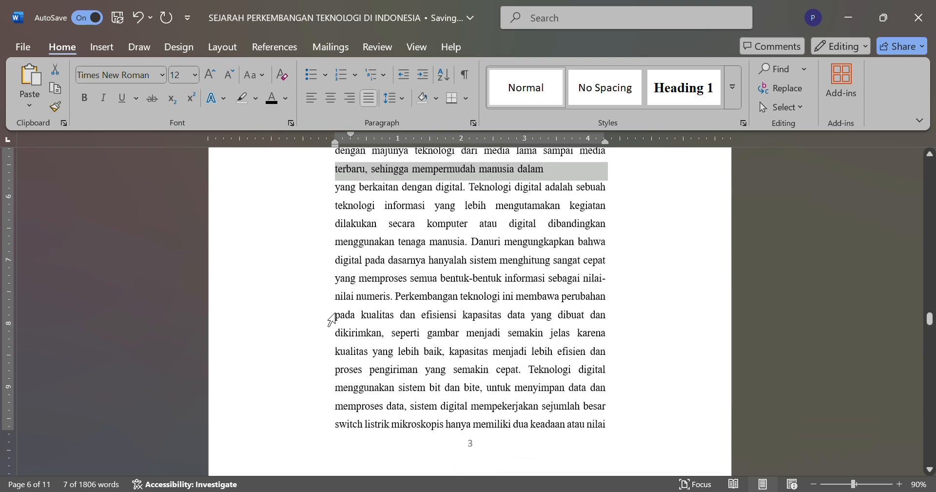
click(550, 169)
drag(559, 172, 626, 179)
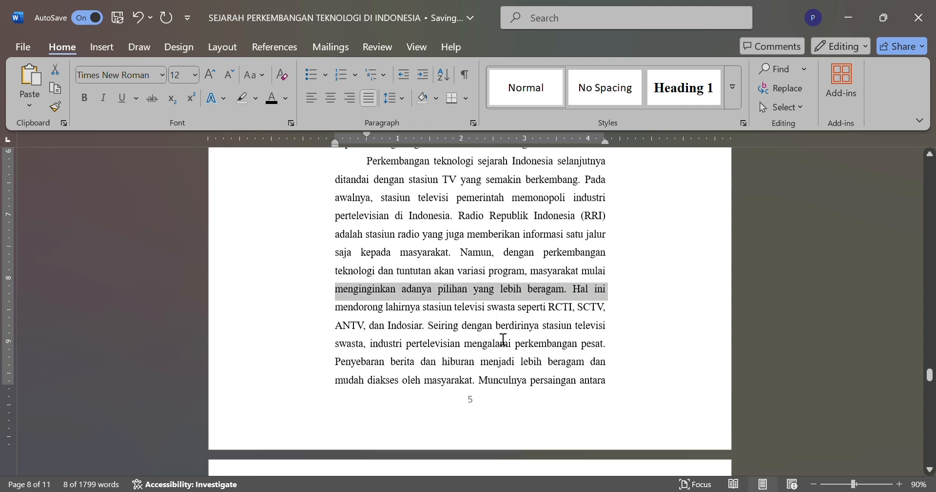
Step: Set the font color of the hidden body text on page nine, down to "digital seperti ePerpus.", to black
click(487, 408)
scroll(493, 416, down, 1)
scroll(493, 416, down, 2)
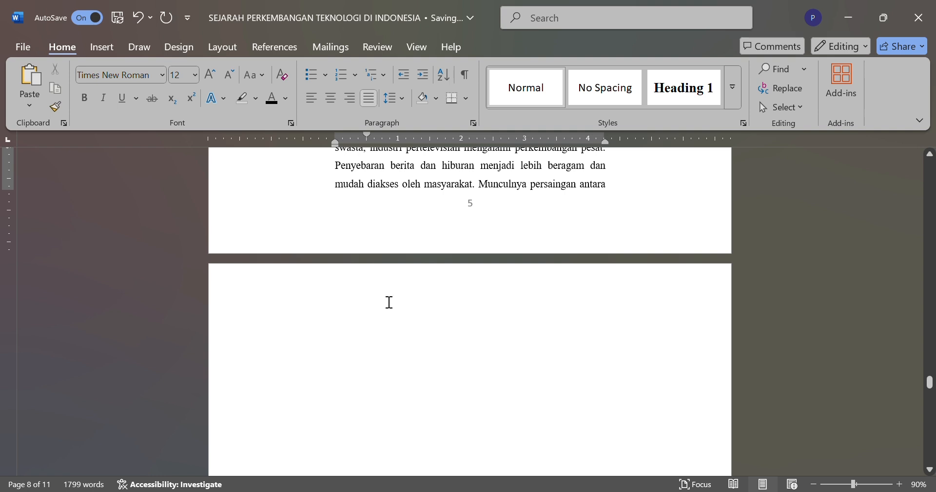
drag(389, 302, 639, 244)
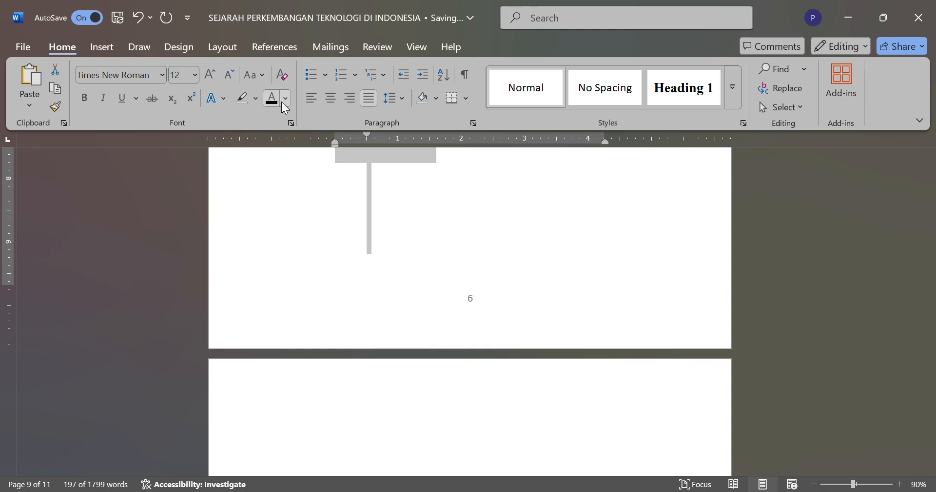
click(318, 191)
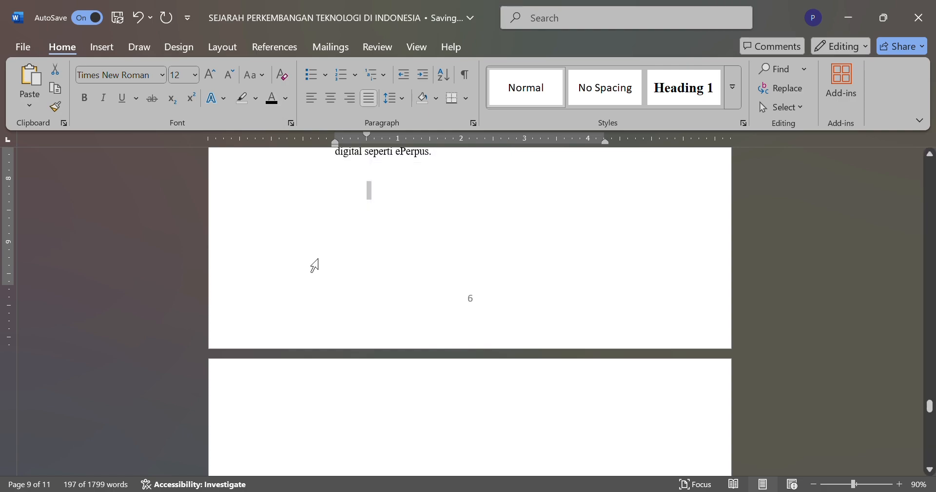
Step: Examine the paragraphs of section 2.2 on pages seven to nine for indents, blank gaps and remaining hidden text
scroll(315, 266, up, 15)
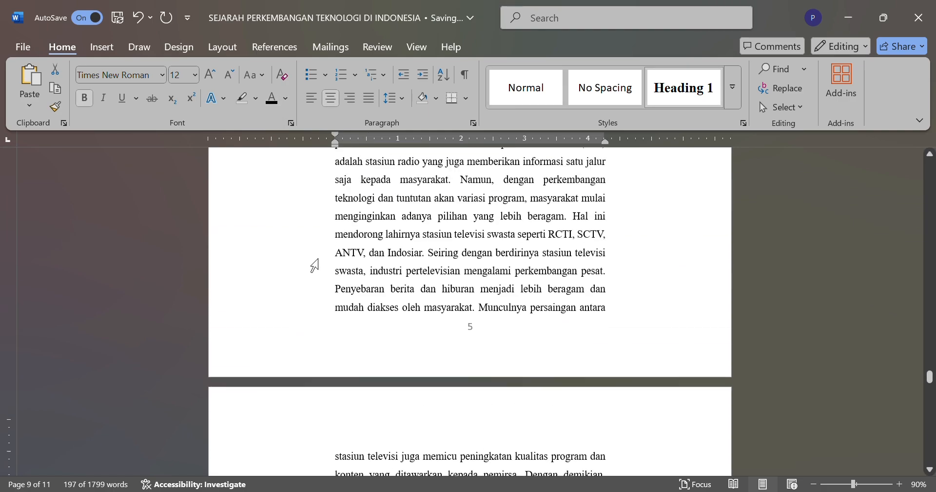
scroll(315, 266, up, 12)
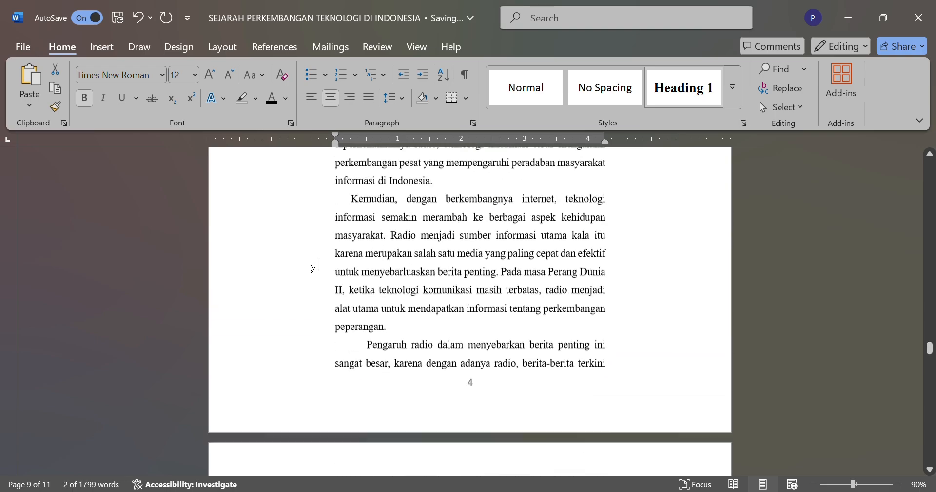
scroll(315, 266, up, 5)
scroll(315, 266, down, 10)
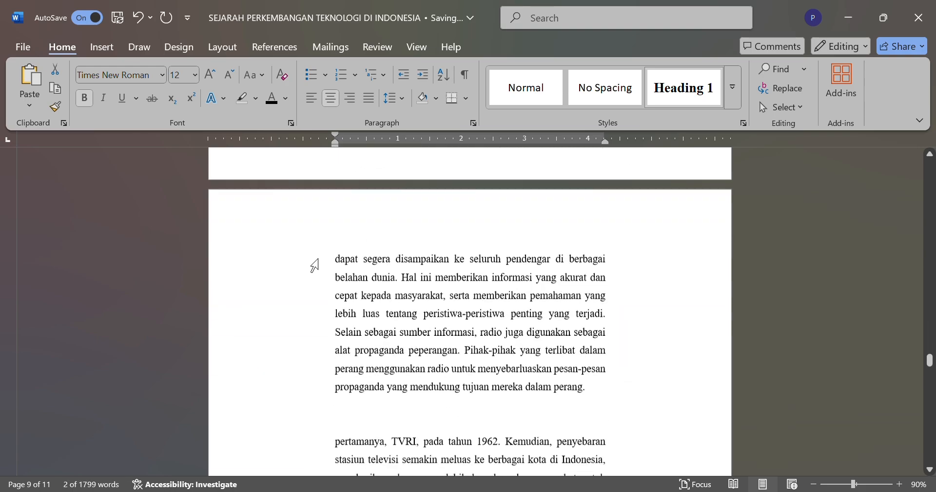
scroll(315, 266, down, 5)
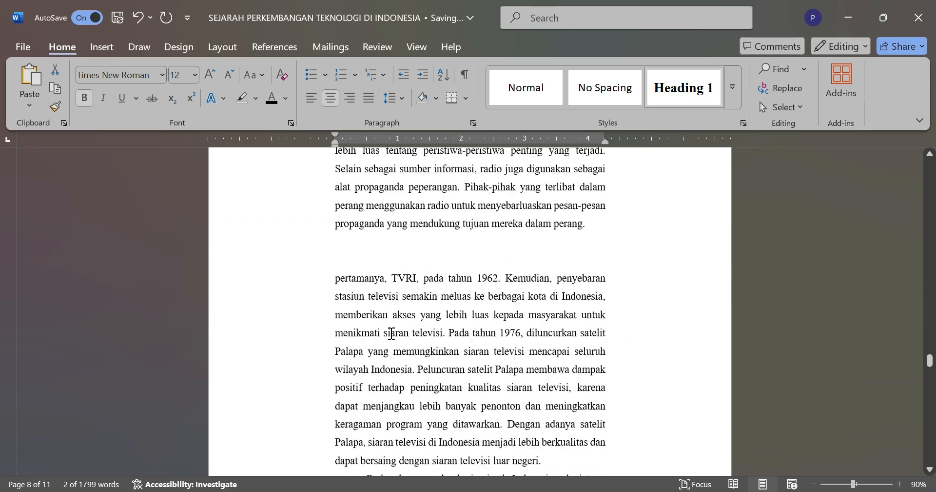
scroll(392, 333, up, 20)
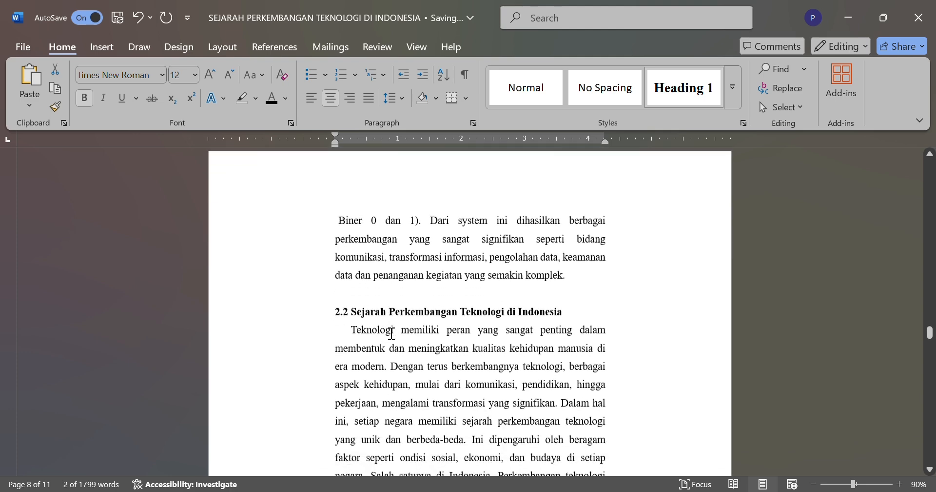
scroll(391, 334, down, 5)
scroll(391, 333, up, 5)
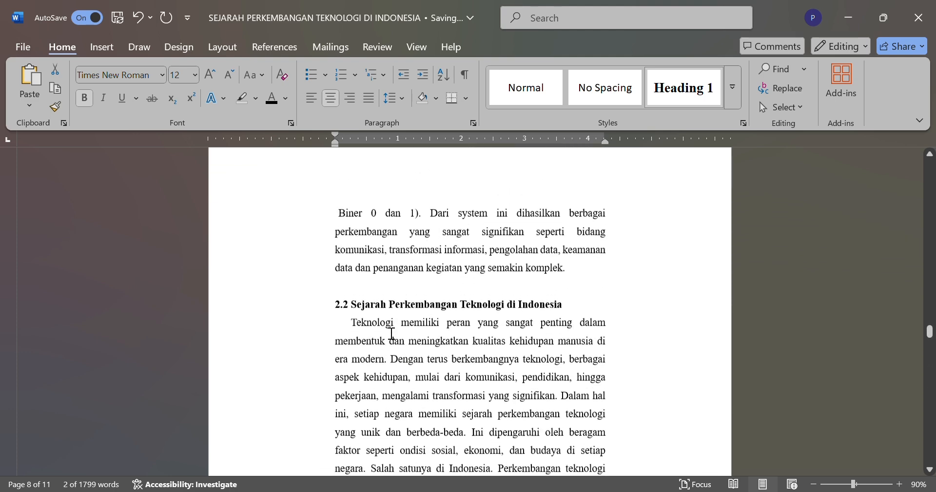
scroll(392, 334, down, 3)
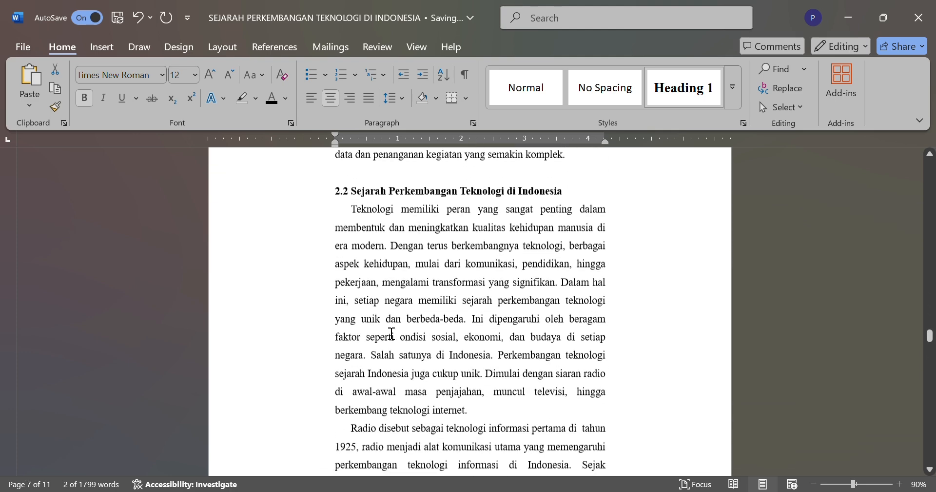
scroll(392, 333, down, 3)
scroll(391, 333, up, 3)
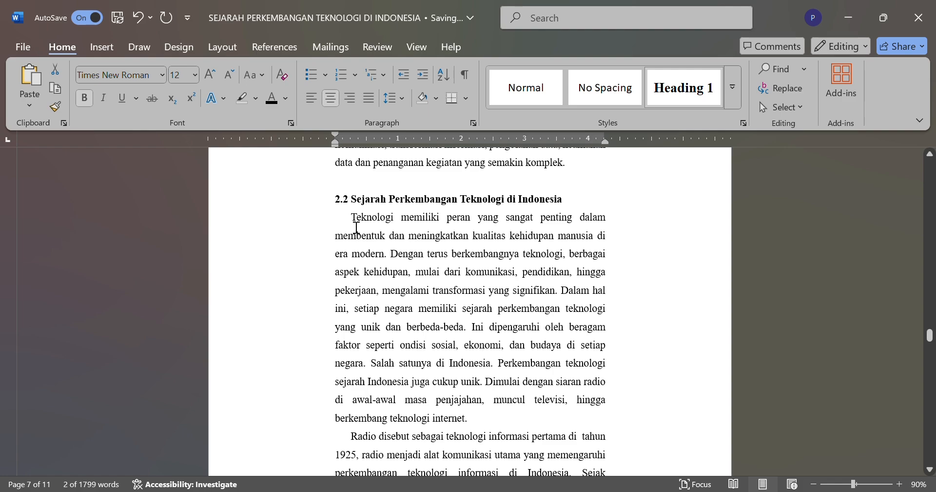
scroll(412, 351, down, 10)
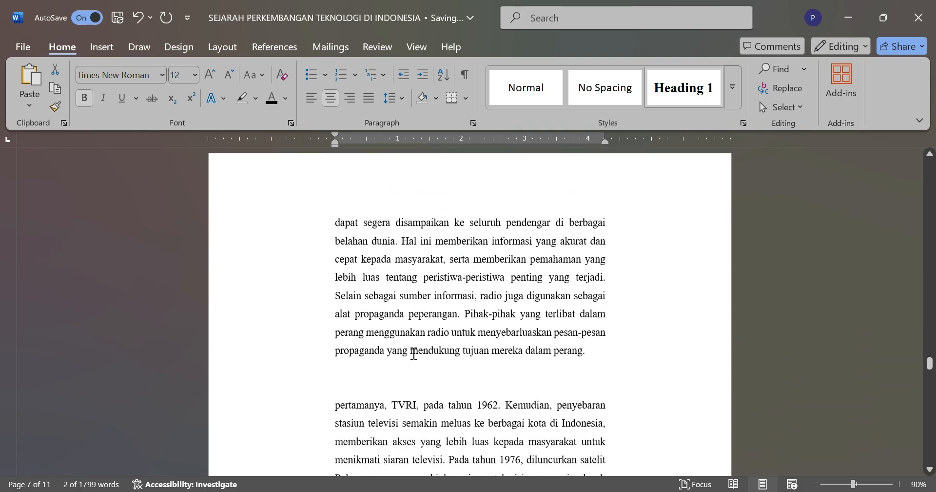
scroll(414, 353, down, 10)
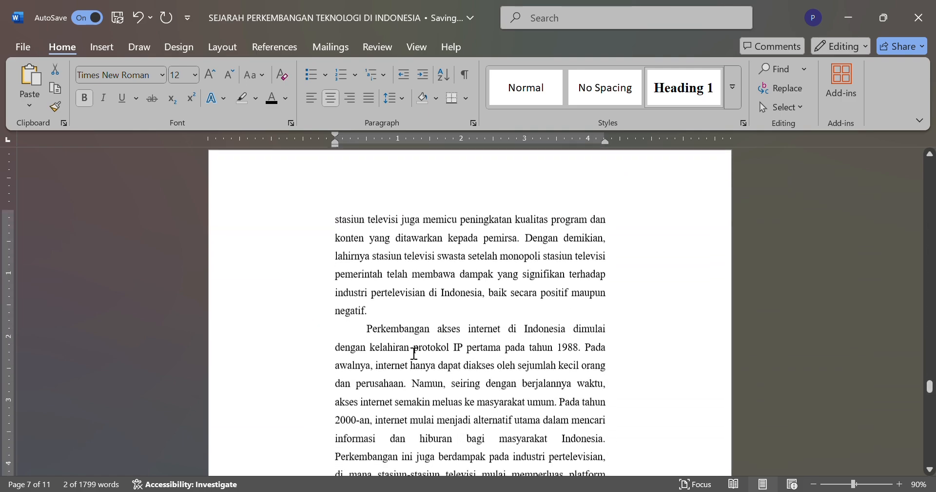
scroll(414, 353, down, 3)
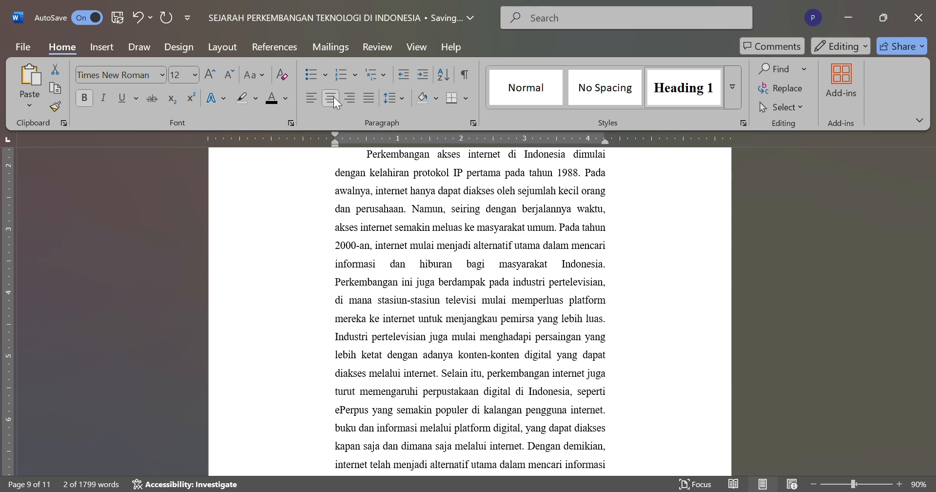
scroll(435, 312, down, 6)
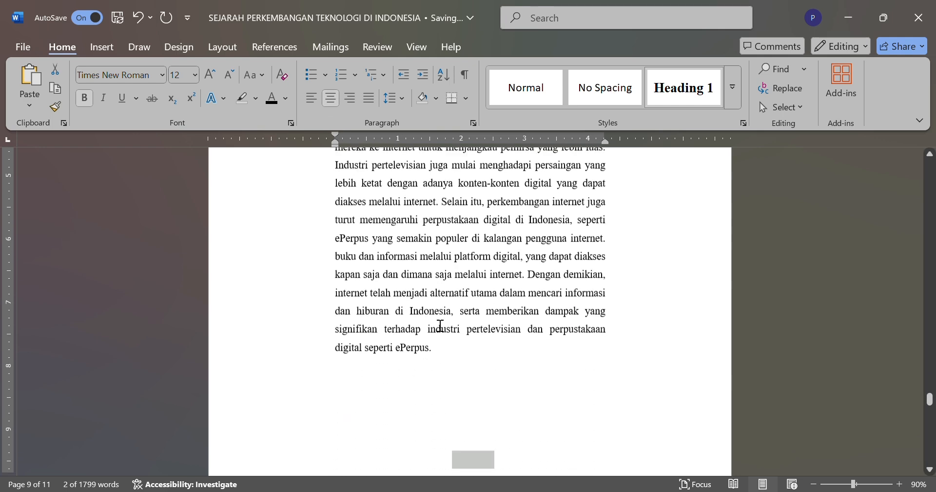
scroll(435, 321, up, 1)
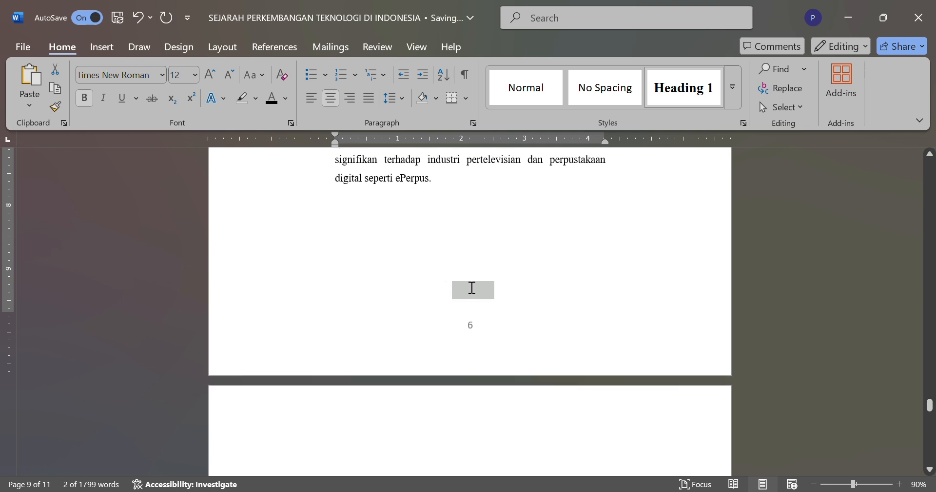
Step: Set the hidden "BAB III PENUTUP" heading at the end of page nine to black and move it to the next page
click(457, 265)
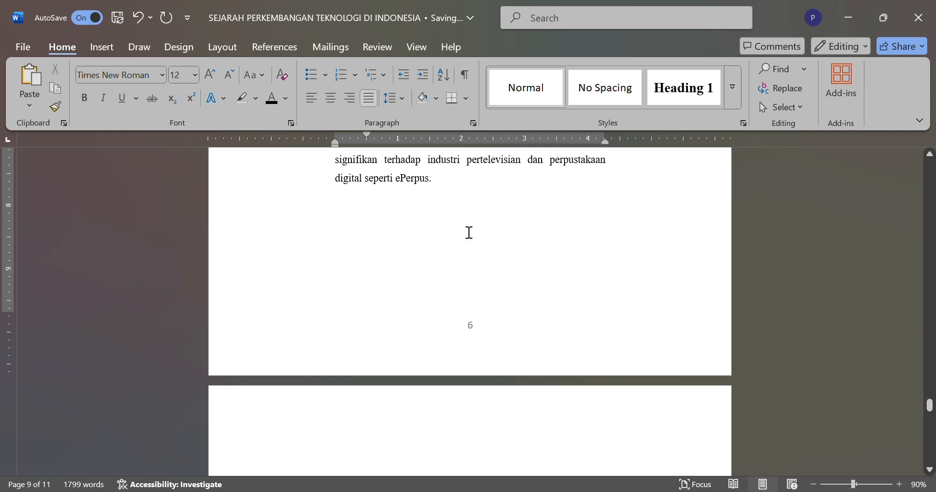
scroll(502, 405, down, 4)
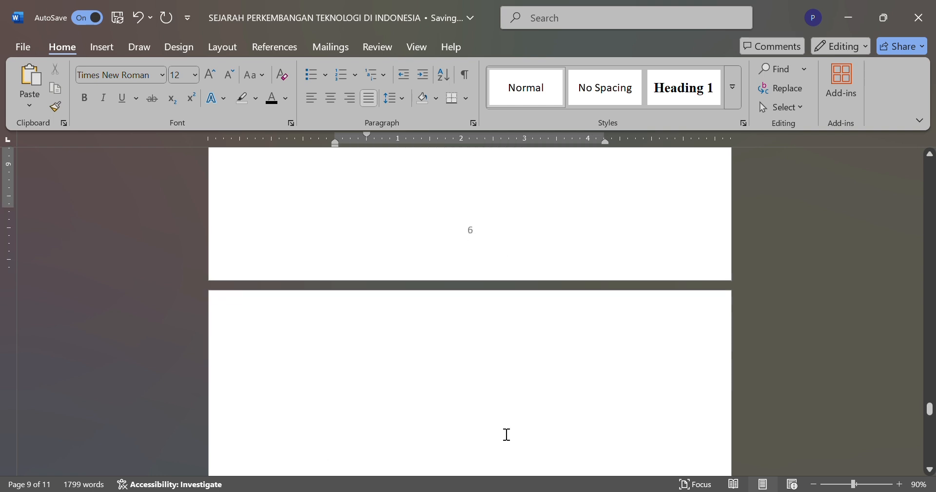
scroll(454, 326, up, 2)
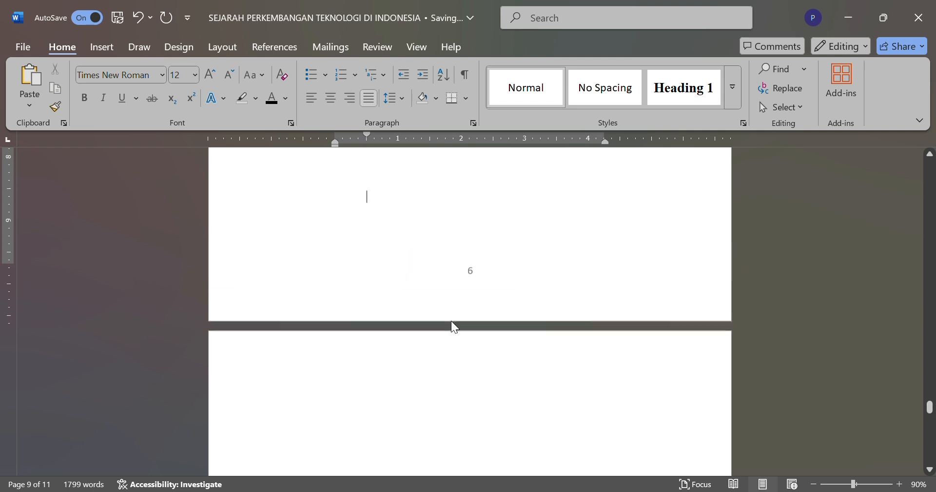
drag(436, 212, 508, 260)
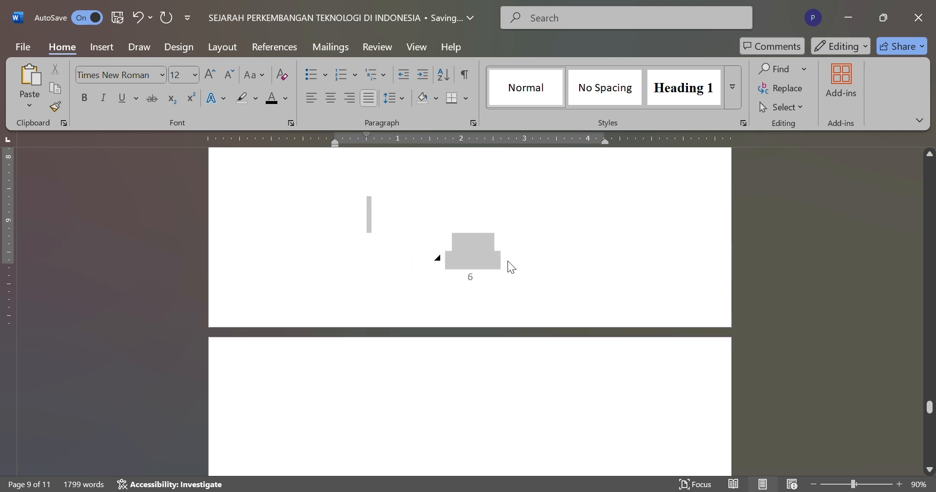
click(286, 105)
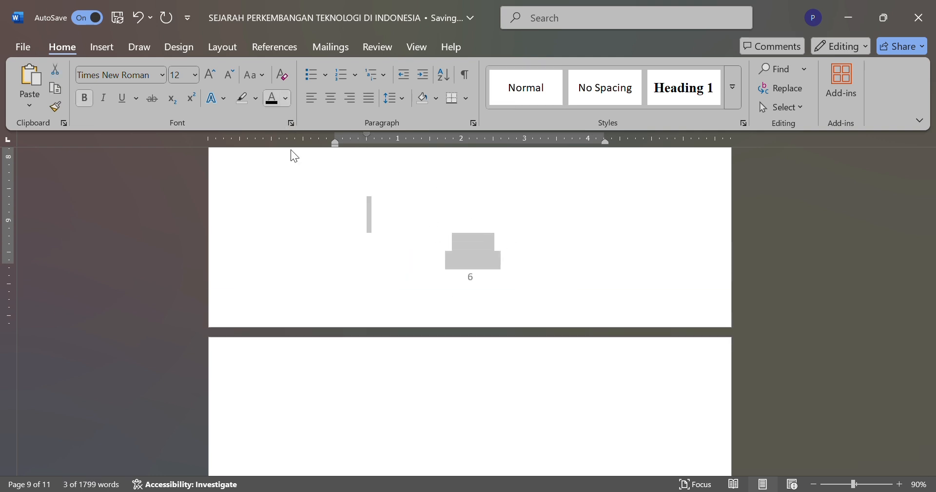
click(396, 213)
key(Return)
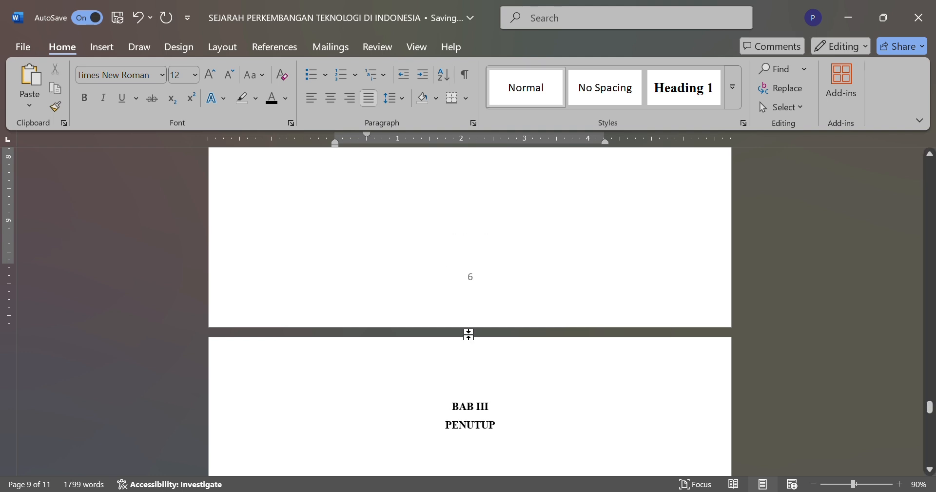
Step: Set the font color of the hidden text below "BAB III PENUTUP", through the end of the "3.2. Saran" section, to black
scroll(477, 422, down, 3)
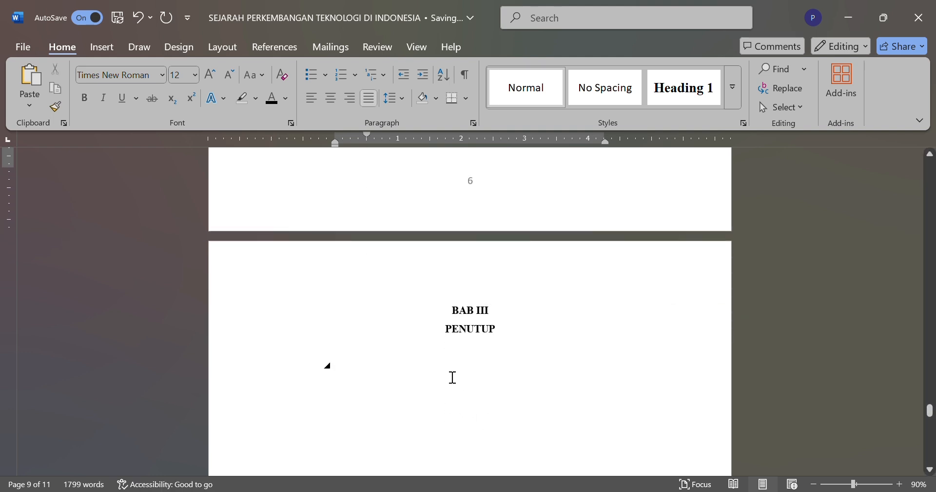
scroll(453, 377, down, 2)
drag(356, 313, 590, 410)
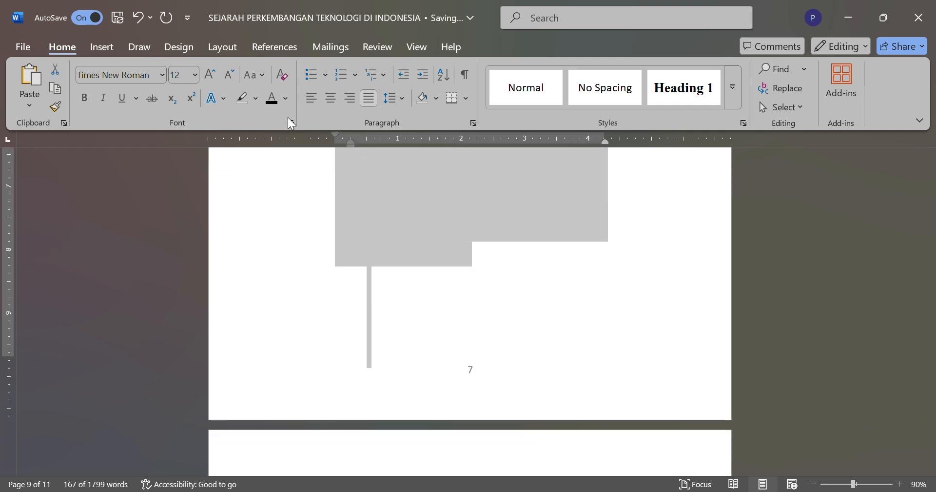
click(281, 99)
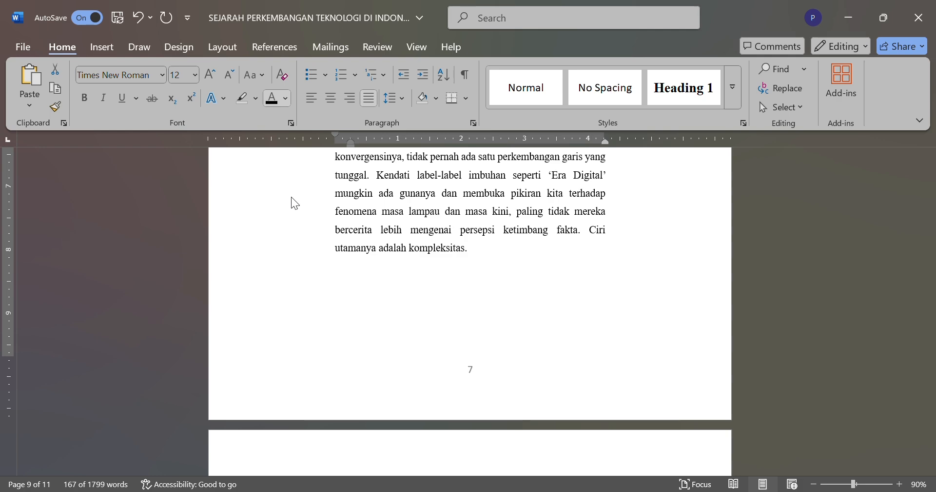
click(414, 331)
scroll(422, 338, up, 10)
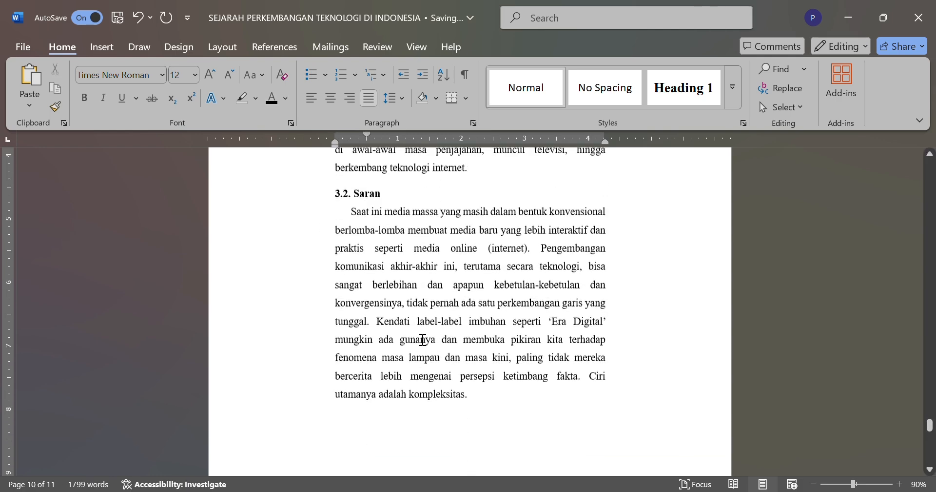
scroll(423, 339, up, 5)
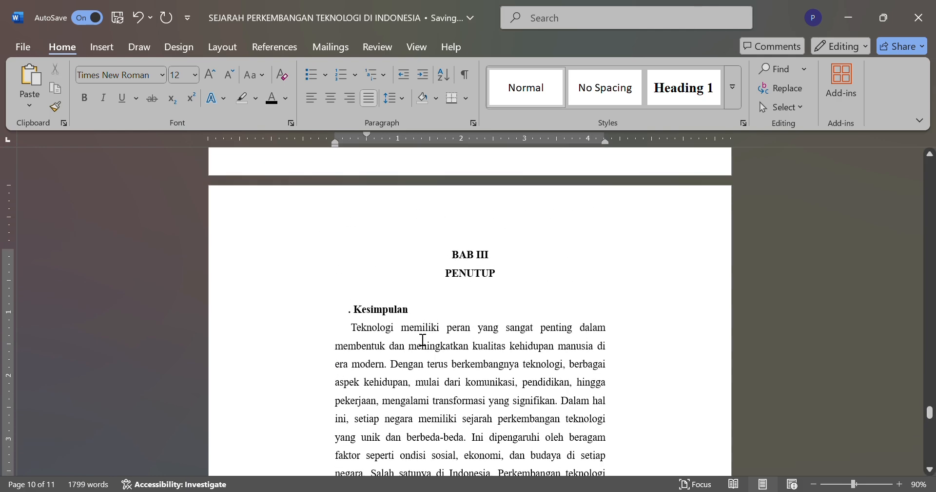
Step: Remove the stray period and the leading gap before the "Kesimpulan" heading so it starts at the text margin
click(327, 310)
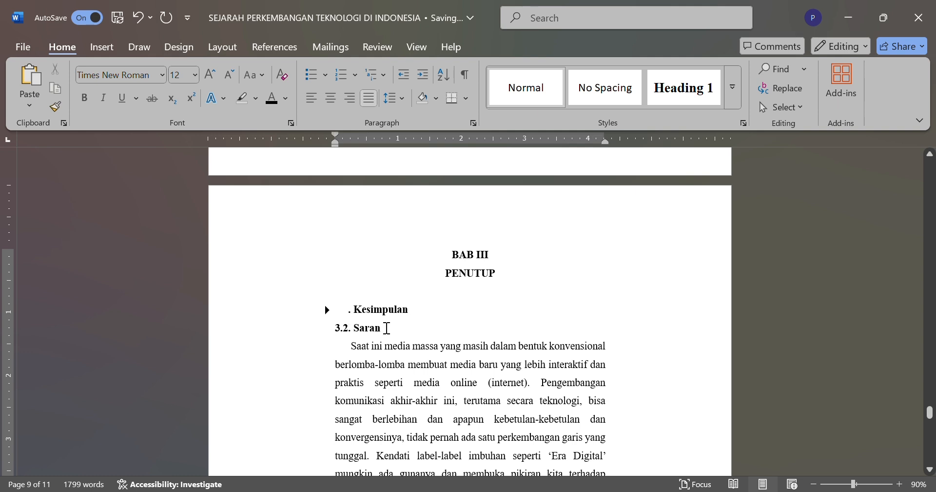
click(351, 309)
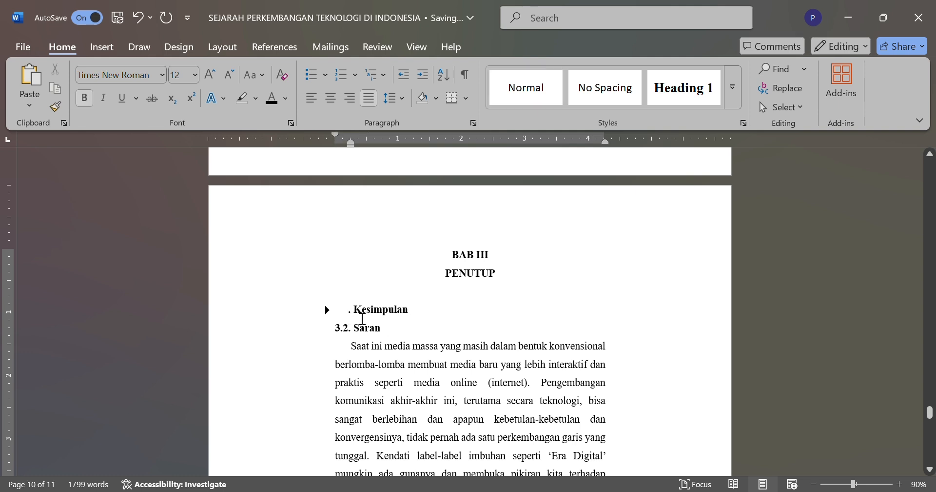
key(Delete)
key(BackSpace)
key(BackSpace)
key(BackSpace)
key(BackSpace)
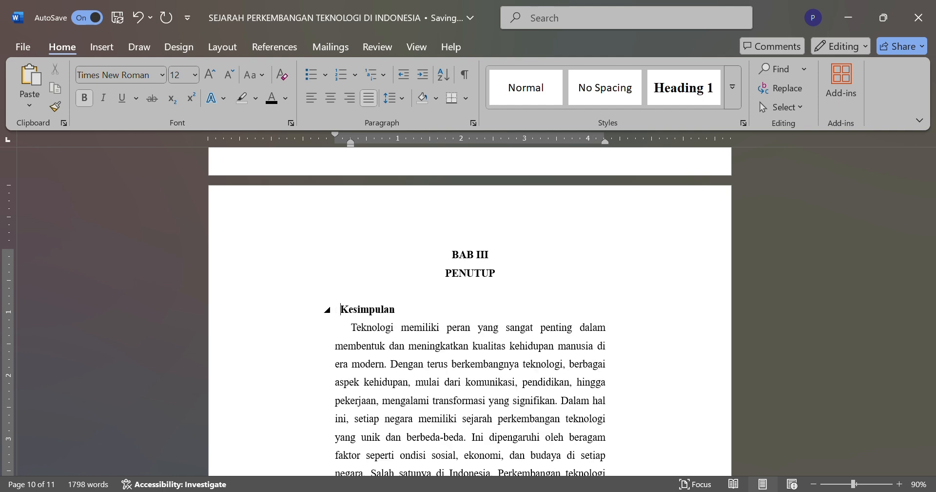
key(BackSpace)
key(BackSpace)
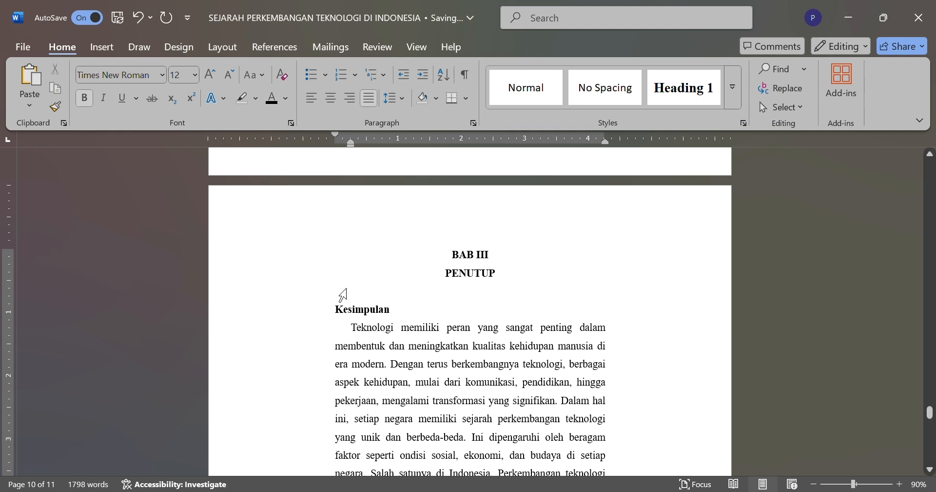
Step: Number the "Kesimpulan" heading as "3.1." in front of its title
text(3)
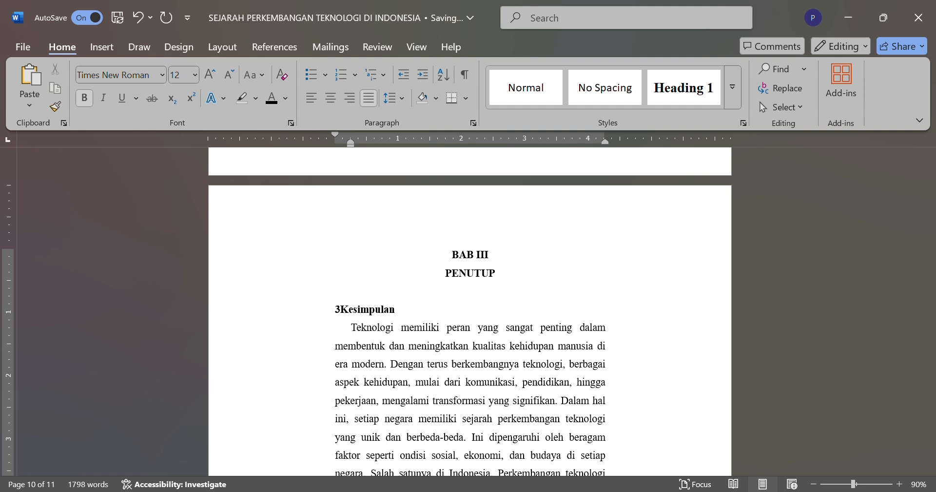
text(.1.)
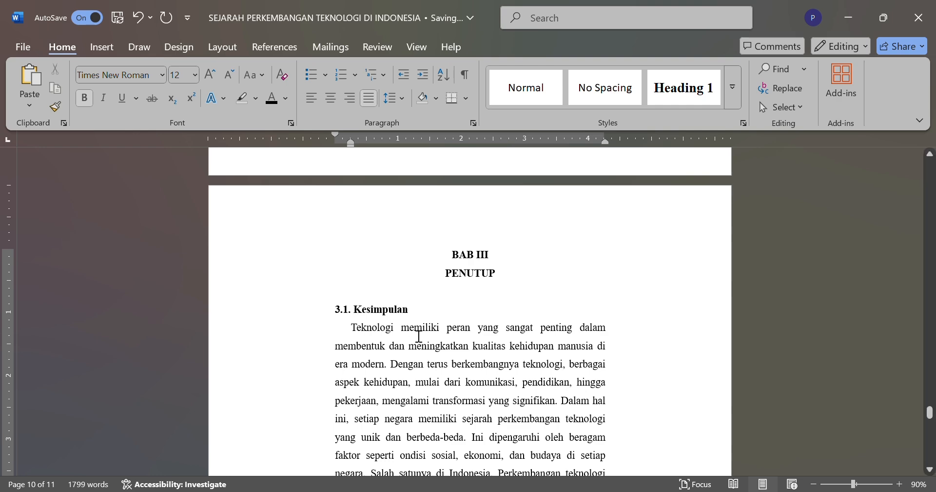
Step: Delete the extra space before "Teknologi" in the paragraph under "3.1. Kesimpulan" and reapply its first-line indent
scroll(420, 342, down, 2)
scroll(420, 346, down, 3)
scroll(421, 346, up, 4)
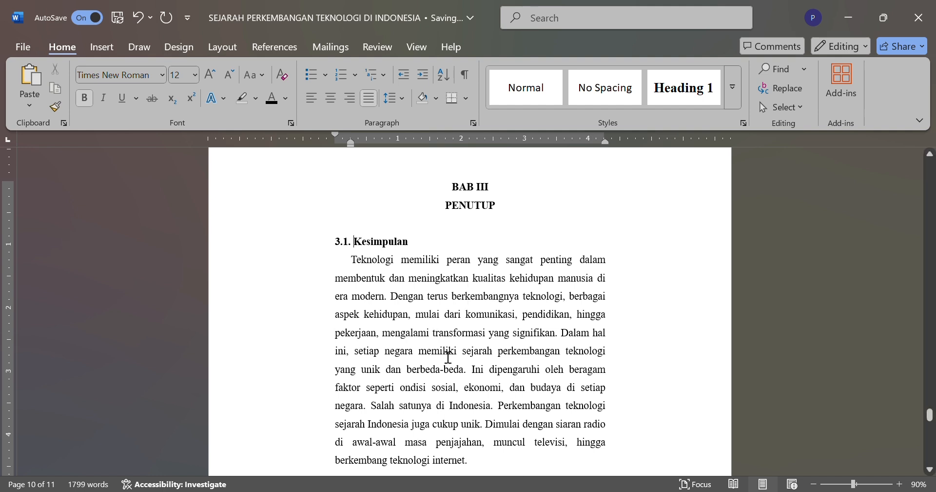
scroll(449, 356, down, 1)
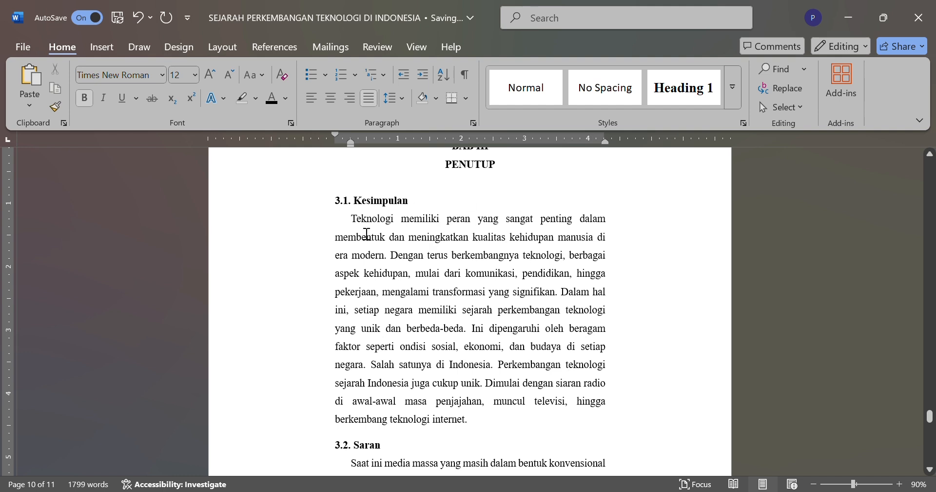
key(Down)
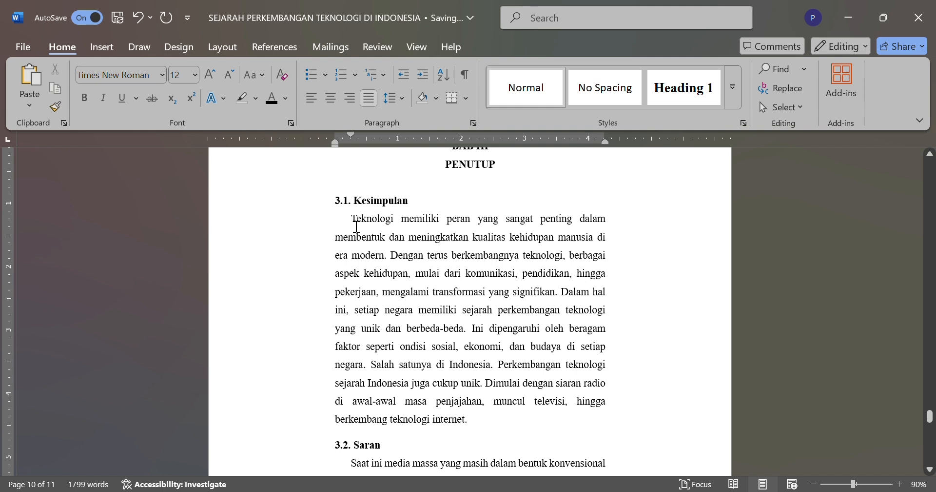
key(BackSpace)
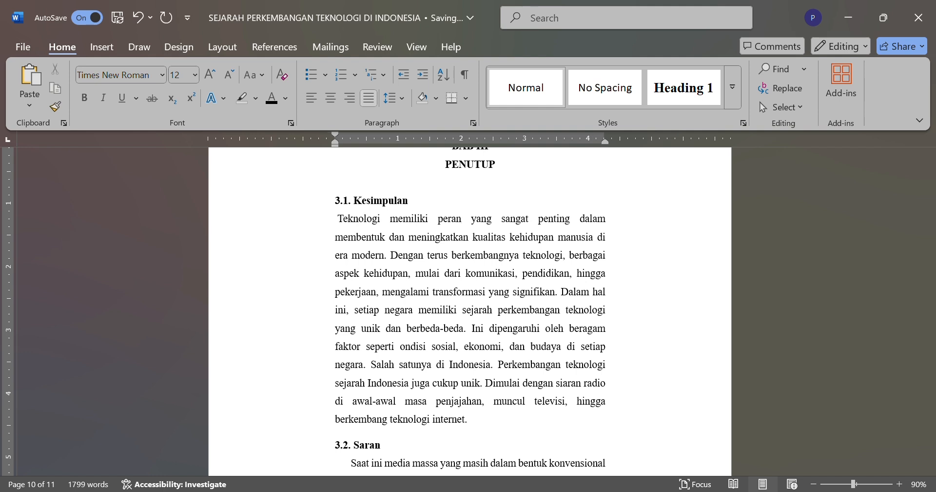
key(Delete)
key(Tab)
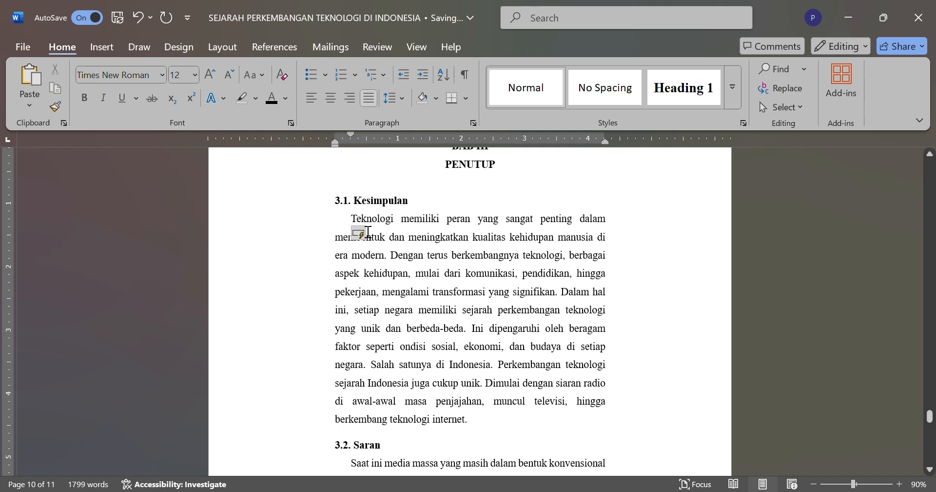
drag(354, 220, 495, 433)
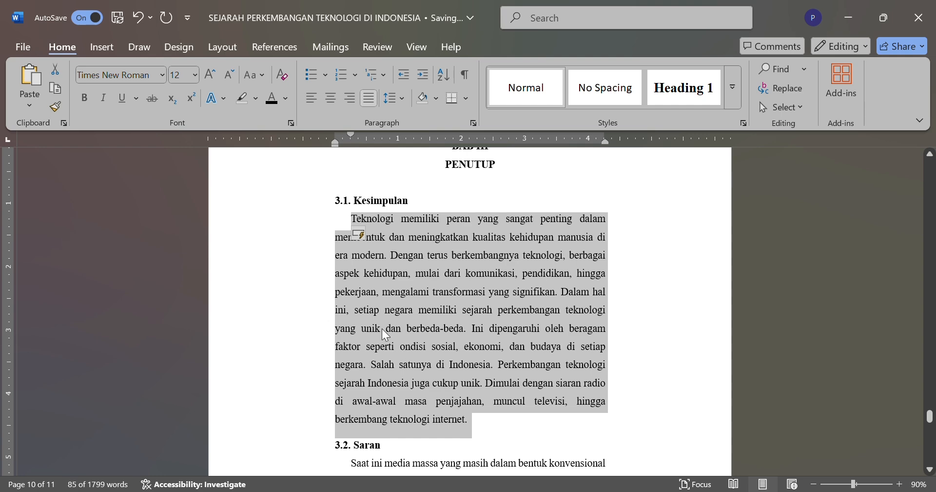
click(352, 217)
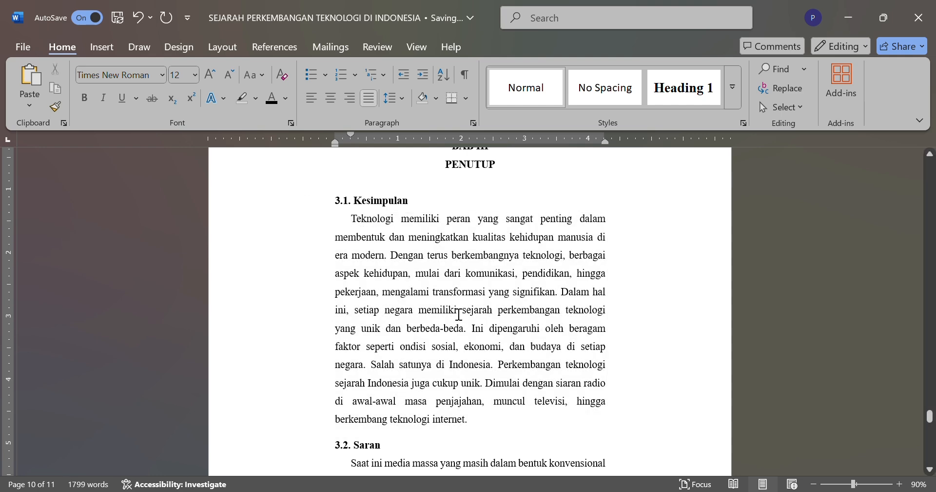
Step: Examine the layout and indent of the paragraph under "3.2. Saran"
scroll(459, 314, down, 2)
scroll(407, 419, down, 4)
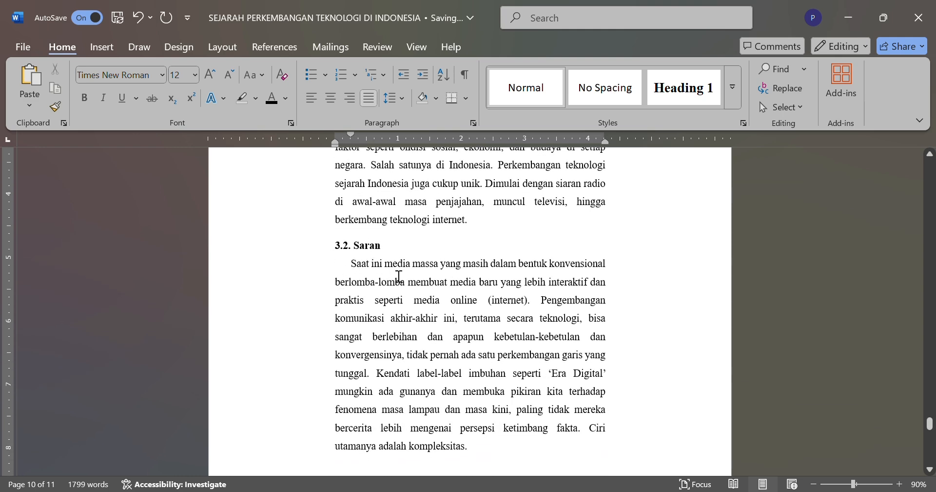
scroll(396, 278, down, 1)
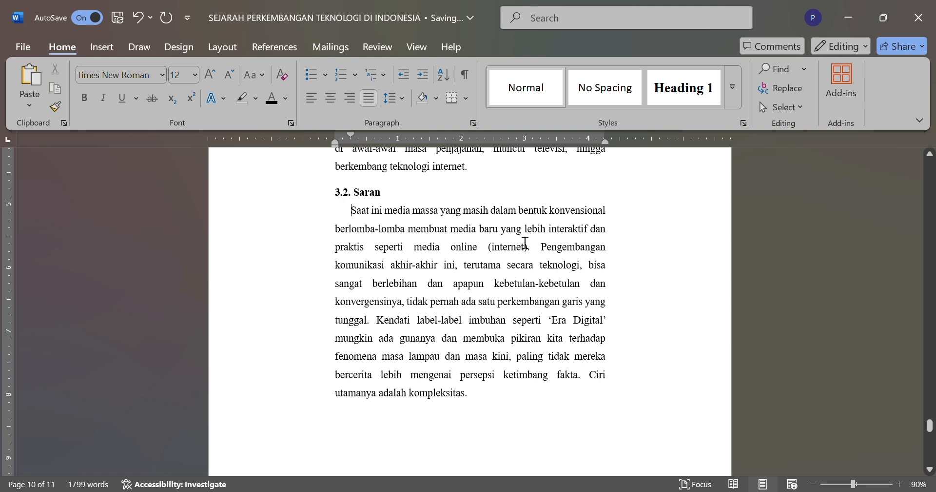
Step: Examine the extent of the "3.2. Saran" paragraph and the blank lines below it
double_click(367, 221)
click(368, 220)
drag(369, 220, 561, 251)
scroll(617, 399, down, 5)
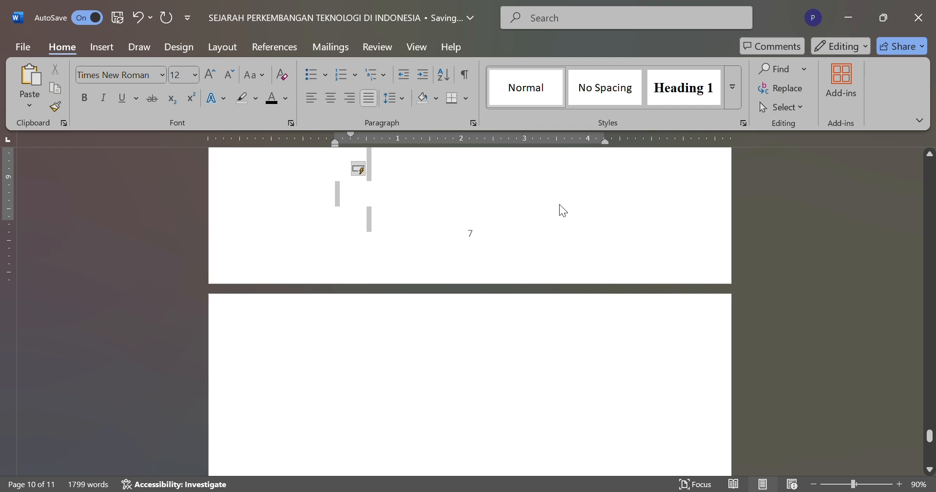
drag(559, 204, 532, 180)
scroll(552, 189, up, 2)
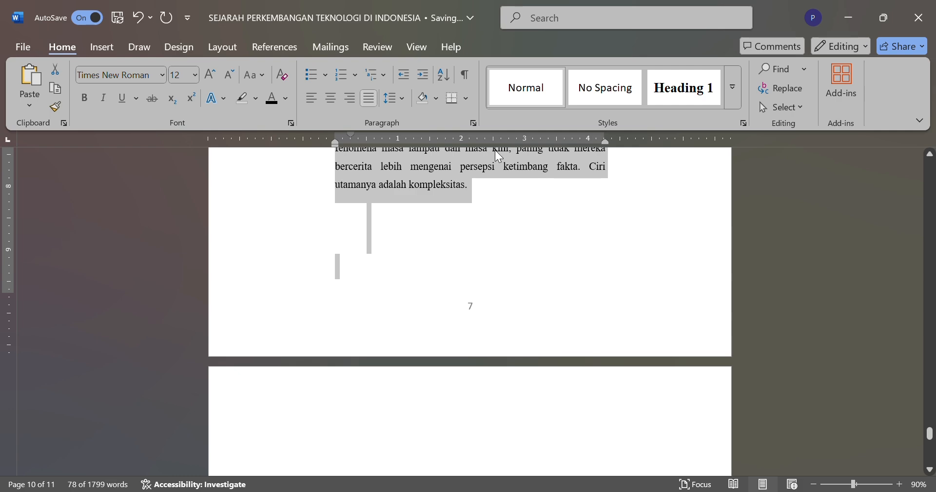
scroll(493, 226, up, 3)
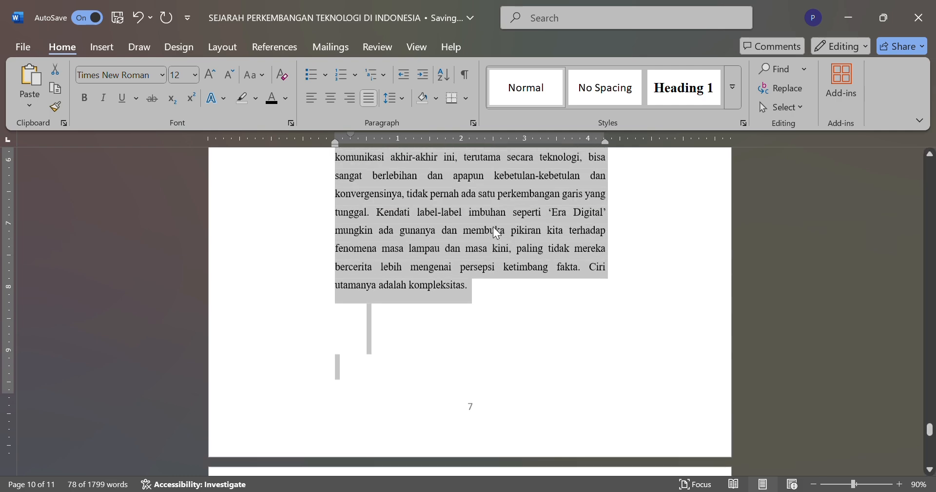
scroll(523, 292, up, 4)
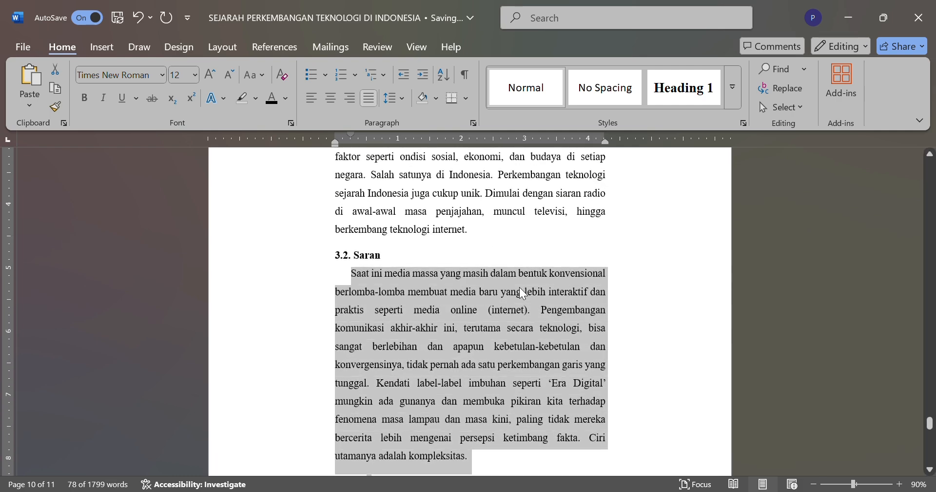
click(513, 259)
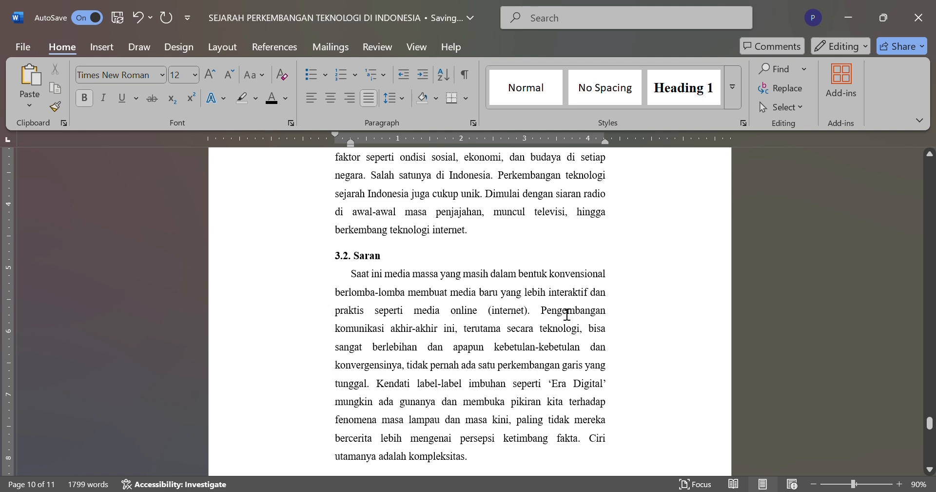
Step: Recolour the hidden "DAFTAR PUSTAKA" heading on the last page black
scroll(552, 449, down, 9)
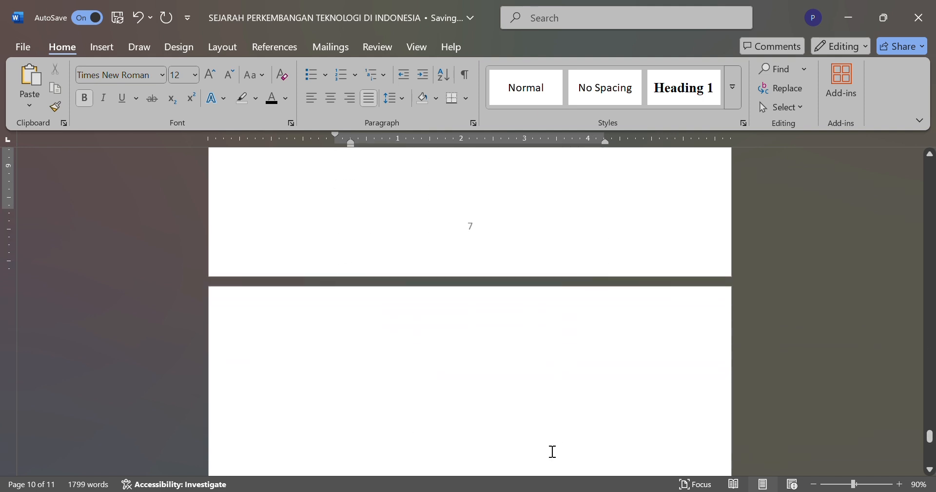
scroll(551, 449, down, 1)
double_click(432, 311)
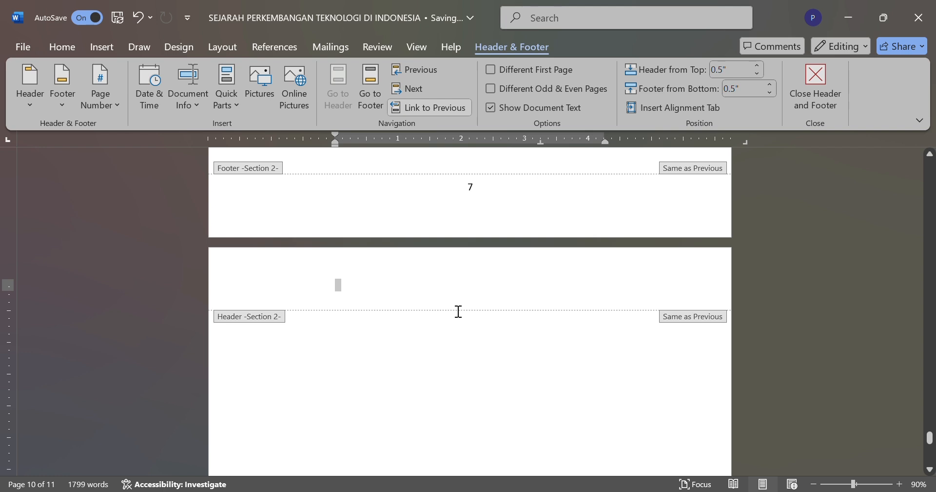
double_click(422, 335)
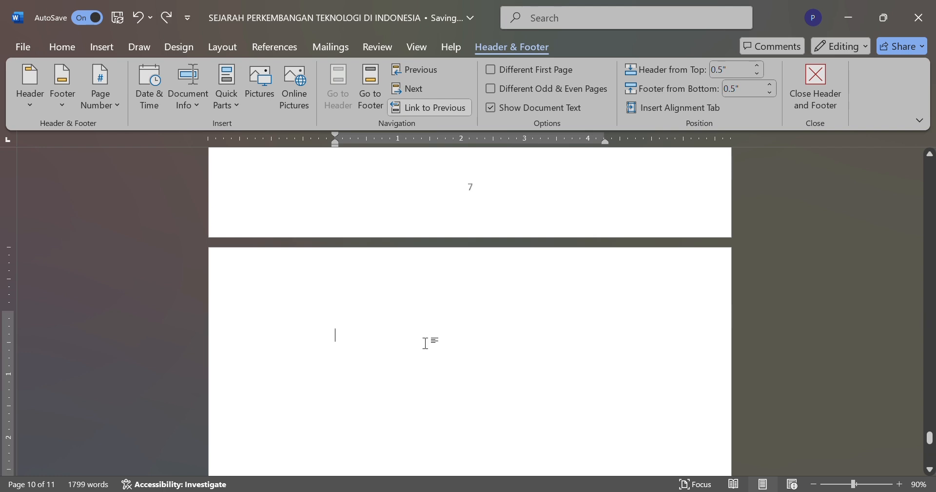
drag(440, 306, 524, 352)
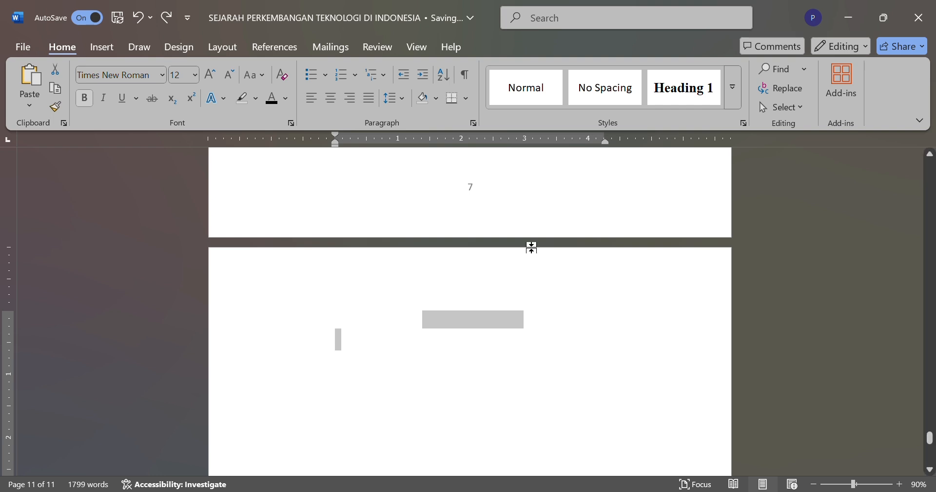
click(287, 101)
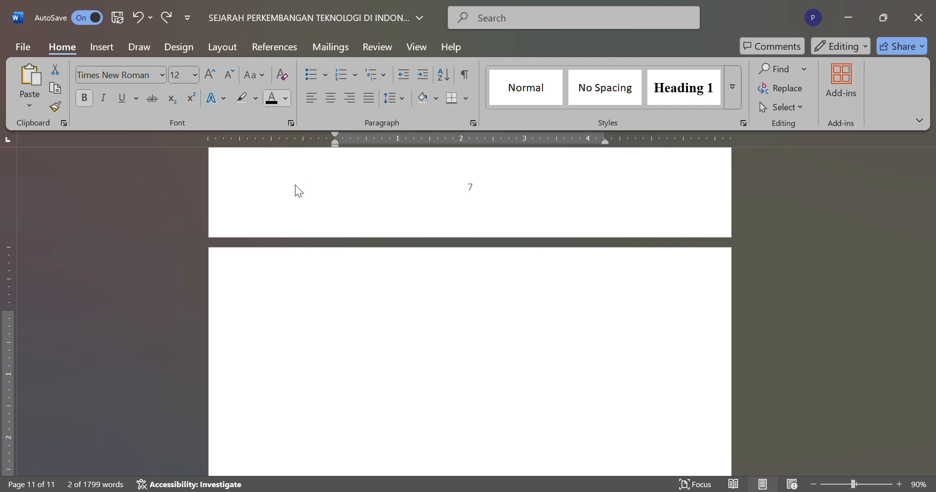
click(295, 189)
click(446, 300)
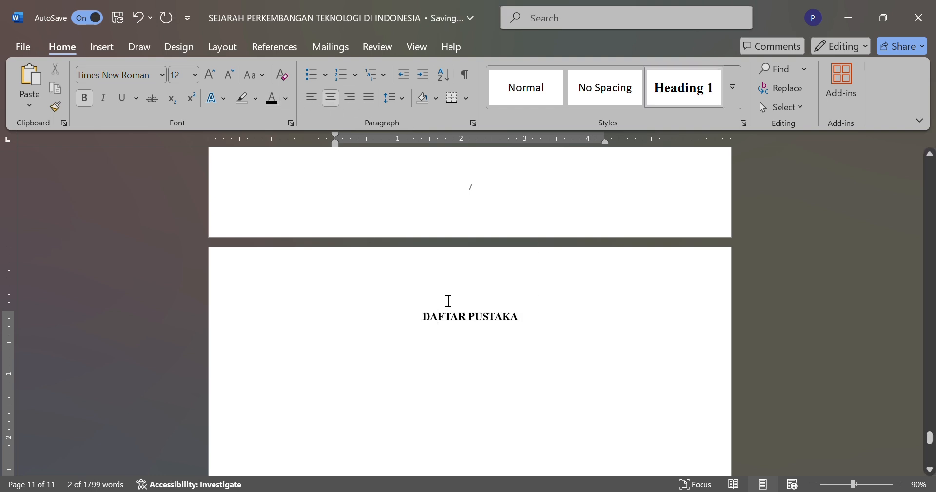
Step: Reveal the hidden reference entries under "DAFTAR PUSTAKA" in black, down to the end of the list
double_click(543, 332)
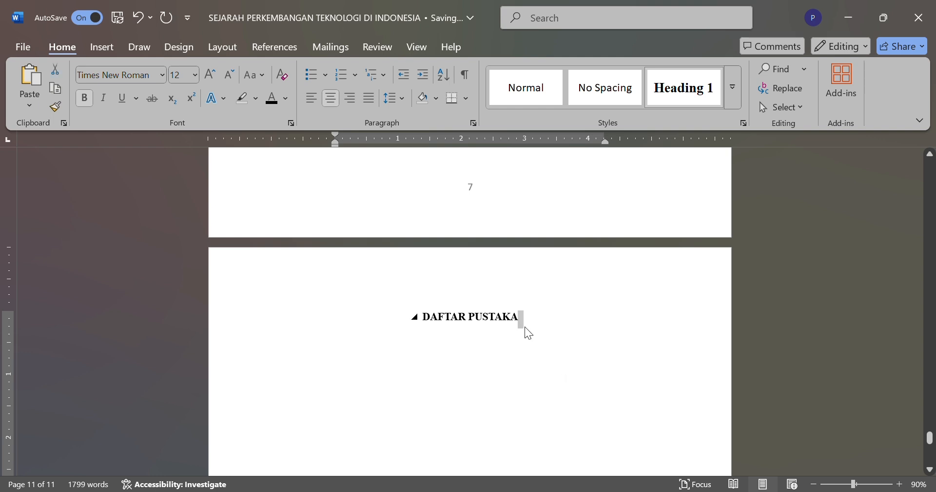
click(525, 327)
scroll(411, 278, down, 3)
key(ctrl+v)
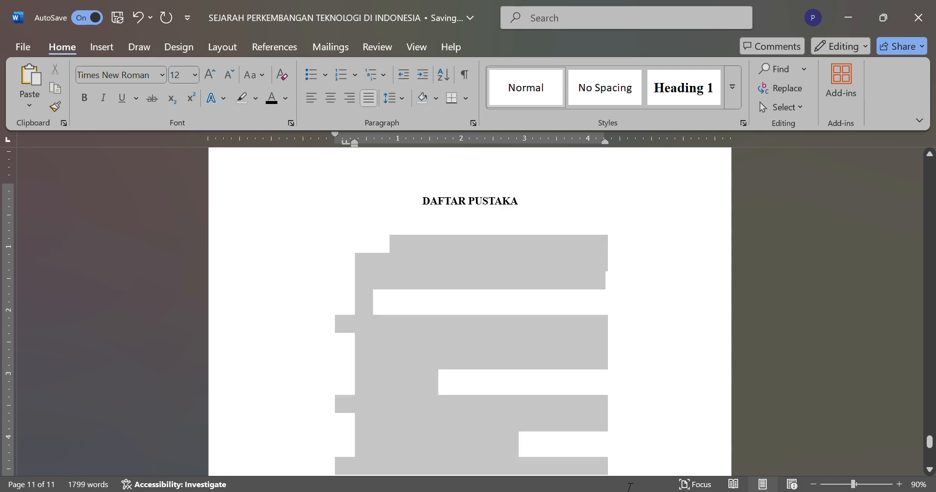
scroll(637, 446, down, 3)
scroll(431, 212, down, 7)
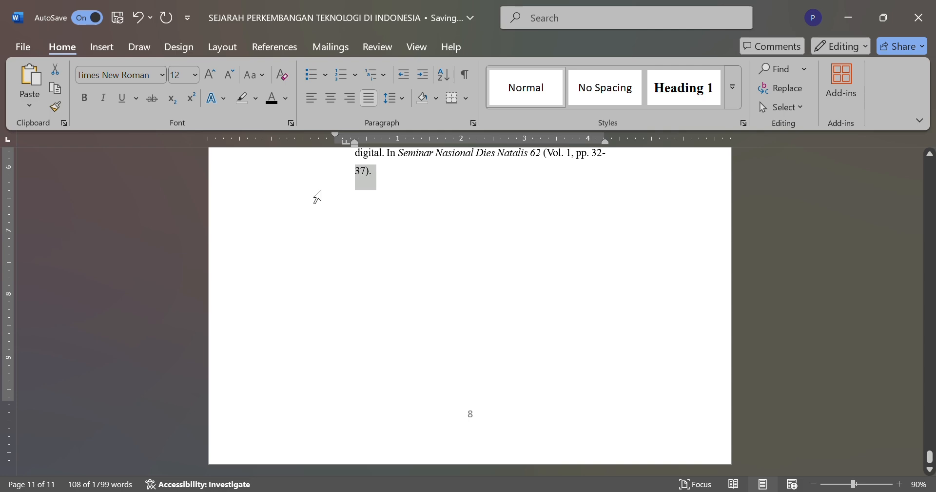
scroll(318, 196, up, 8)
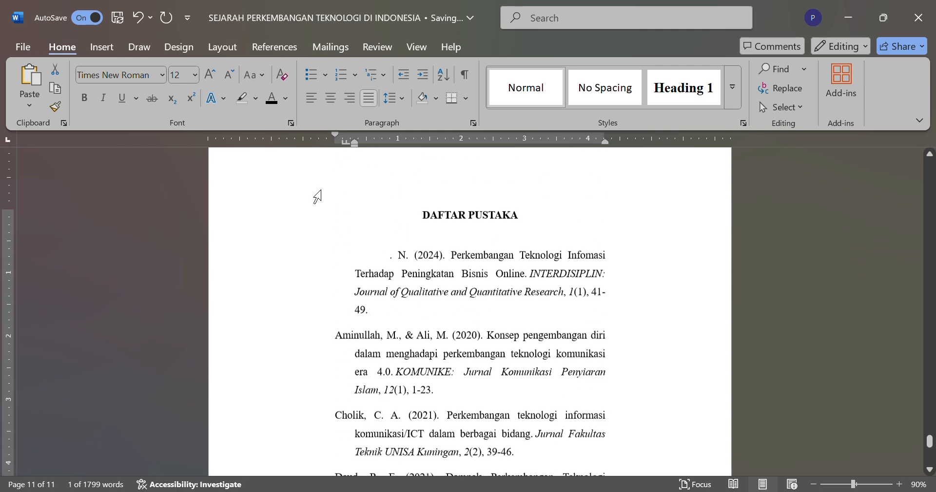
Step: Recolour the still hidden author name at the start of the first reference black
click(380, 261)
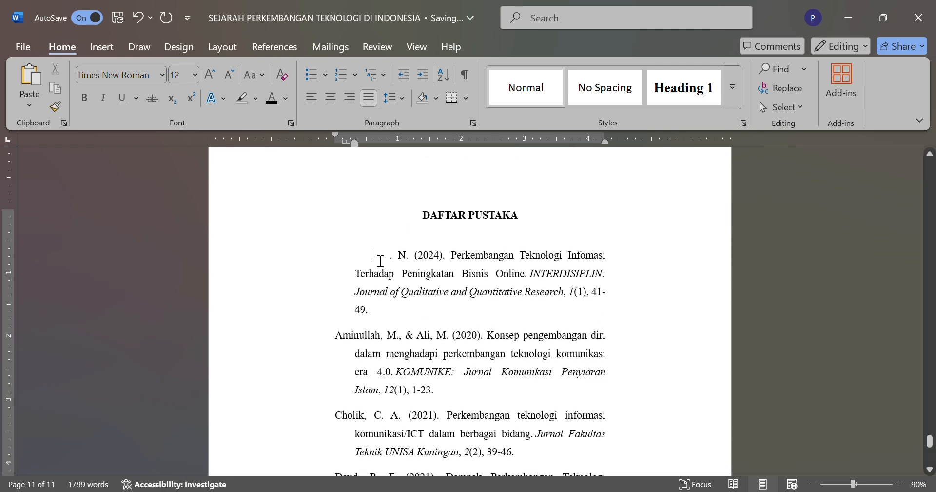
drag(380, 261, 412, 267)
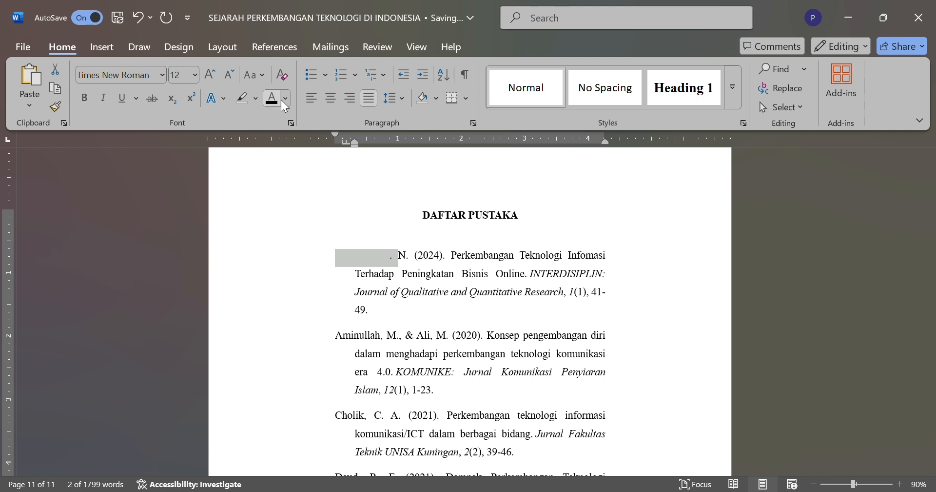
click(286, 151)
click(303, 196)
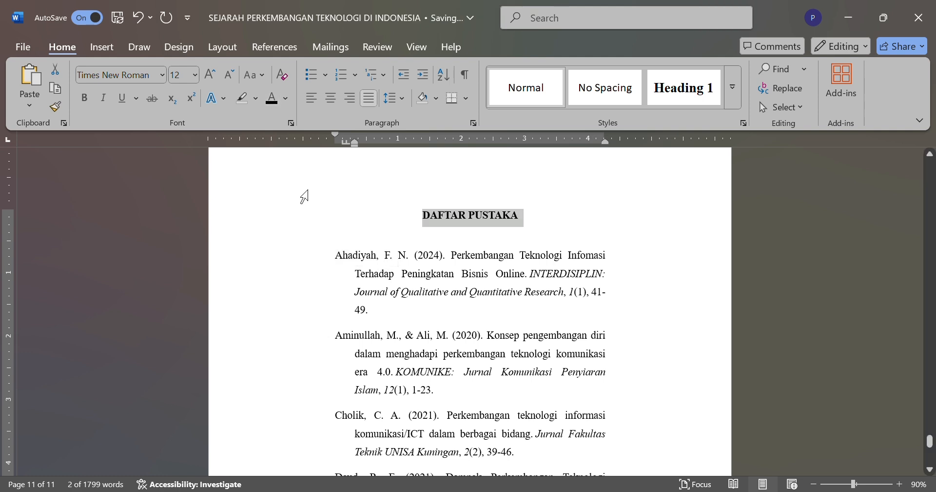
click(335, 236)
Step: Review the whole "DAFTAR PUSTAKA" list for entry order, hanging indents and spacing
scroll(386, 234, down, 1)
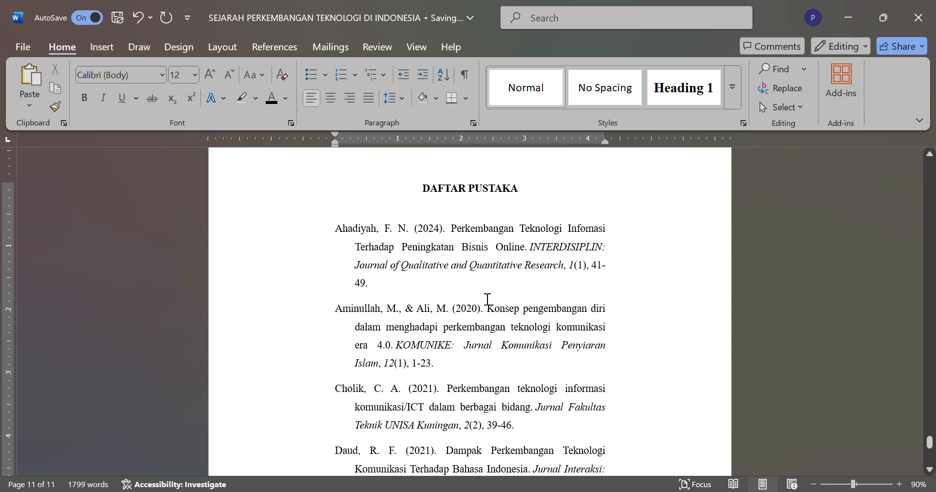
scroll(442, 335, down, 3)
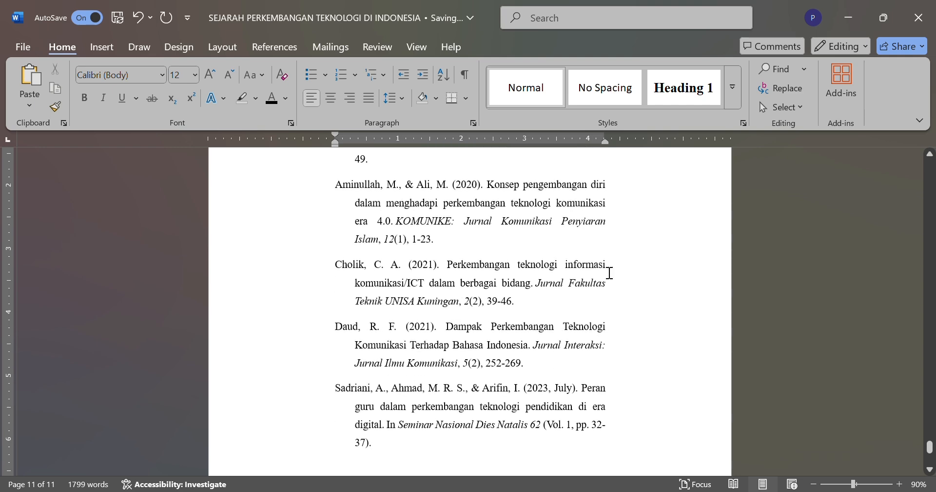
scroll(569, 263, down, 1)
scroll(568, 273, up, 4)
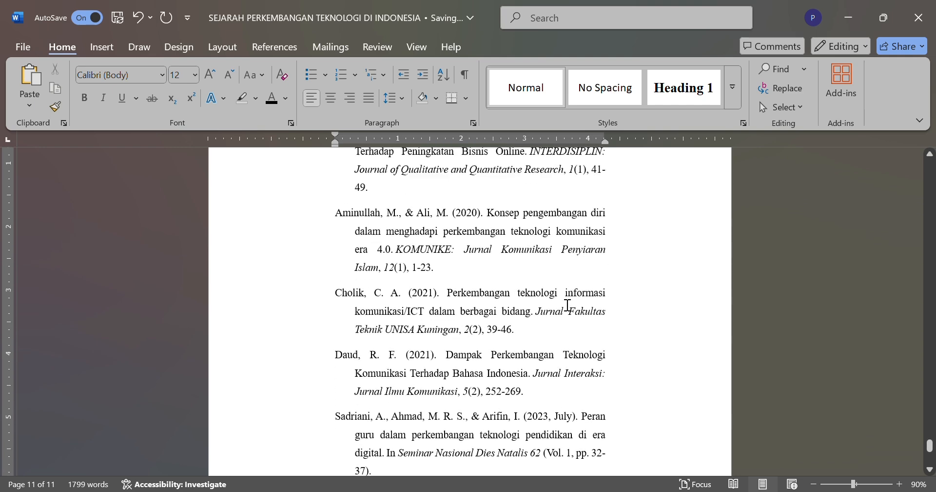
scroll(568, 305, down, 2)
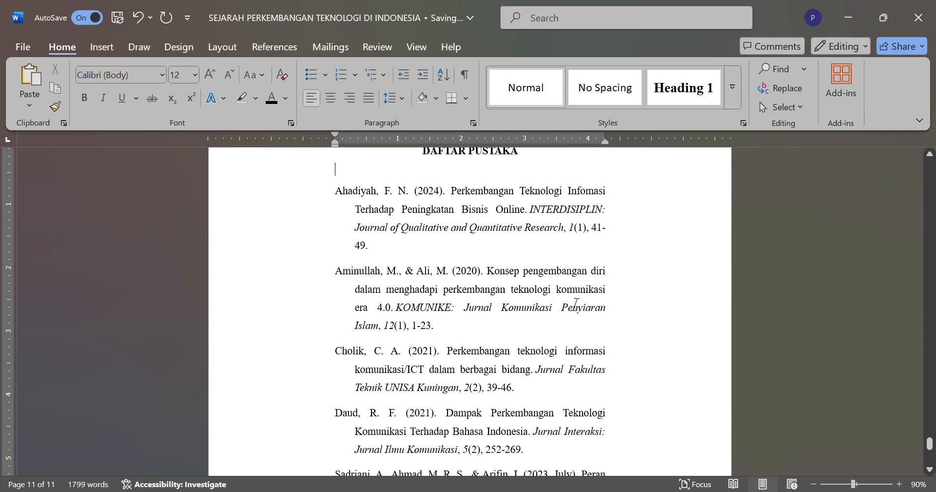
scroll(567, 305, up, 1)
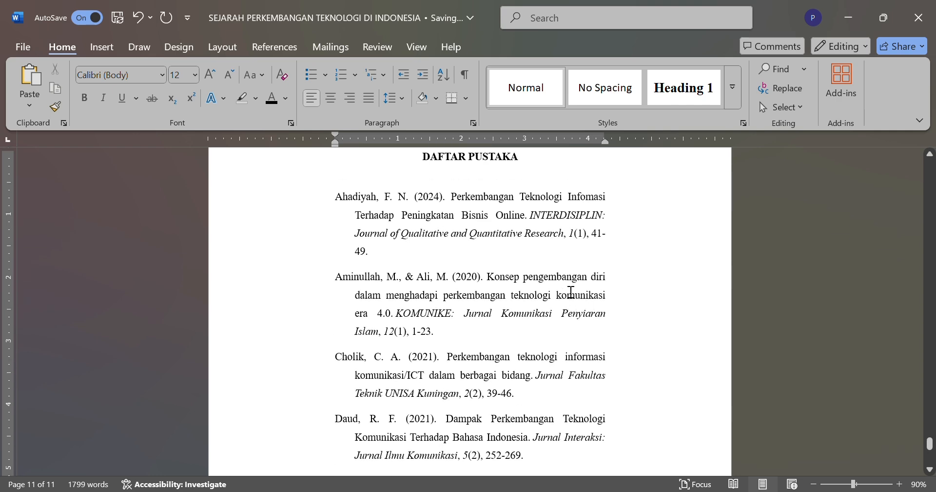
scroll(570, 293, down, 1)
scroll(570, 291, up, 1)
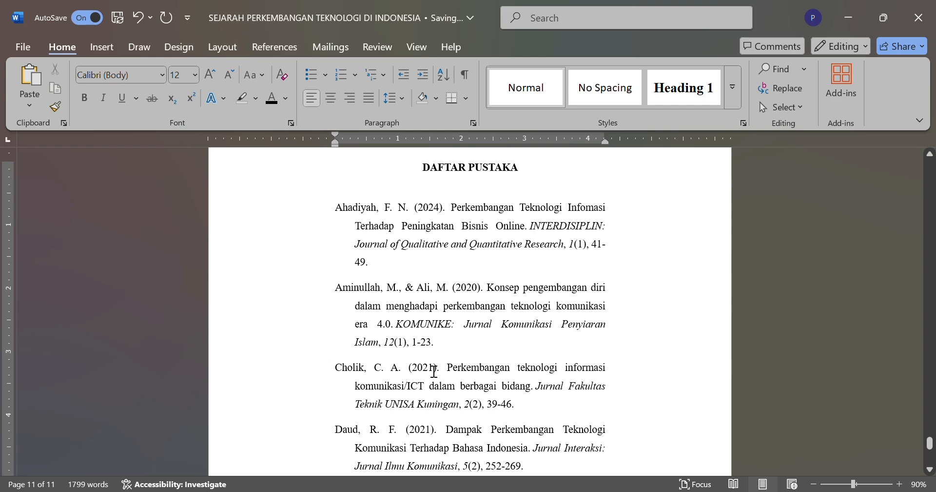
scroll(435, 371, down, 3)
scroll(438, 375, up, 4)
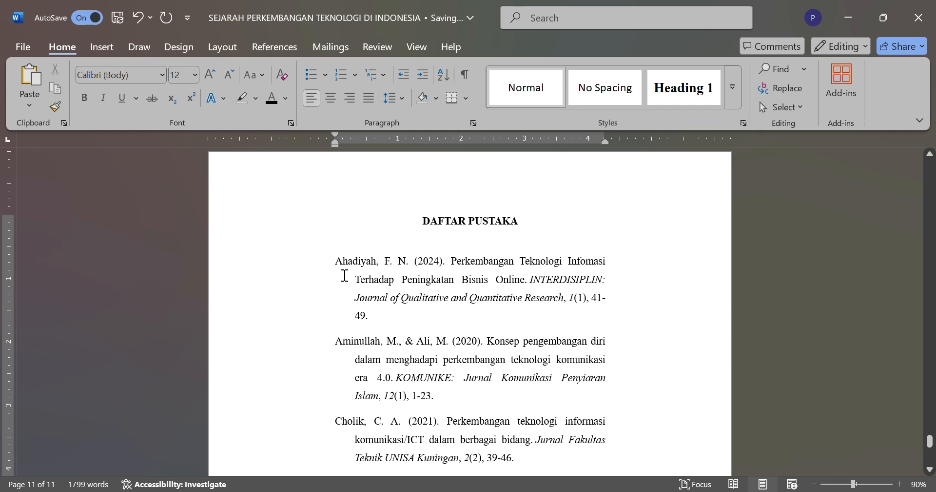
drag(336, 261, 479, 387)
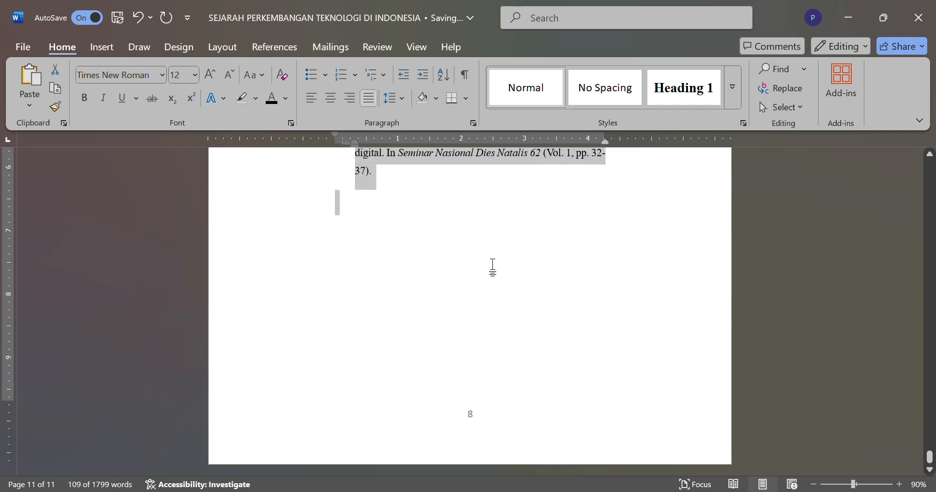
scroll(483, 278, up, 10)
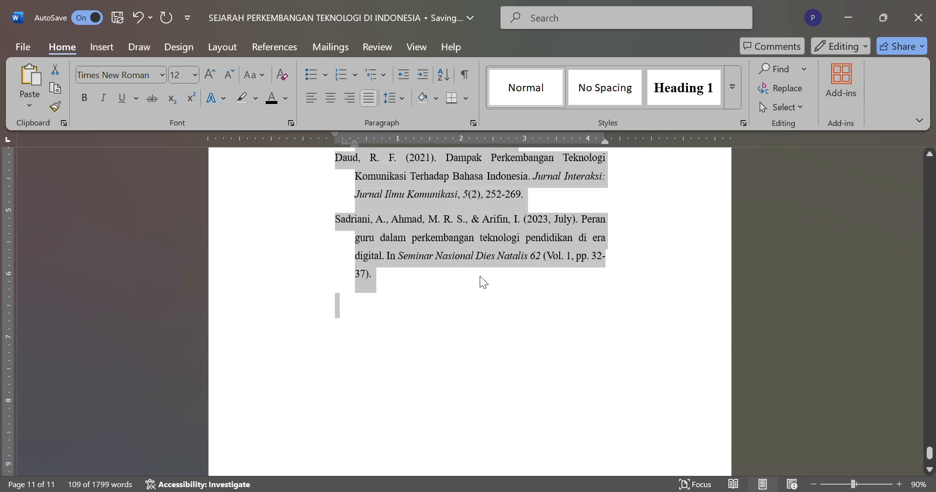
click(451, 209)
Step: Look back through the paper from the reference list to page 3, opening and closing its header
scroll(451, 209, up, 15)
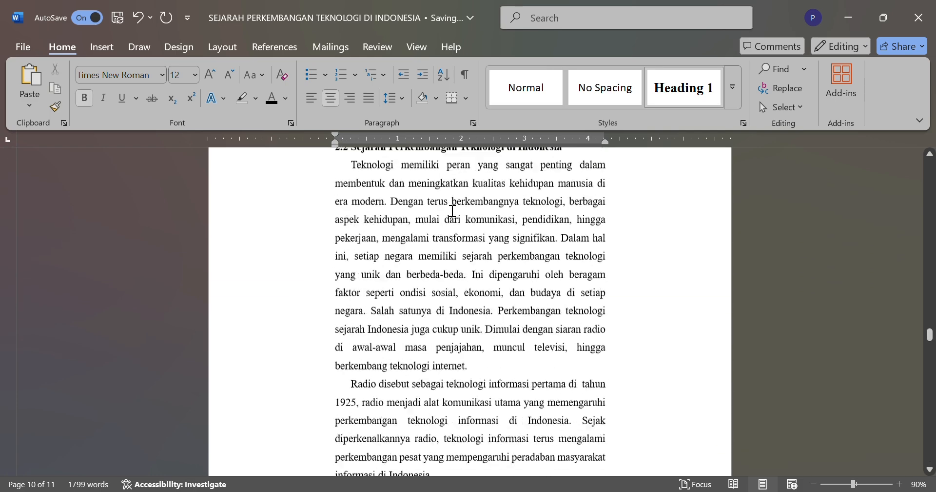
scroll(453, 210, up, 15)
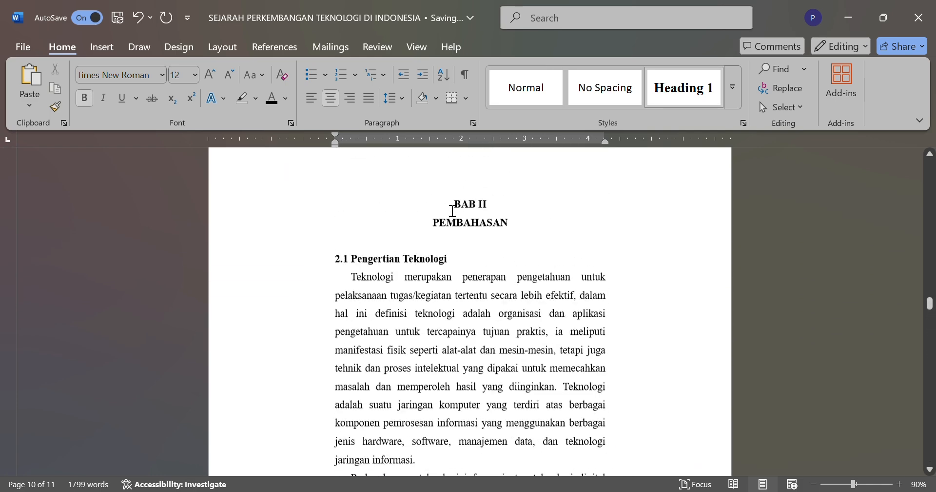
scroll(452, 211, up, 15)
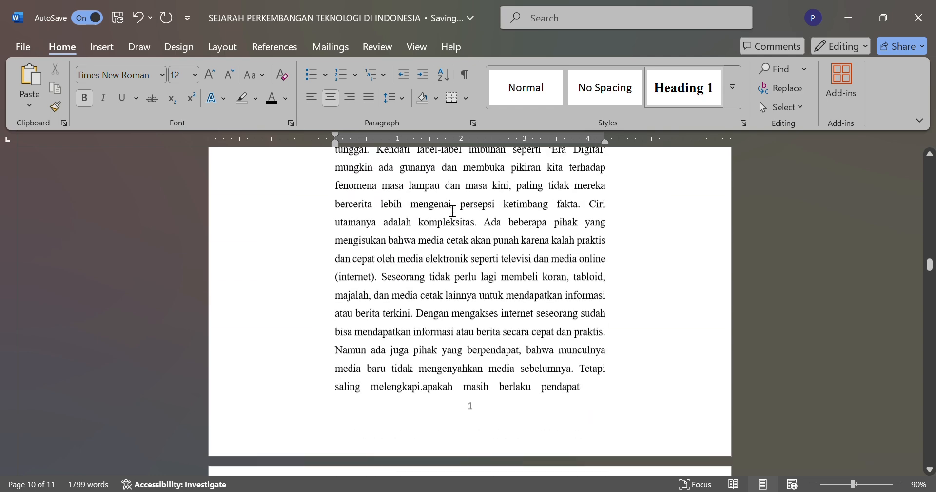
scroll(452, 210, up, 15)
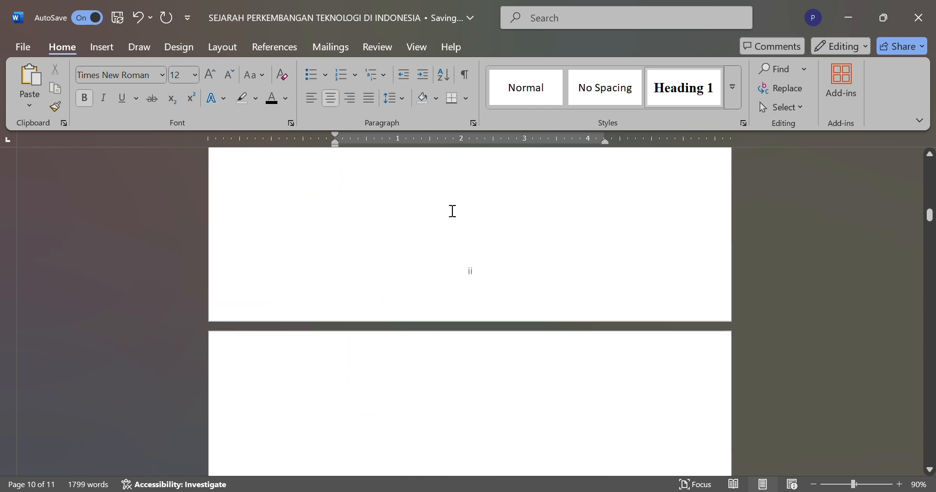
scroll(452, 211, down, 3)
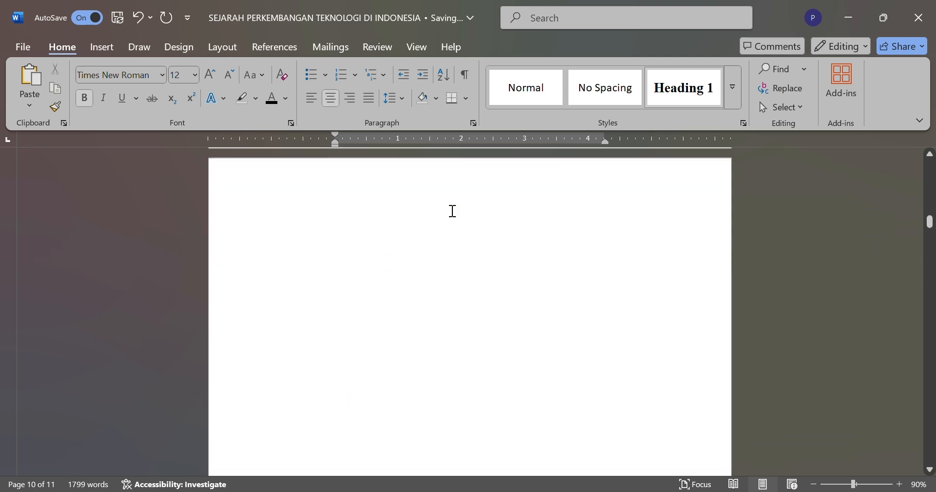
double_click(394, 194)
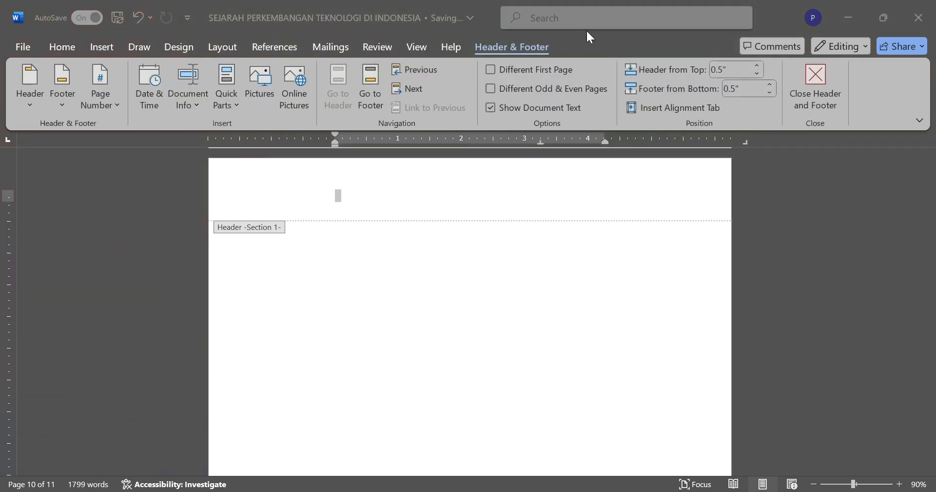
click(602, 32)
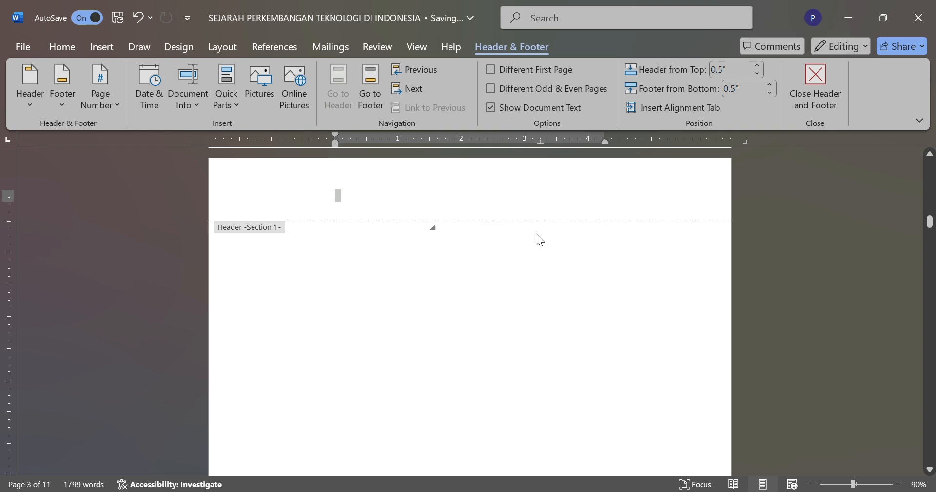
double_click(473, 226)
Step: Check the table of contents entries under "DAFTAR ISI" and undo the last change
scroll(504, 265, down, 3)
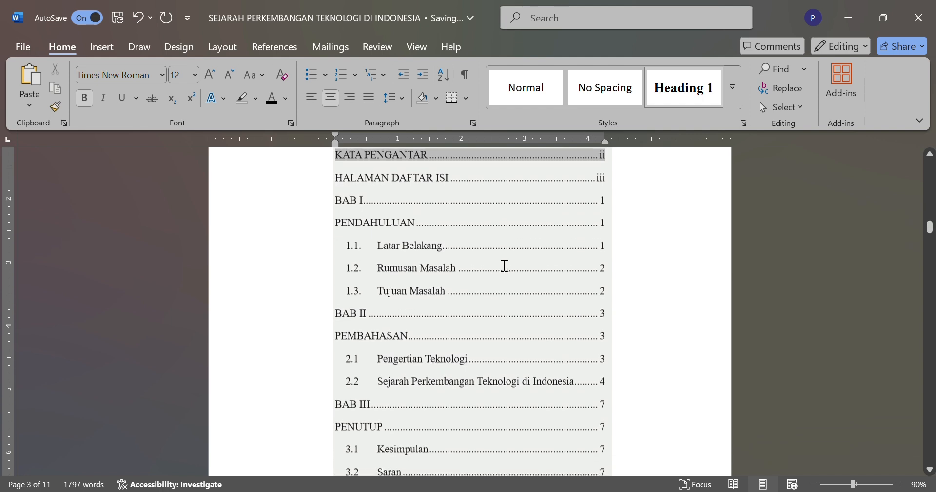
scroll(504, 265, up, 5)
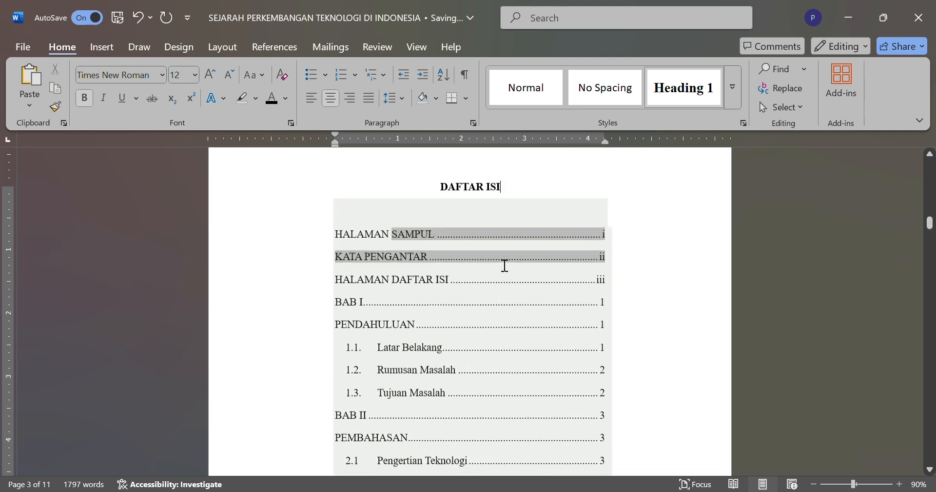
key(ctrl+z)
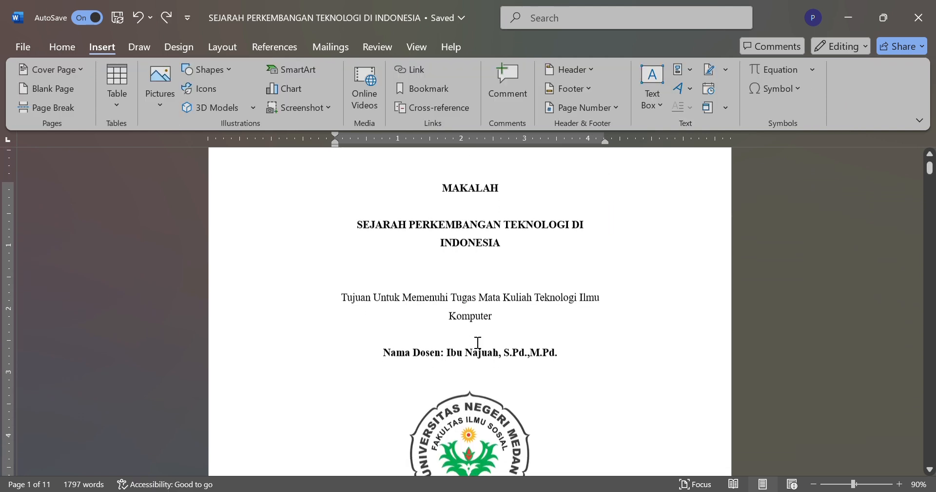
Step: Return to the cover page and save a copy of the paper
scroll(478, 342, up, 1)
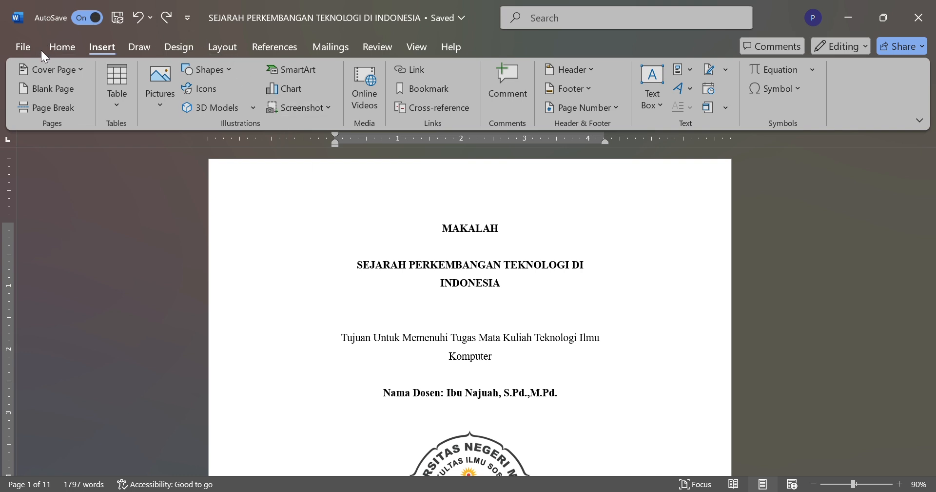
click(27, 48)
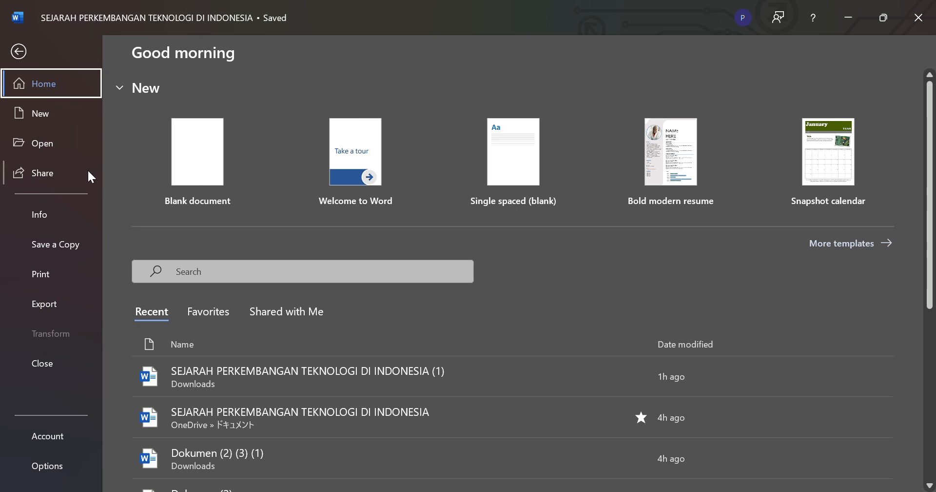
click(58, 254)
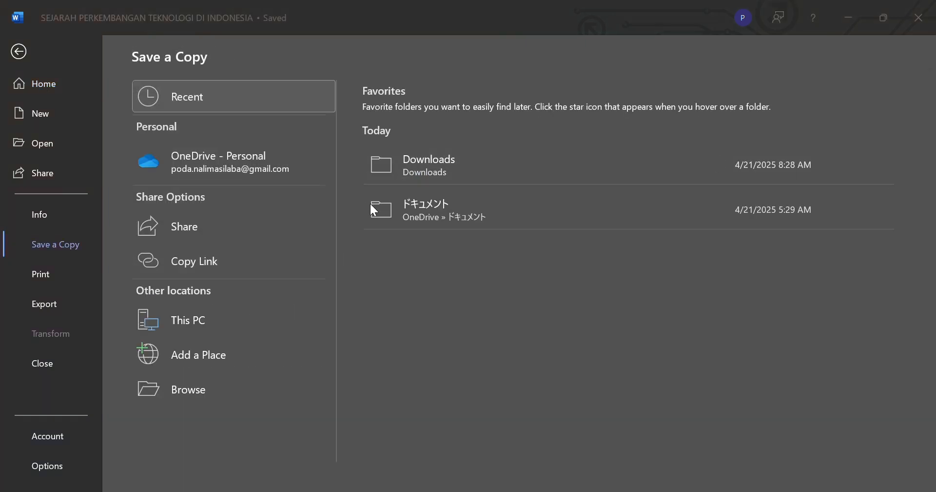
key(Escape)
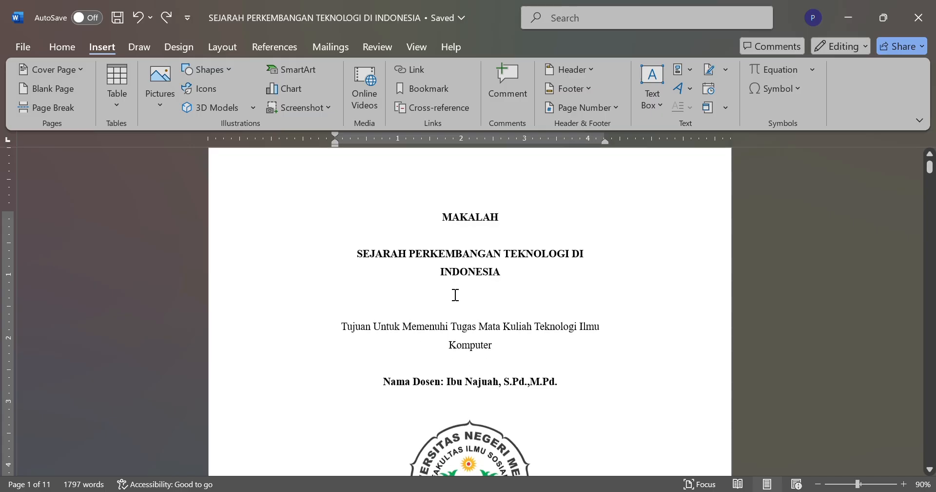
scroll(455, 295, down, 1)
scroll(455, 295, up, 1)
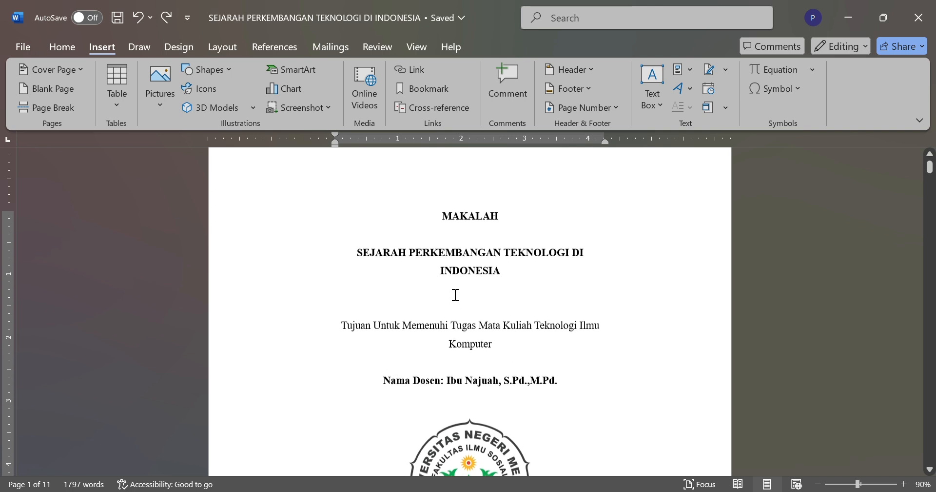